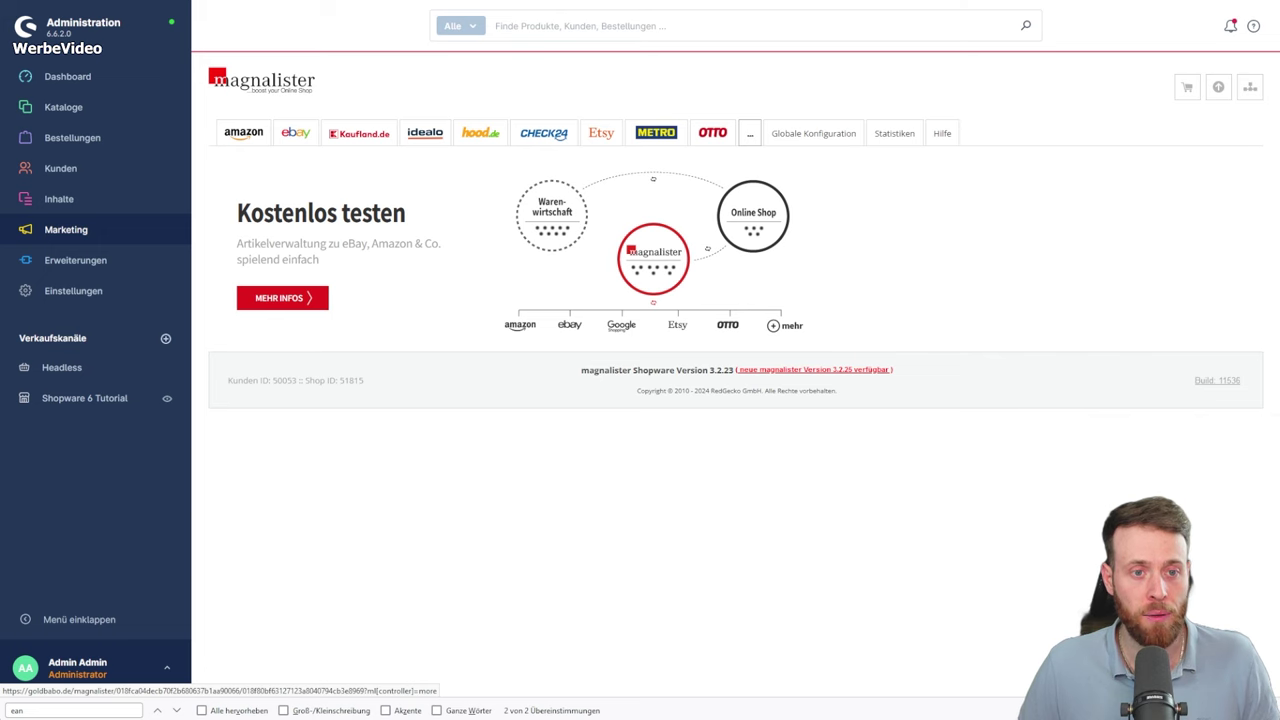
# Look up the information on connecting further marketplaces and the notice about the newer magnalister version.
pyautogui.click(750, 138)
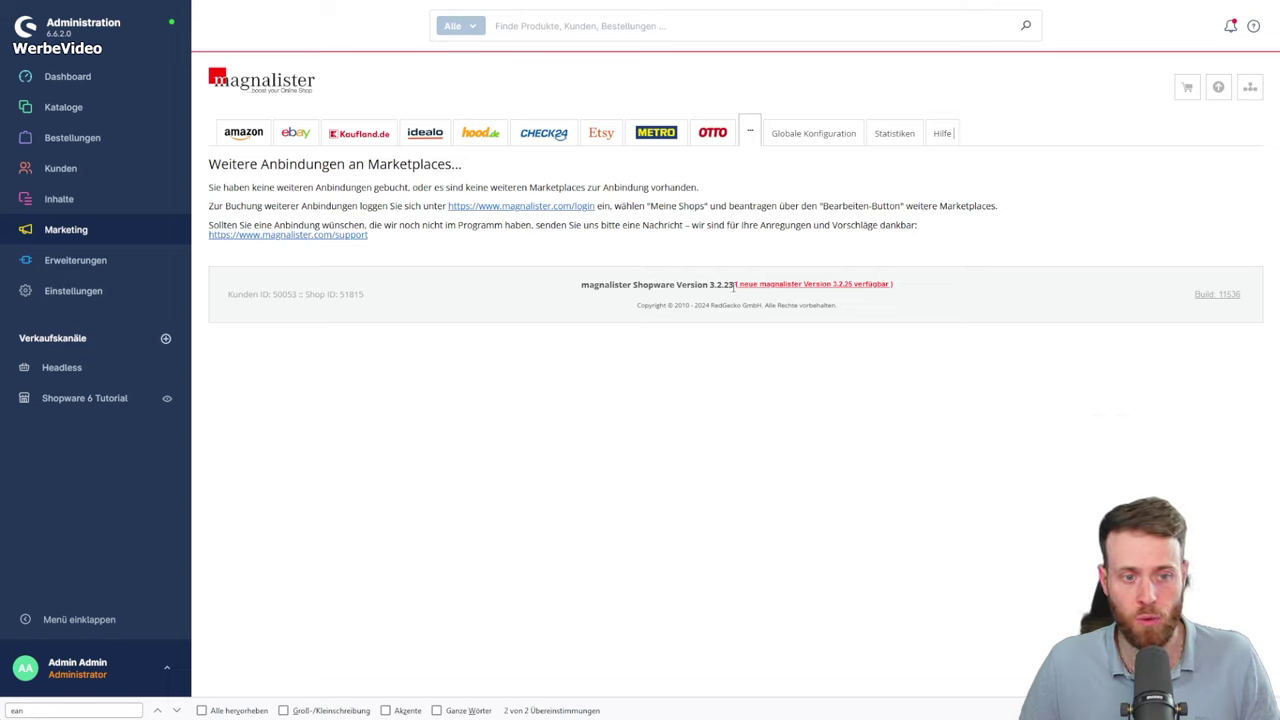
pyautogui.moveTo(900, 289); pyautogui.dragTo(740, 293)
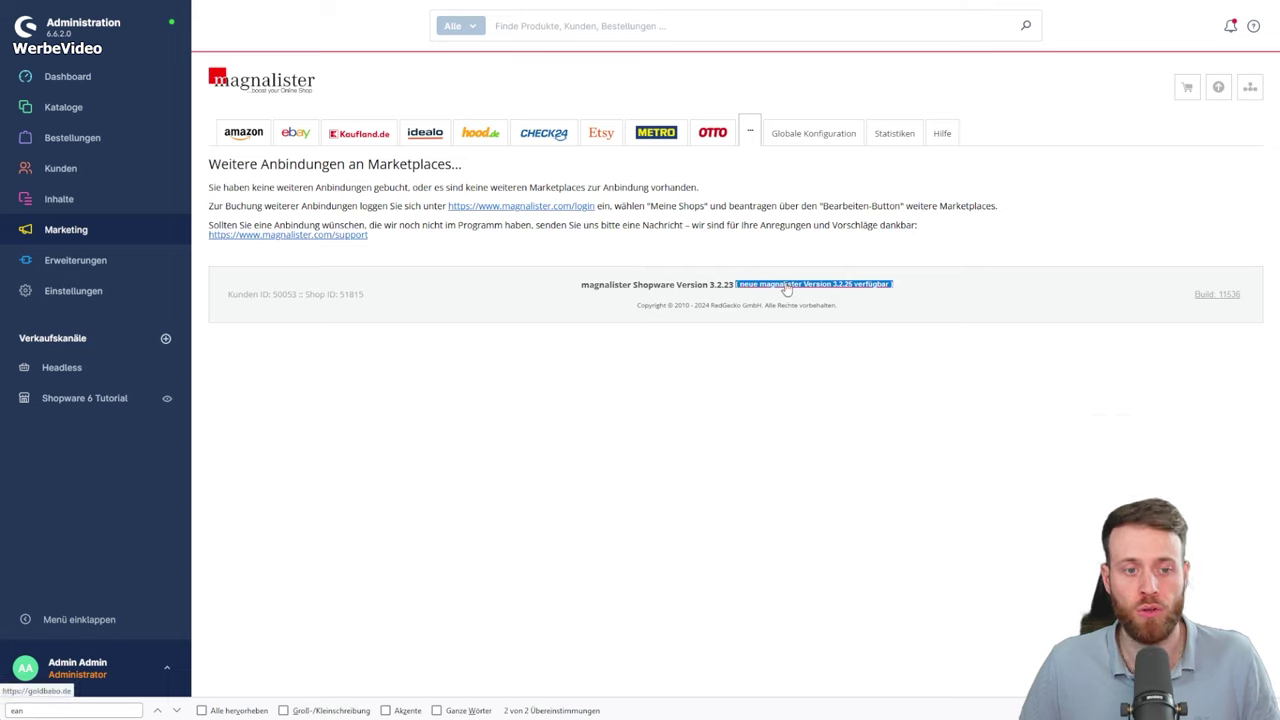
pyautogui.click(900, 312)
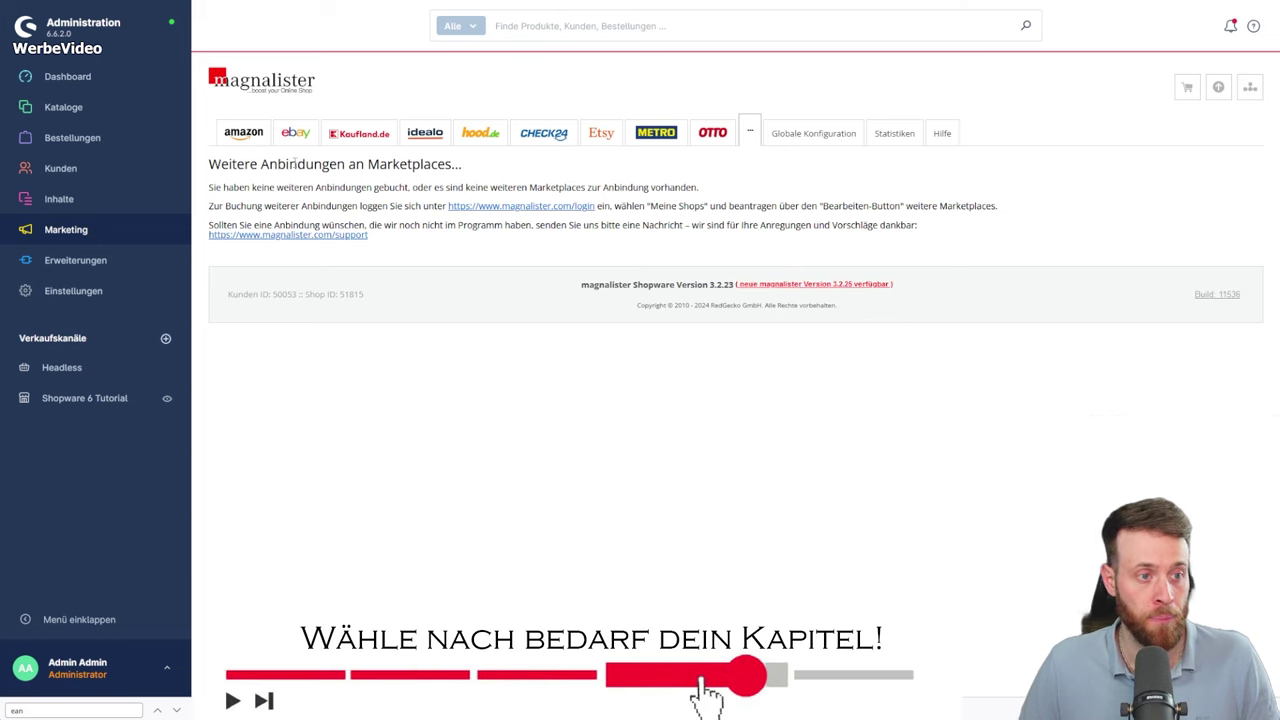
# Open the eBay product preparation list and view the variants of the AKG K 240 Musik Kopfhörer PC Gaming Headset.
pyautogui.click(293, 138)
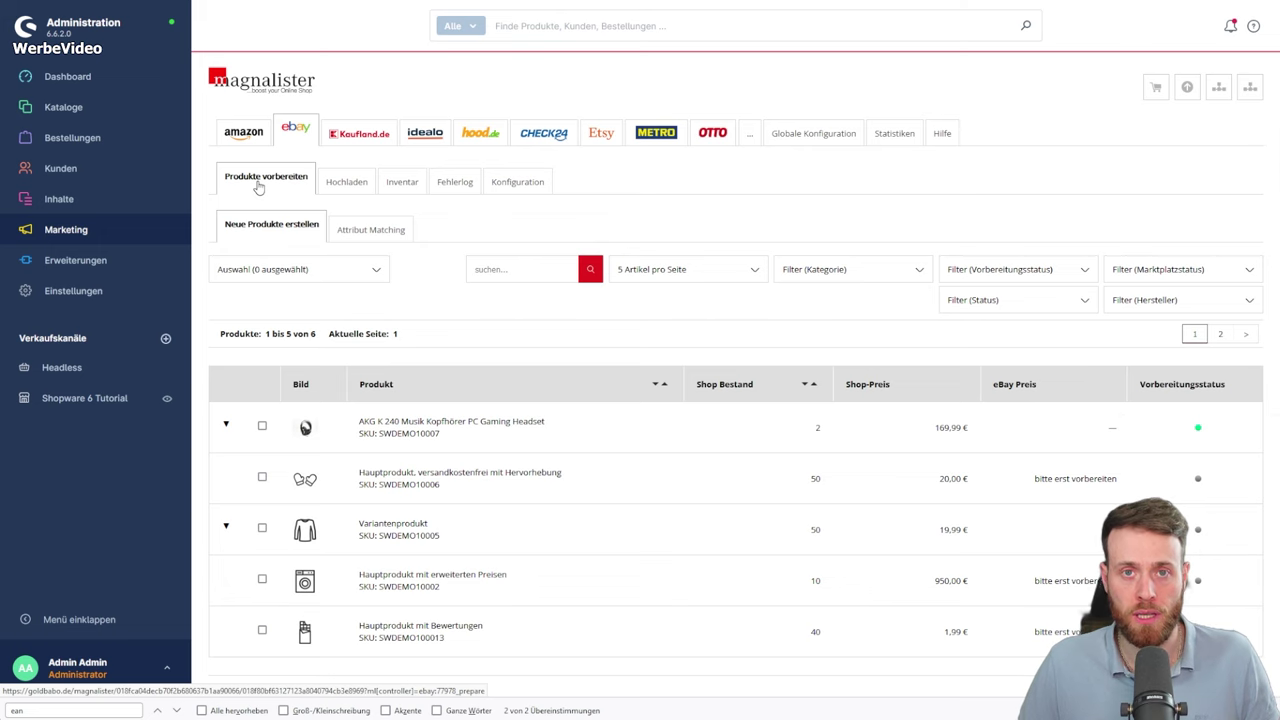
pyautogui.scroll(-2, 310, 300)
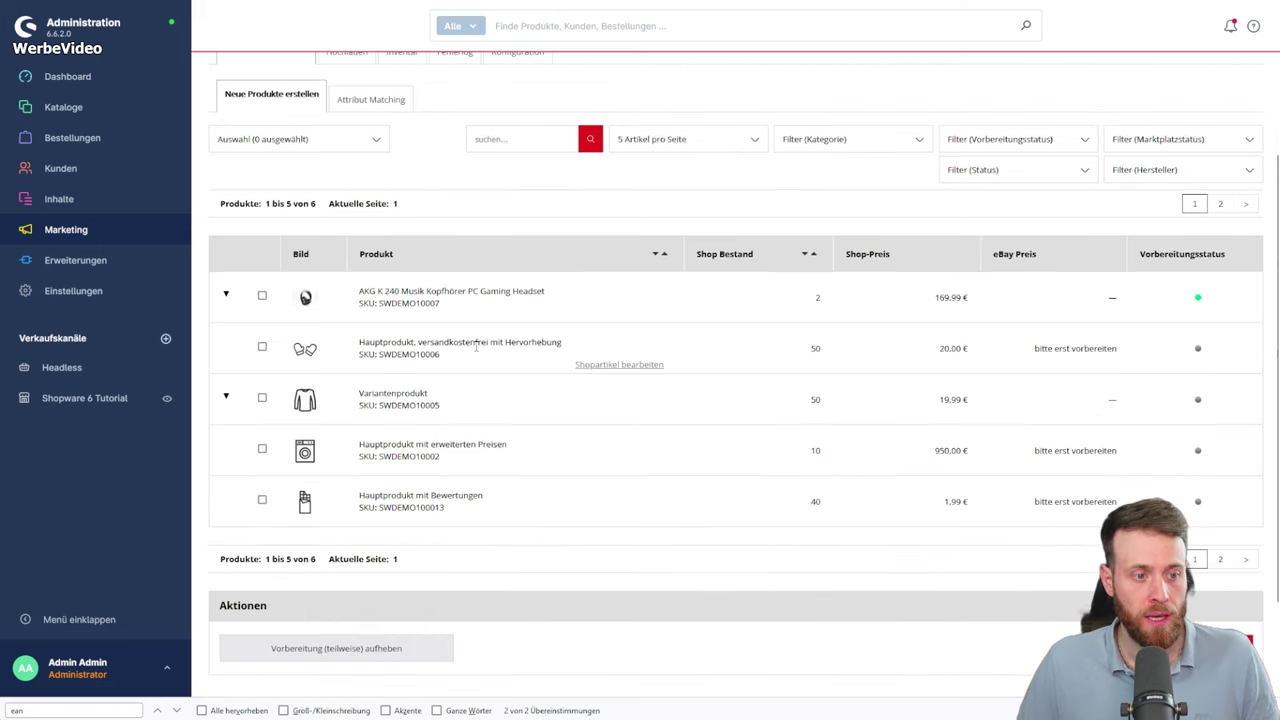
pyautogui.click(226, 297)
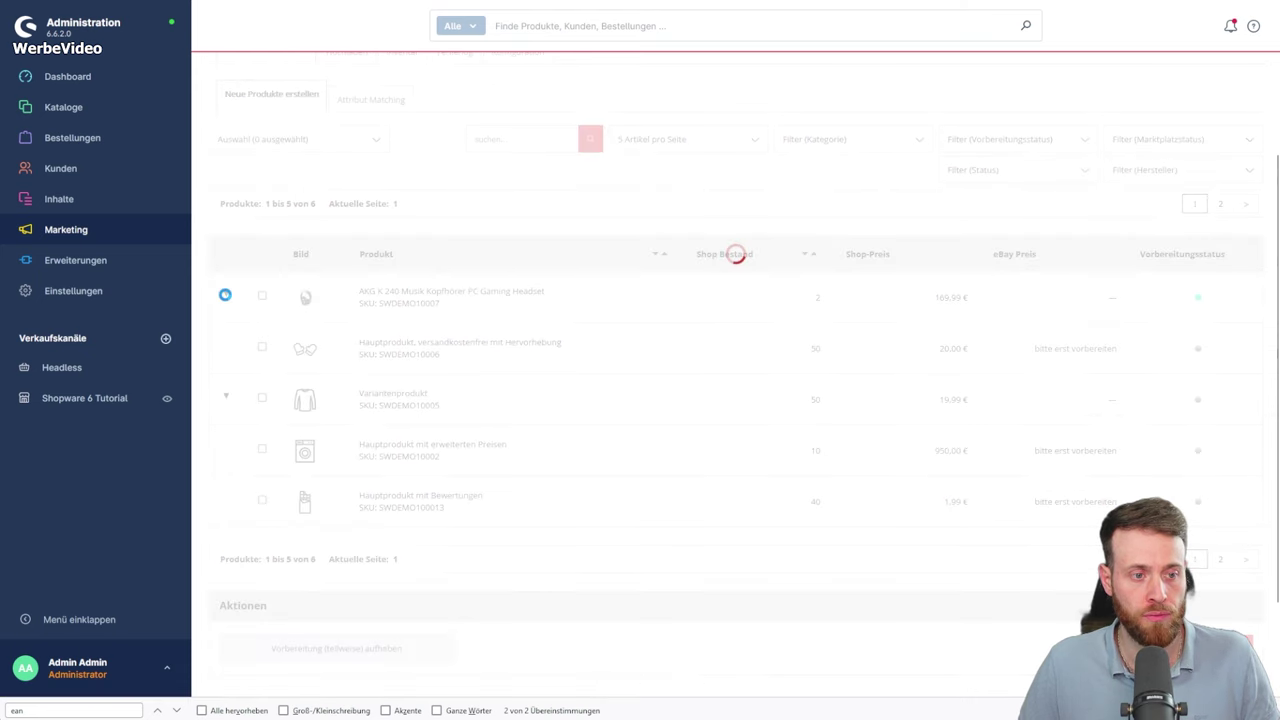
pyautogui.scroll(-3, 449, 431)
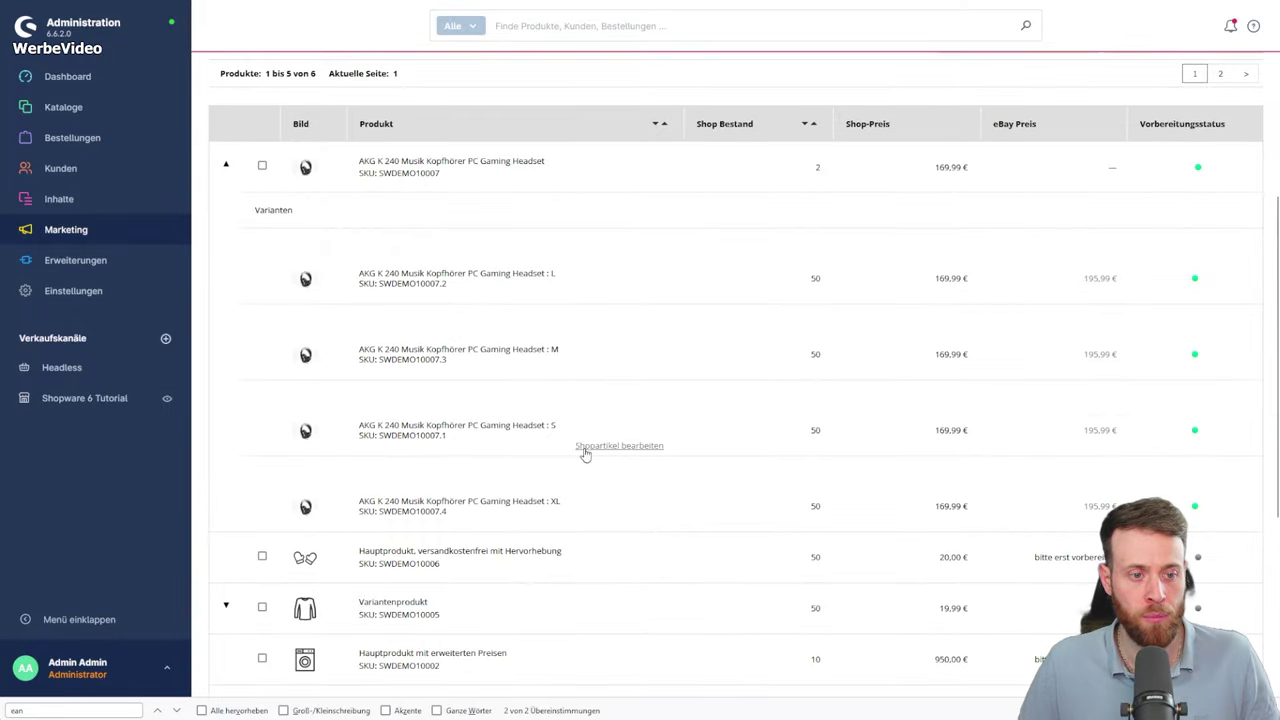
pyautogui.click(226, 165)
pyautogui.scroll(3, 756, 250)
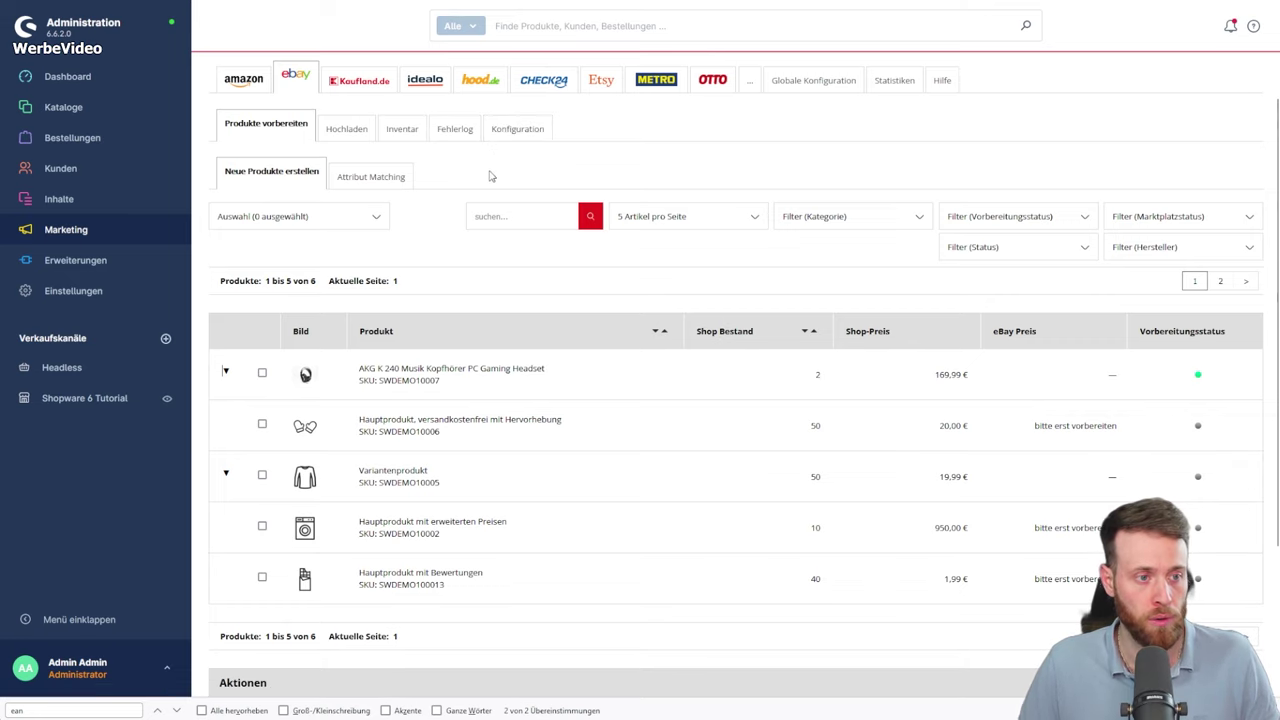
# Select all products on the current page of the eBay preparation list and clear the selection again.
pyautogui.scroll(-1, 488, 176)
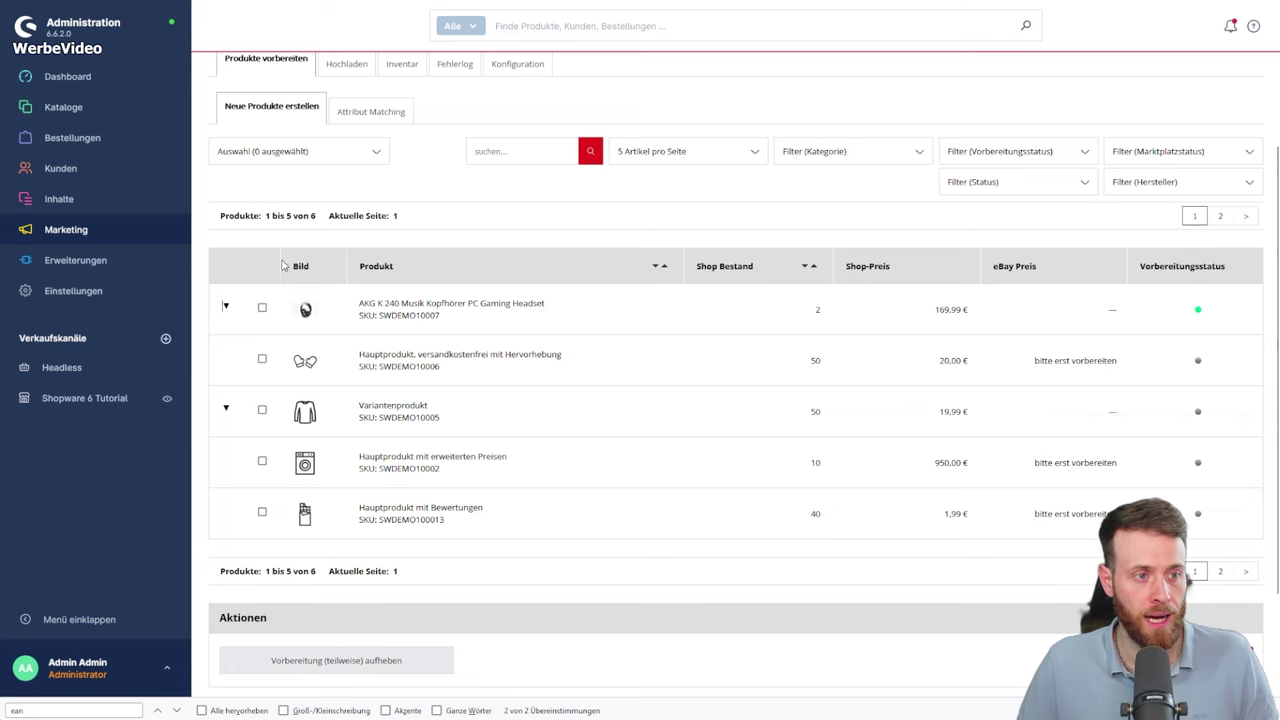
pyautogui.scroll(1, 284, 262)
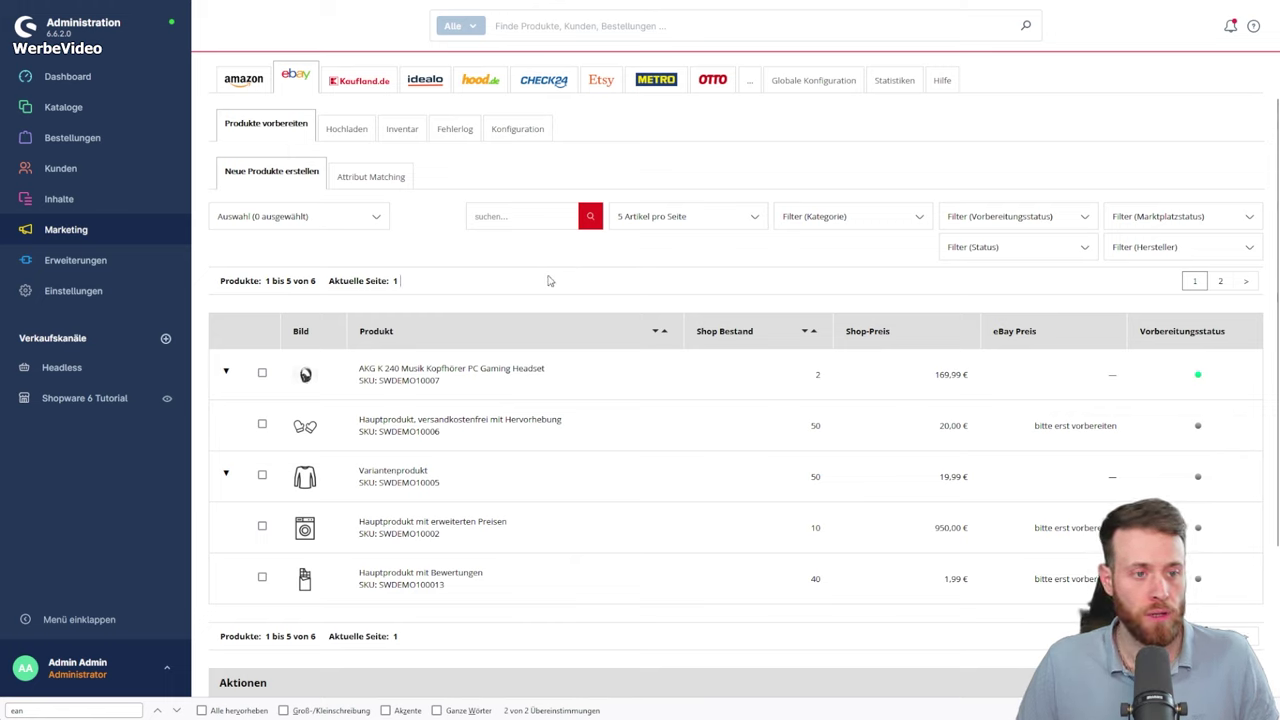
pyautogui.click(530, 221)
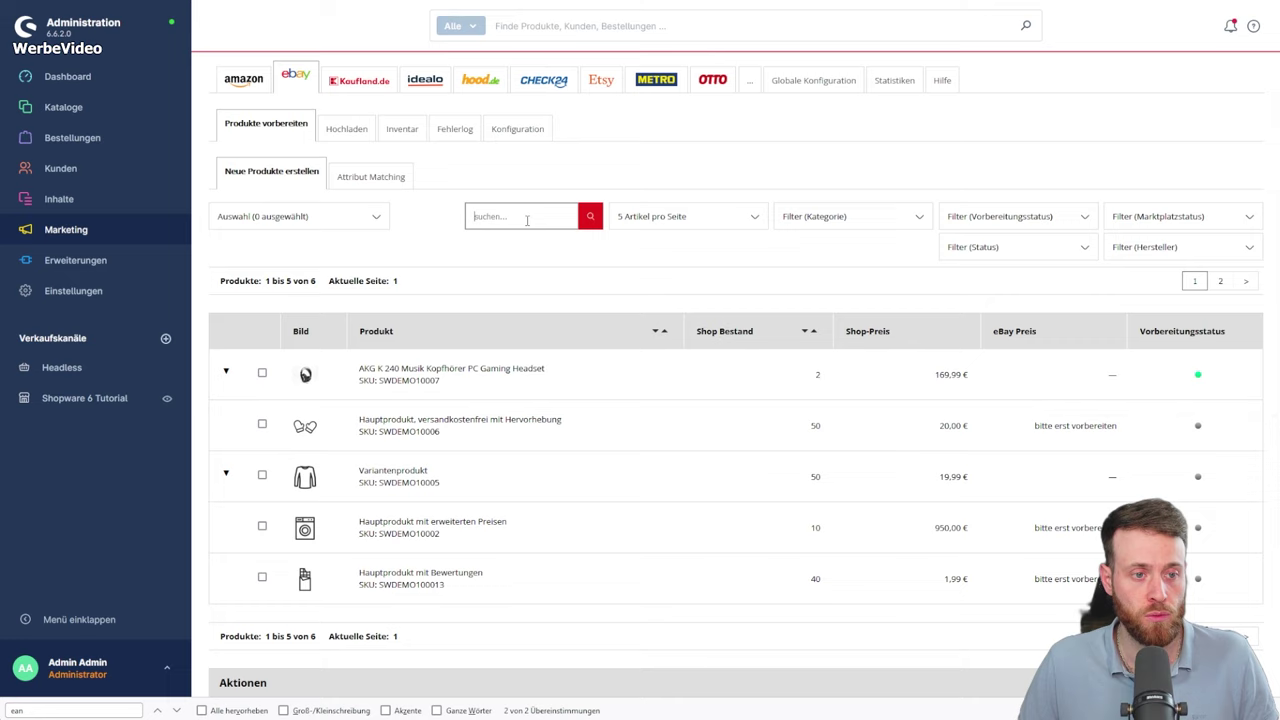
pyautogui.click(681, 241)
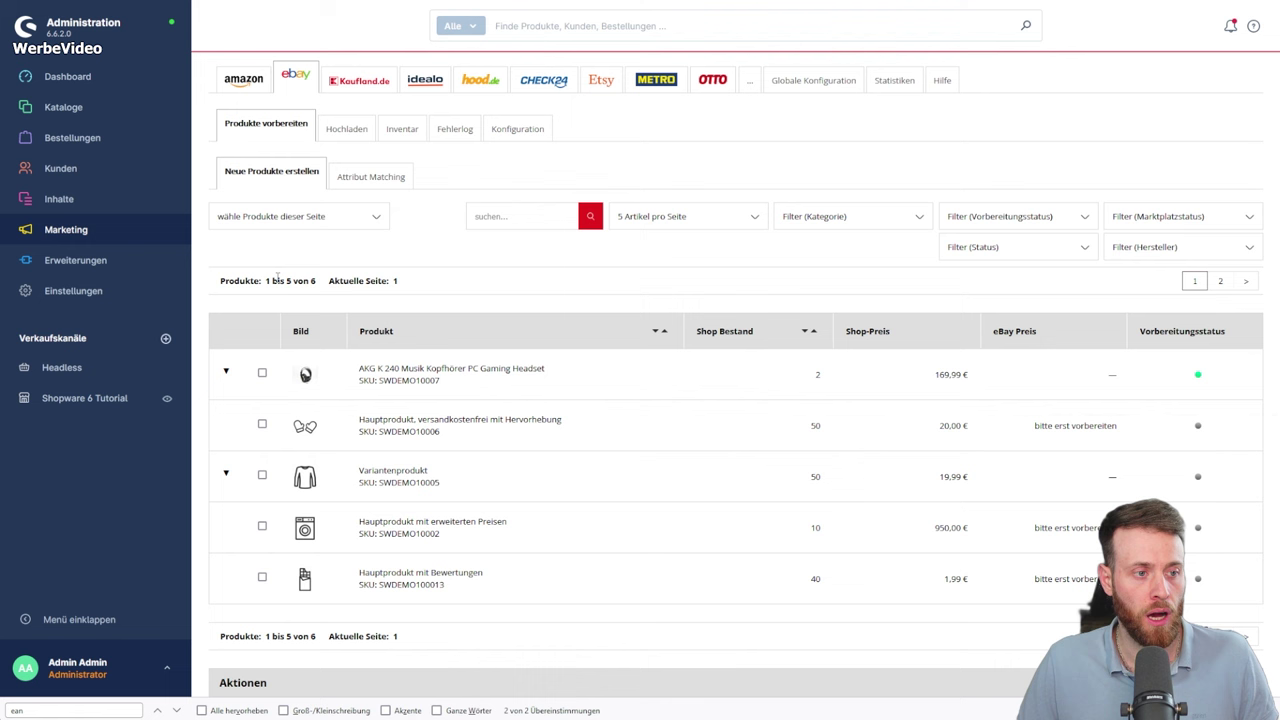
pyautogui.click(262, 372)
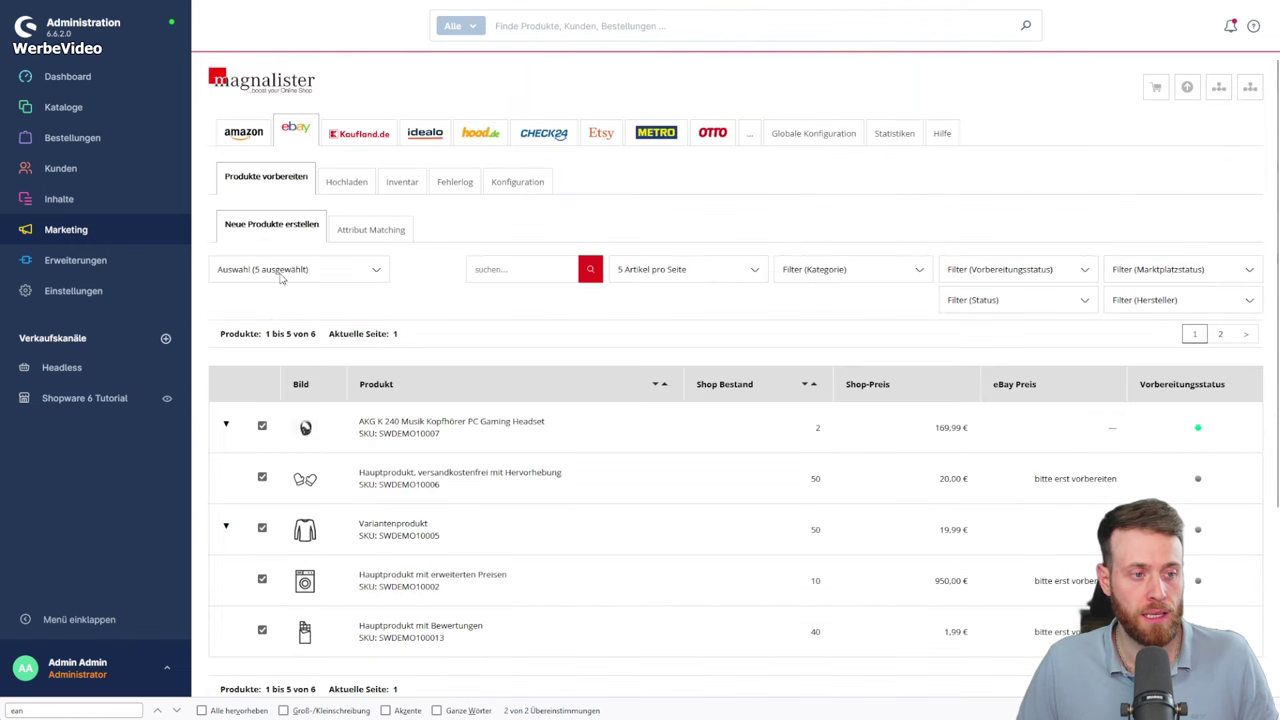
pyautogui.click(263, 478)
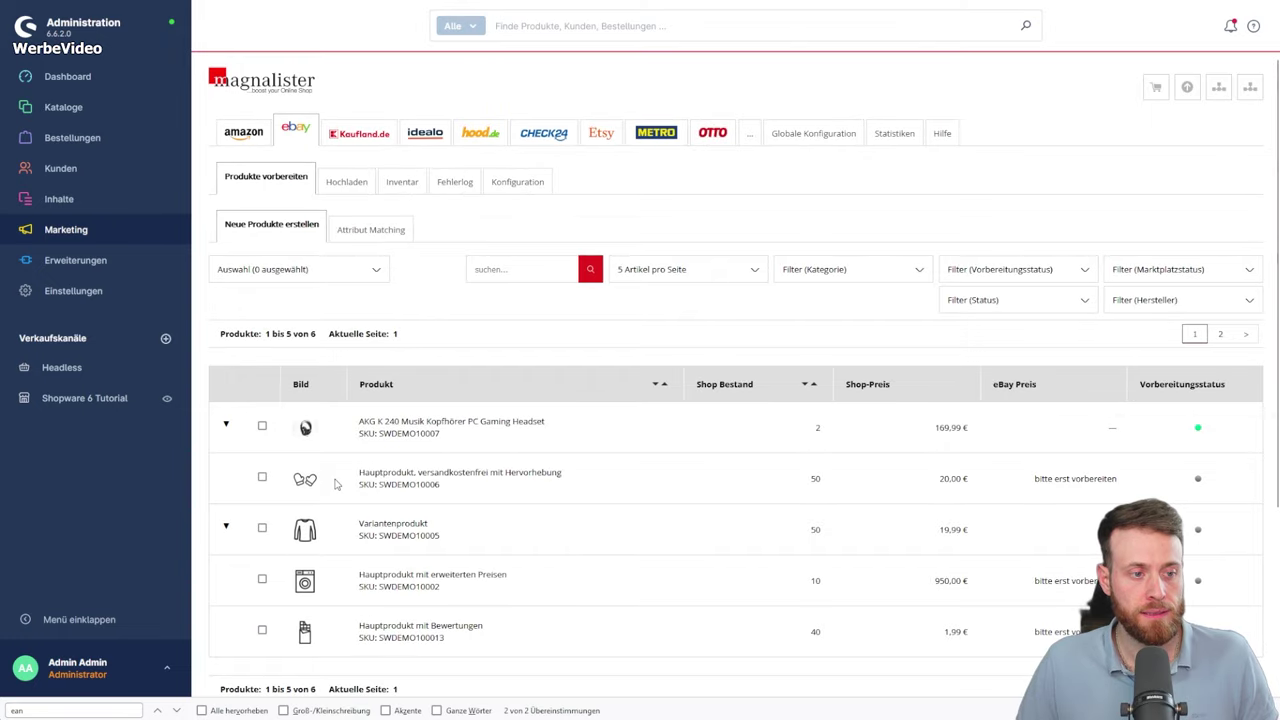
pyautogui.scroll(-3, 336, 484)
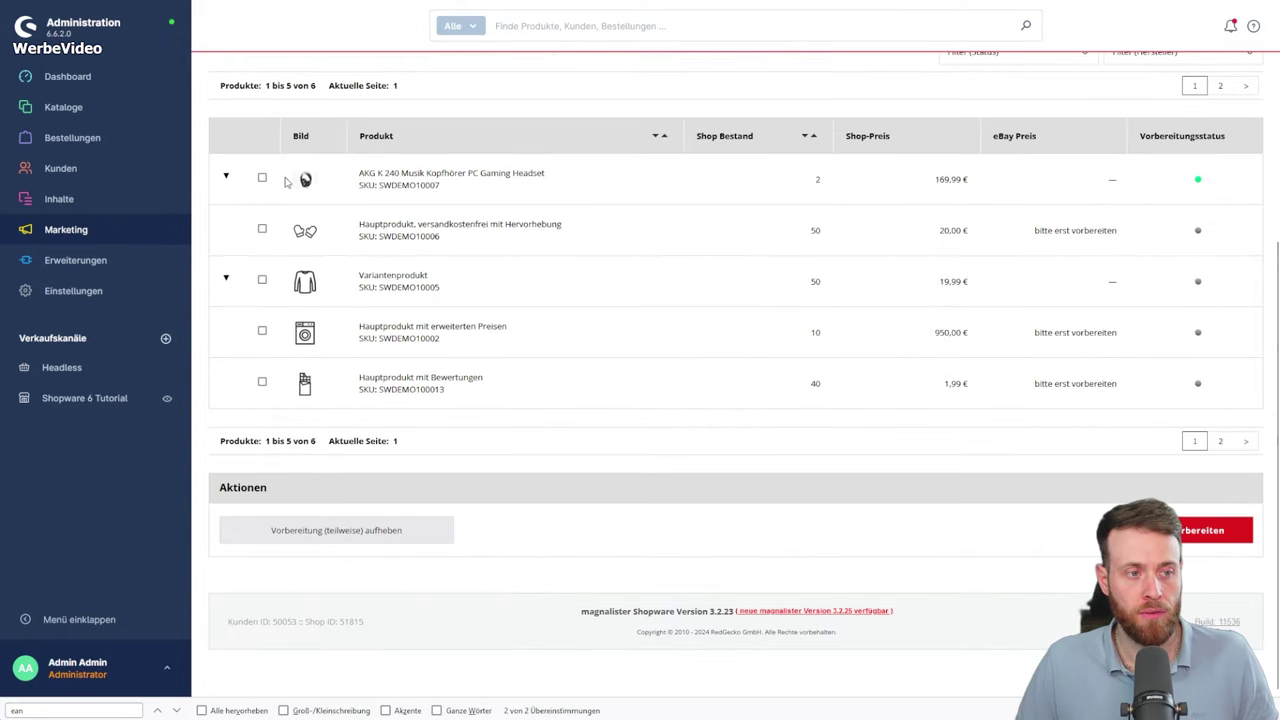
pyautogui.moveTo(412, 174)
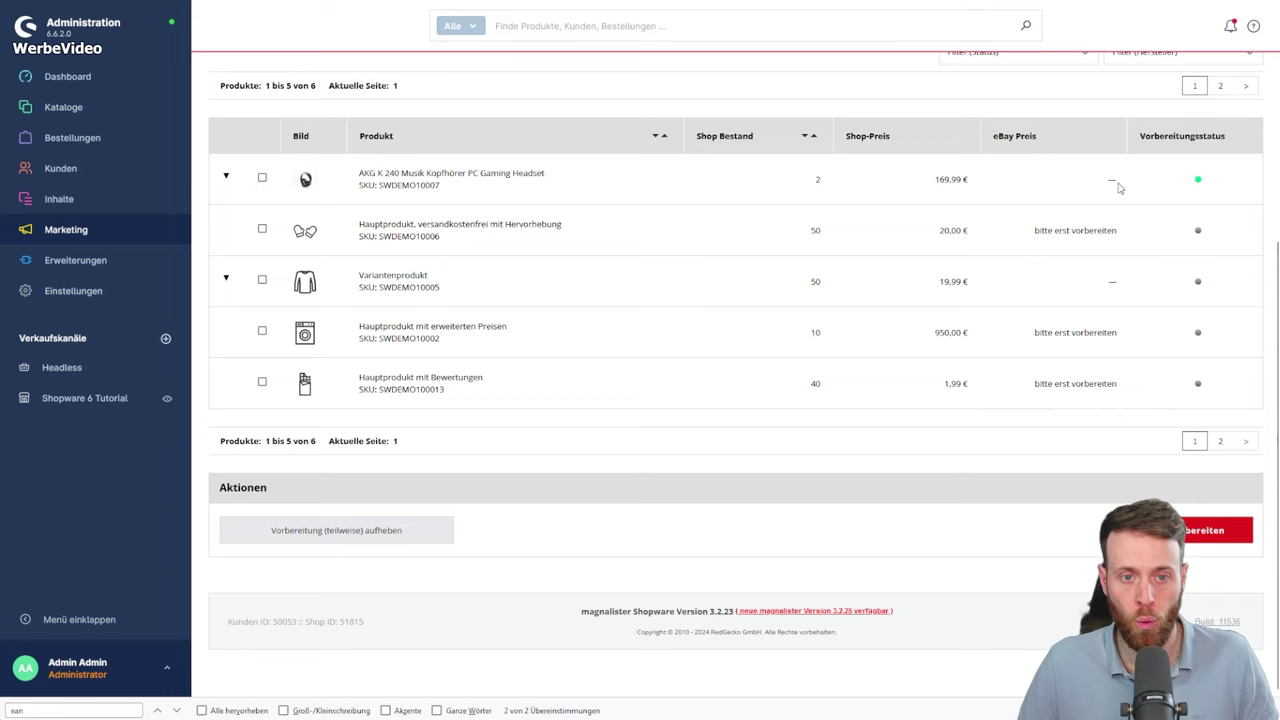
pyautogui.scroll(1, 967, 195)
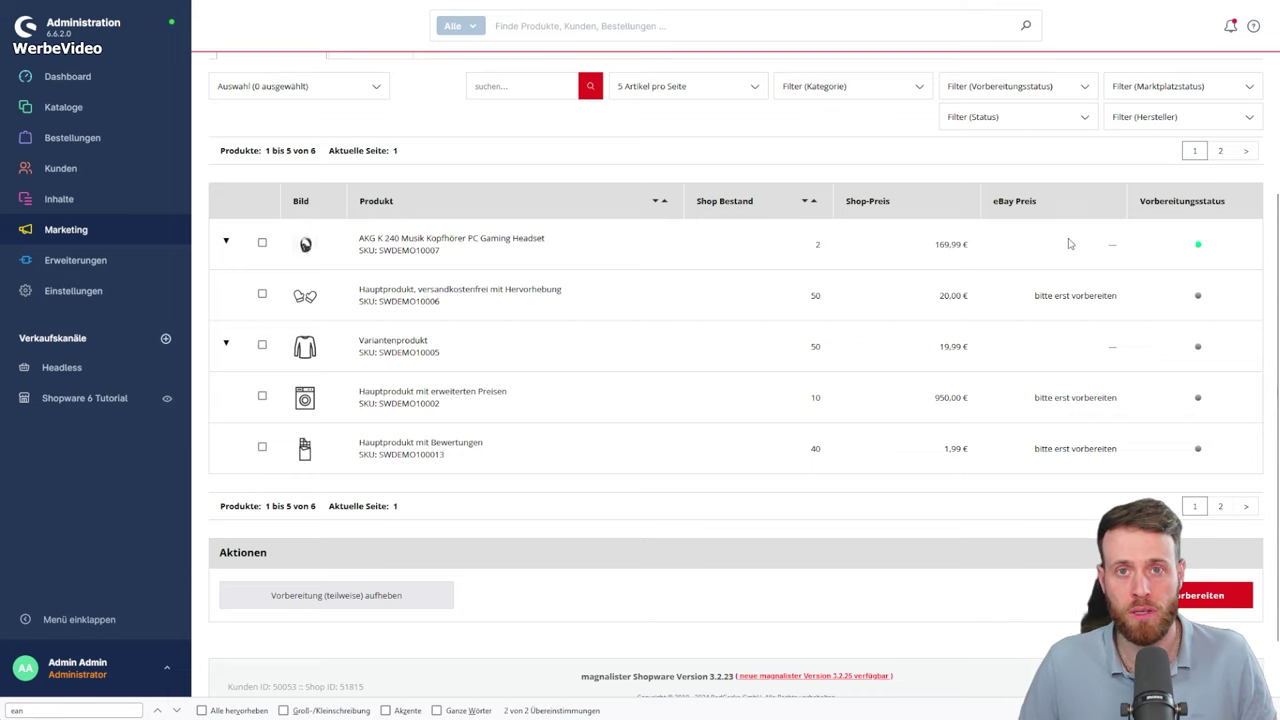
pyautogui.scroll(3, 1066, 248)
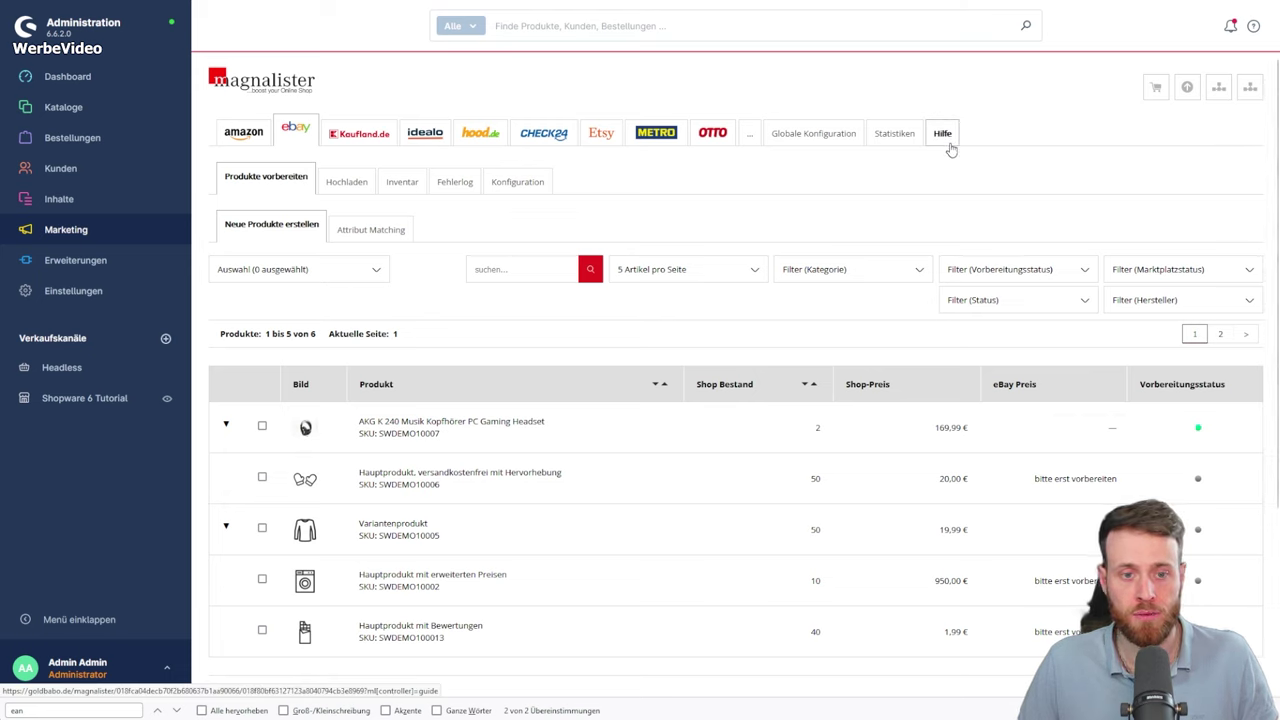
# Completely revoke the eBay preparation of the AKG K 240 Musik Kopfhörer PC Gaming Headset and deselect the product.
pyautogui.scroll(-2, 951, 148)
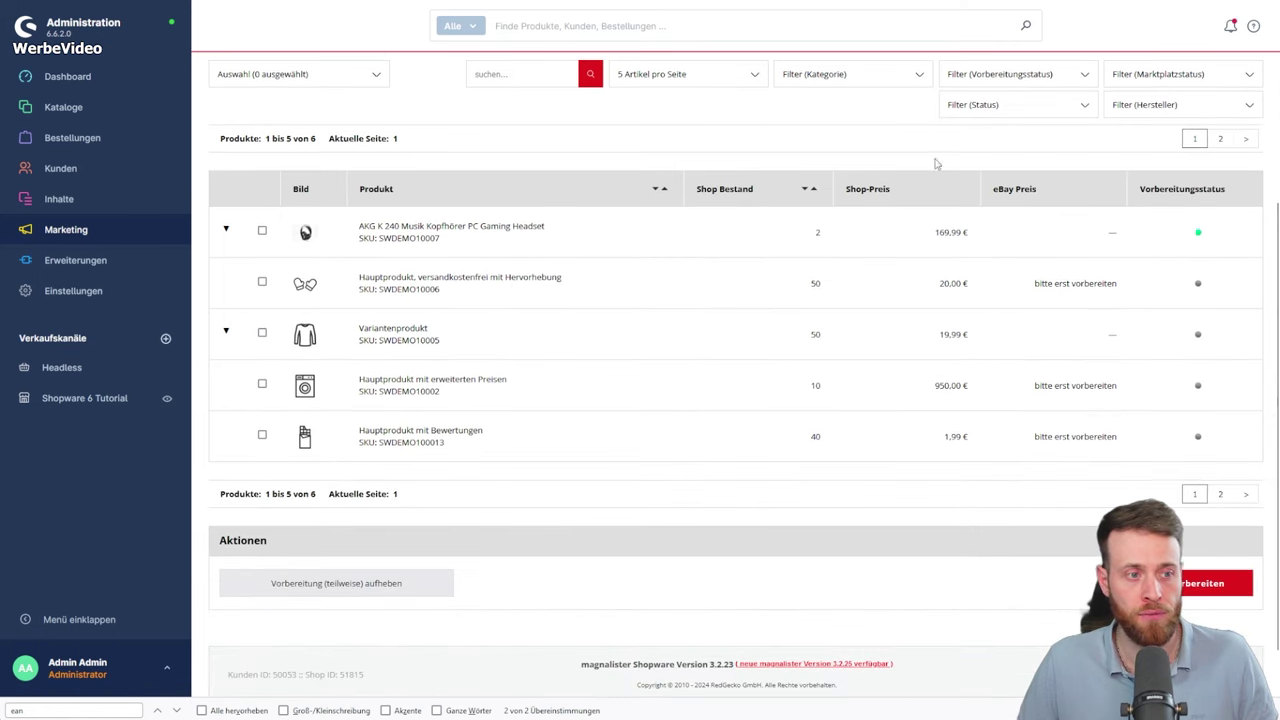
pyautogui.click(262, 231)
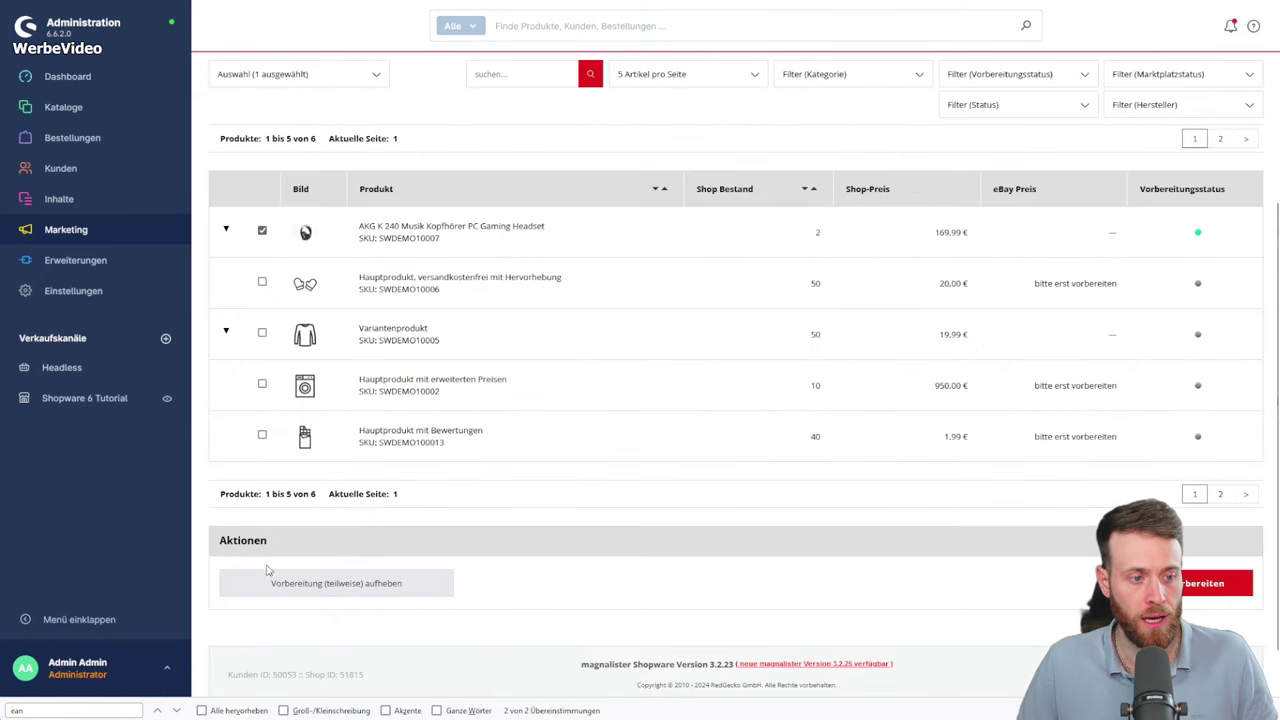
pyautogui.click(316, 590)
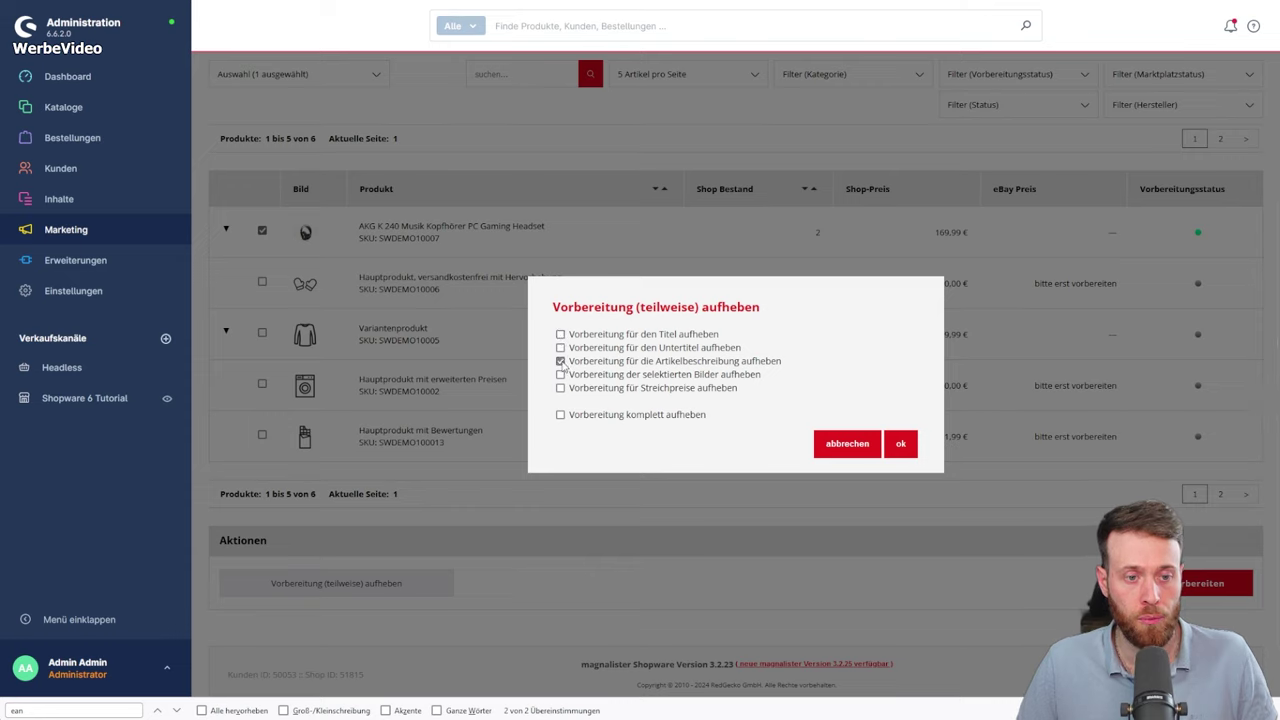
pyautogui.click(561, 415)
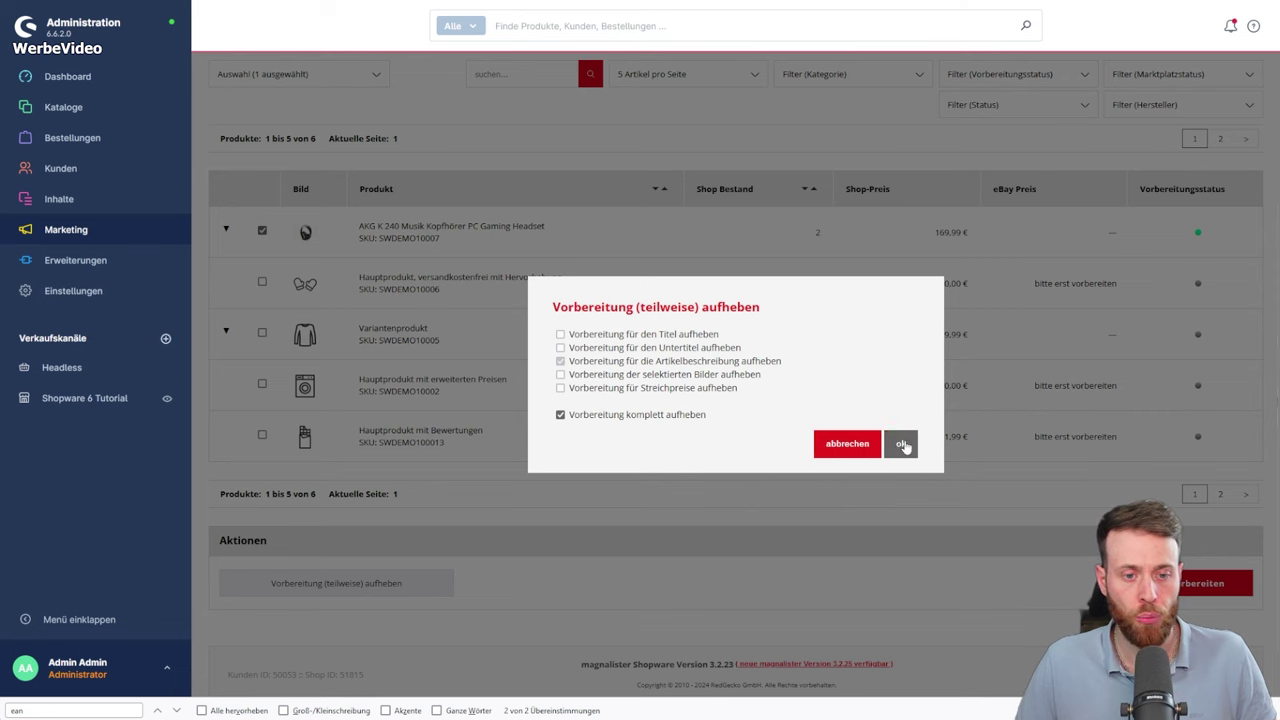
pyautogui.click(901, 446)
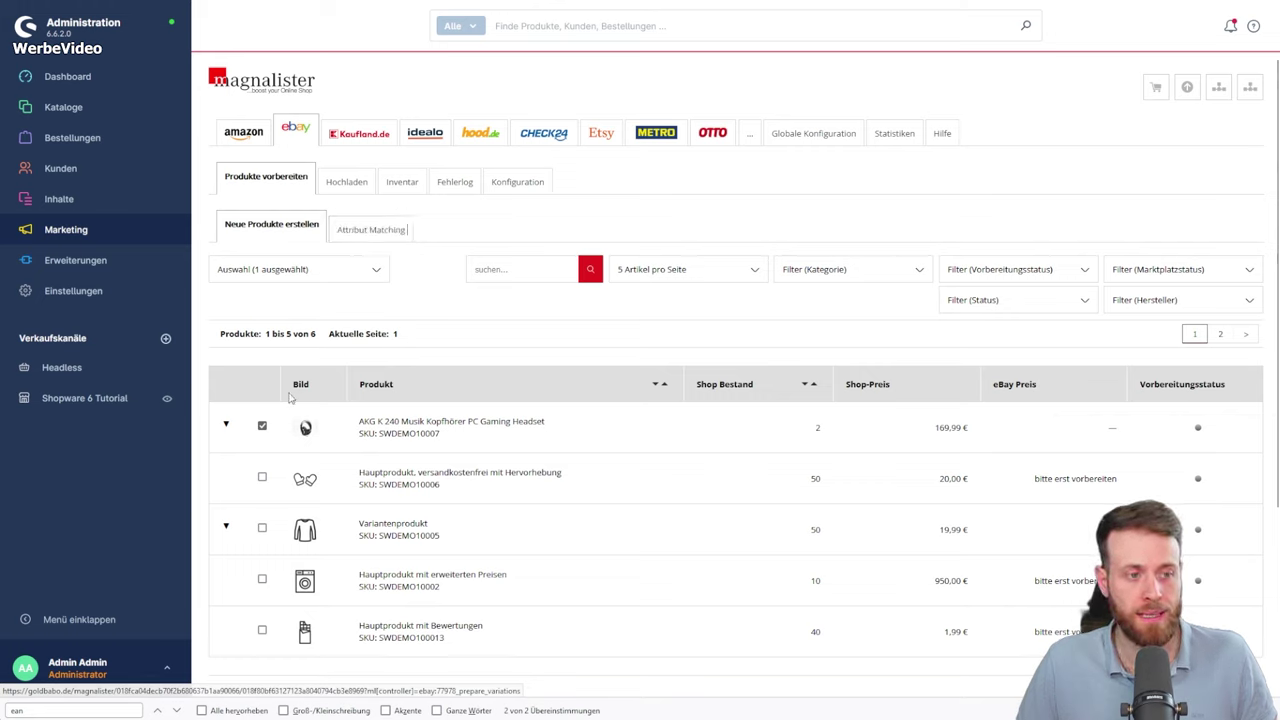
pyautogui.click(263, 427)
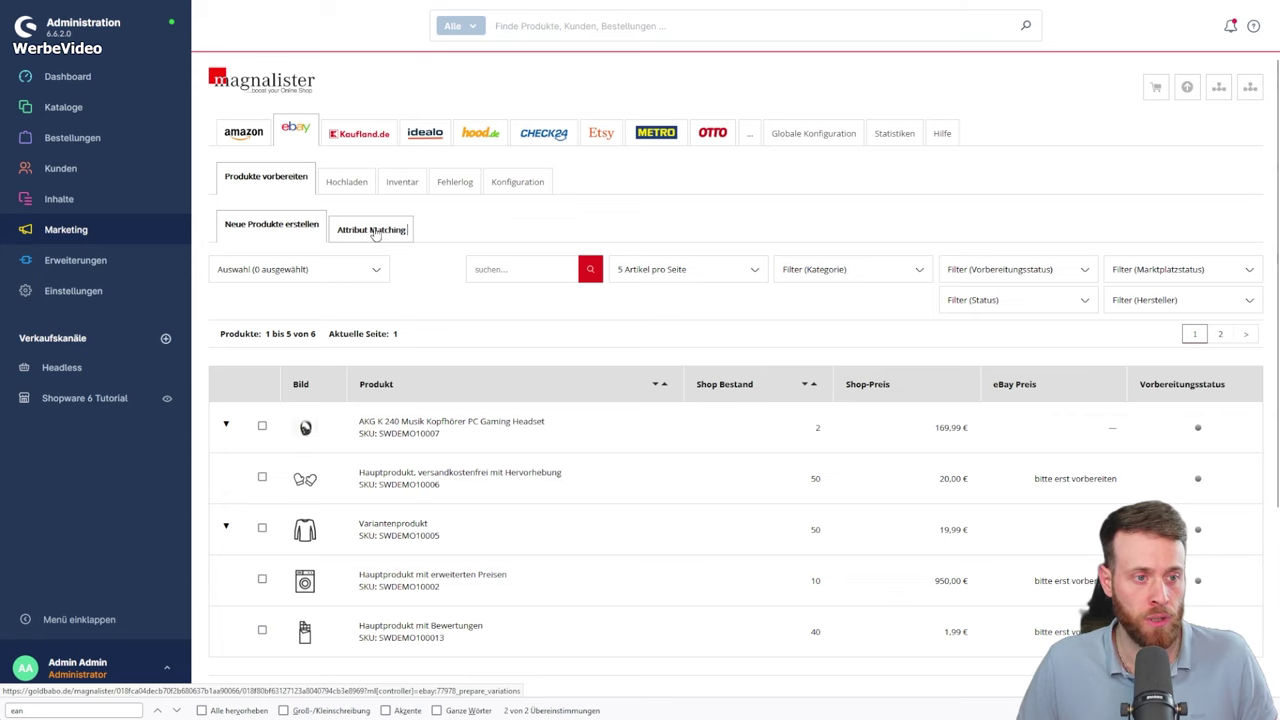
# Open the eBay attribute matching and set the eBay category to PC- & Videospiele > Zubehör > Headsets.
pyautogui.click(375, 231)
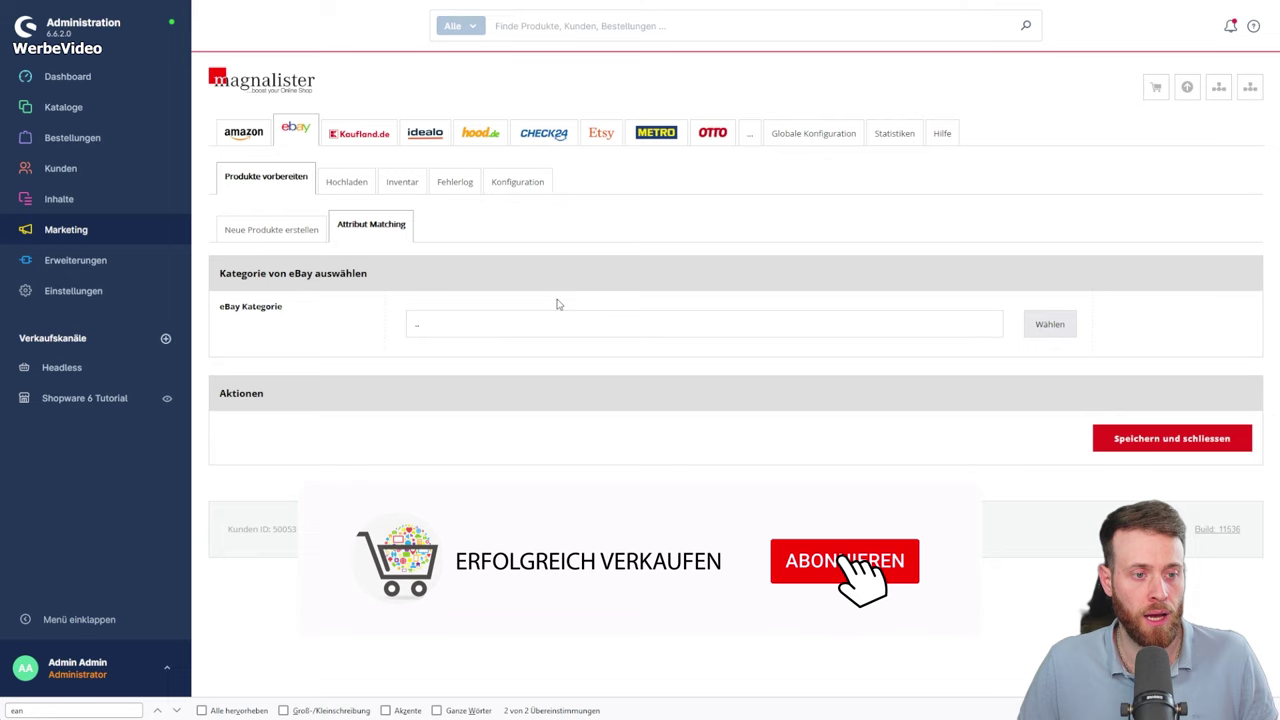
pyautogui.click(452, 333)
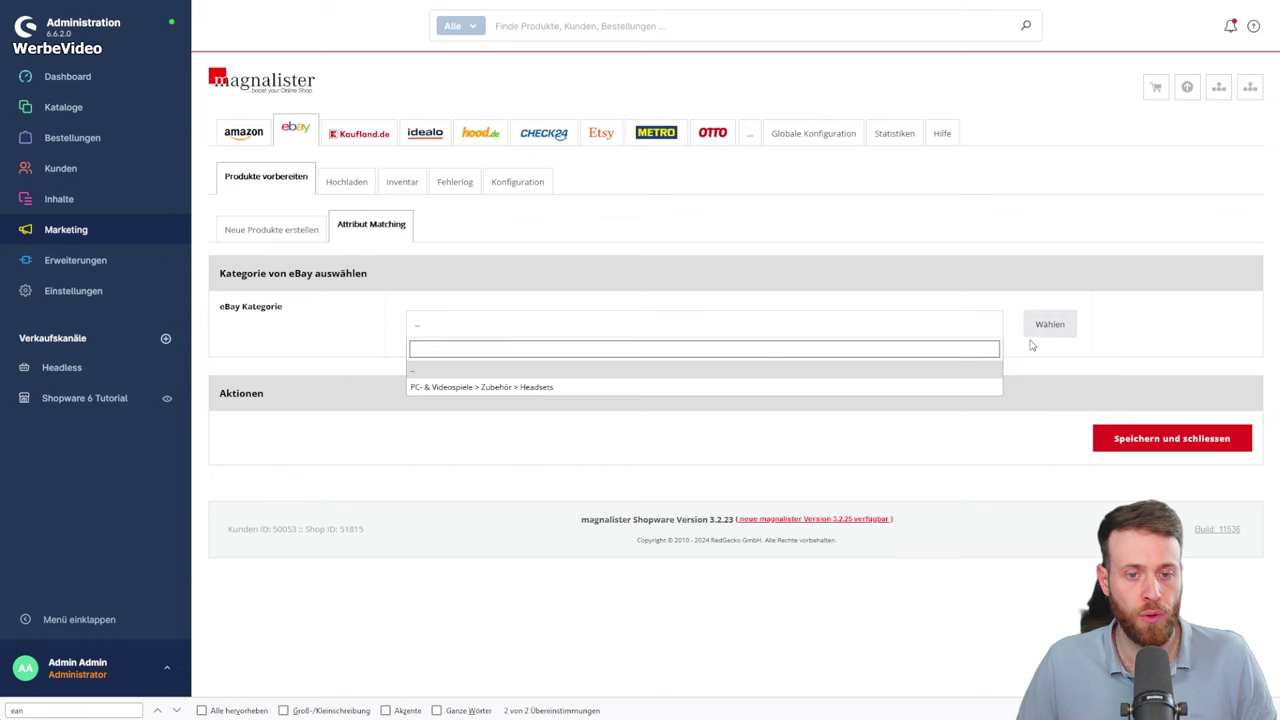
pyautogui.click(826, 391)
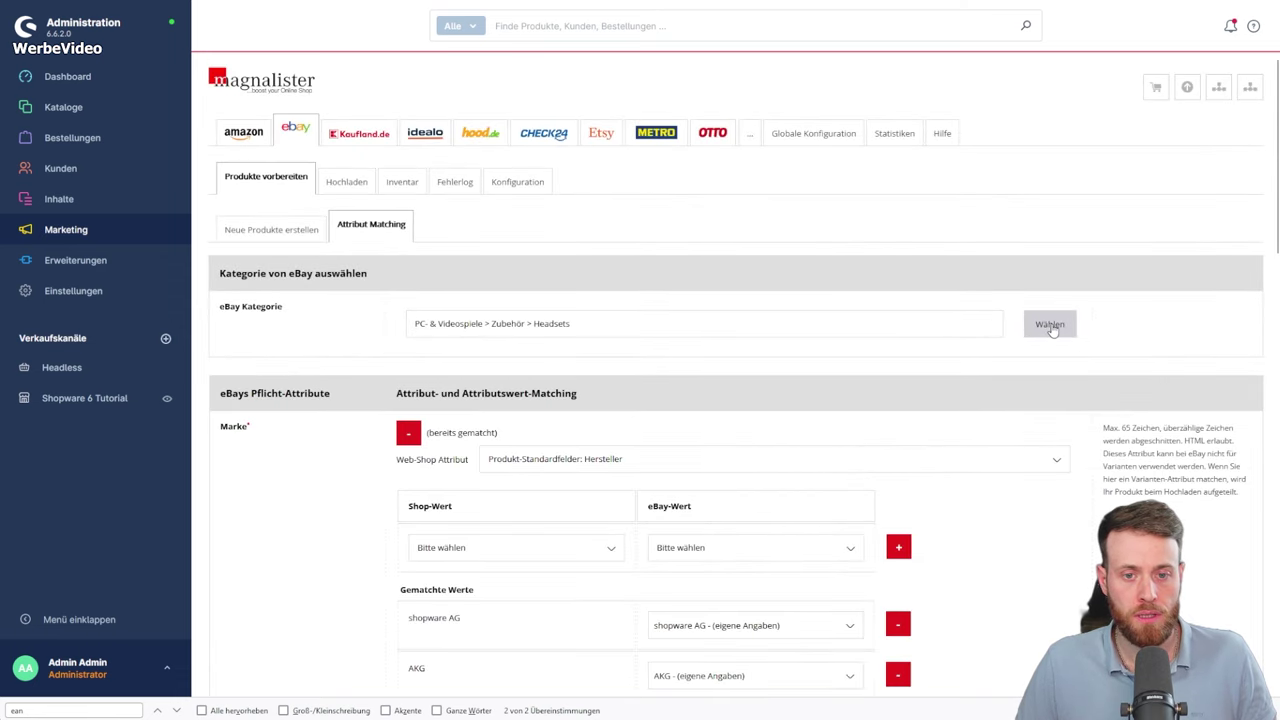
# Clear the eBay category chosen for the attribute matching.
pyautogui.click(799, 325)
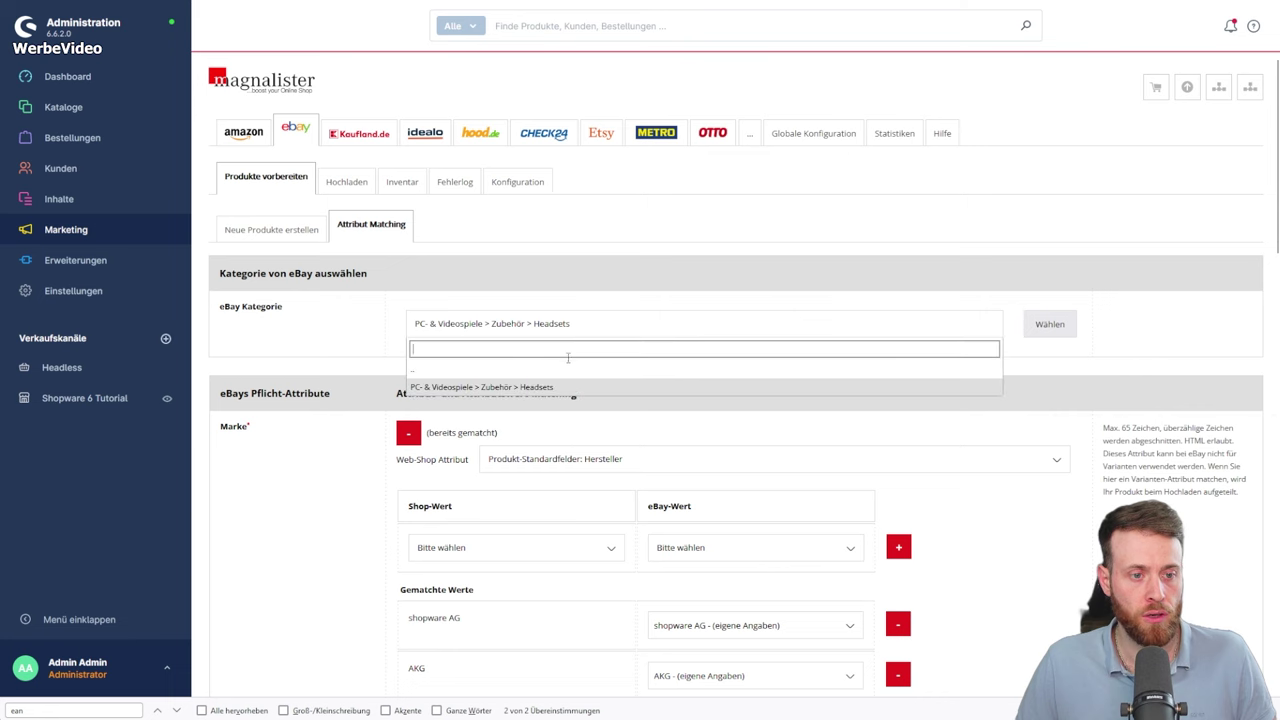
pyautogui.click(508, 371)
pyautogui.click(506, 329)
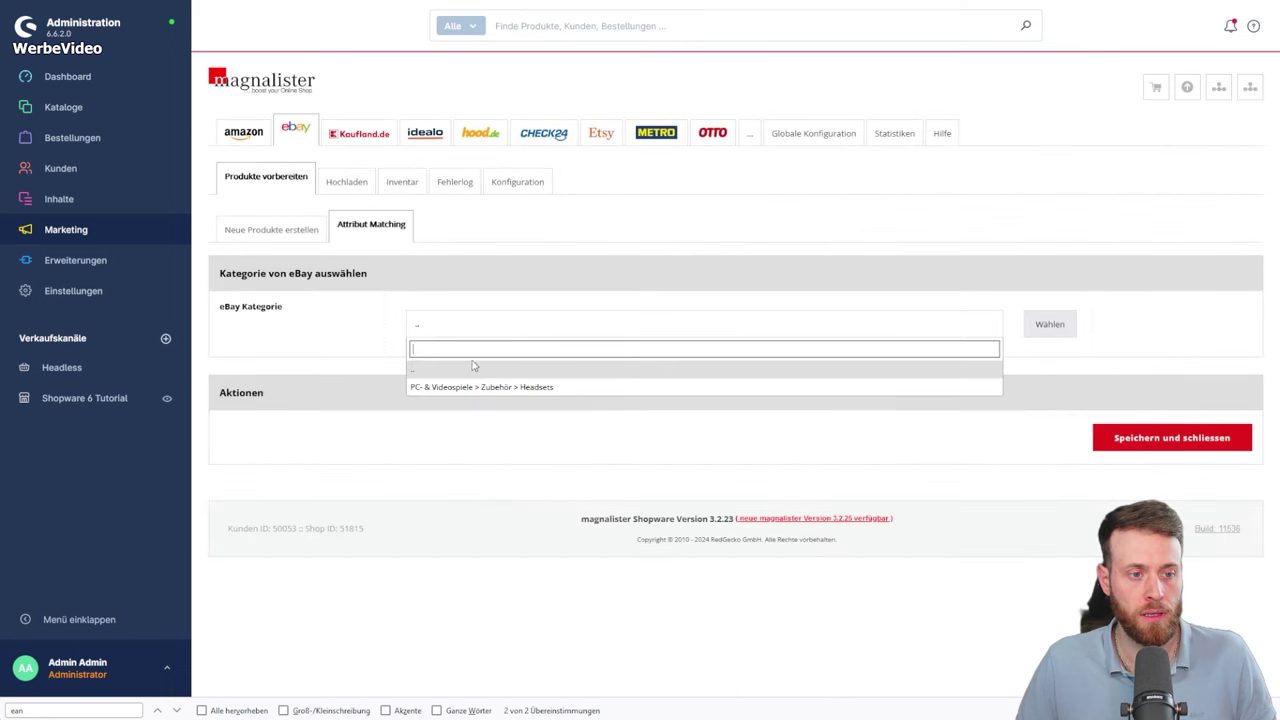
pyautogui.click(470, 377)
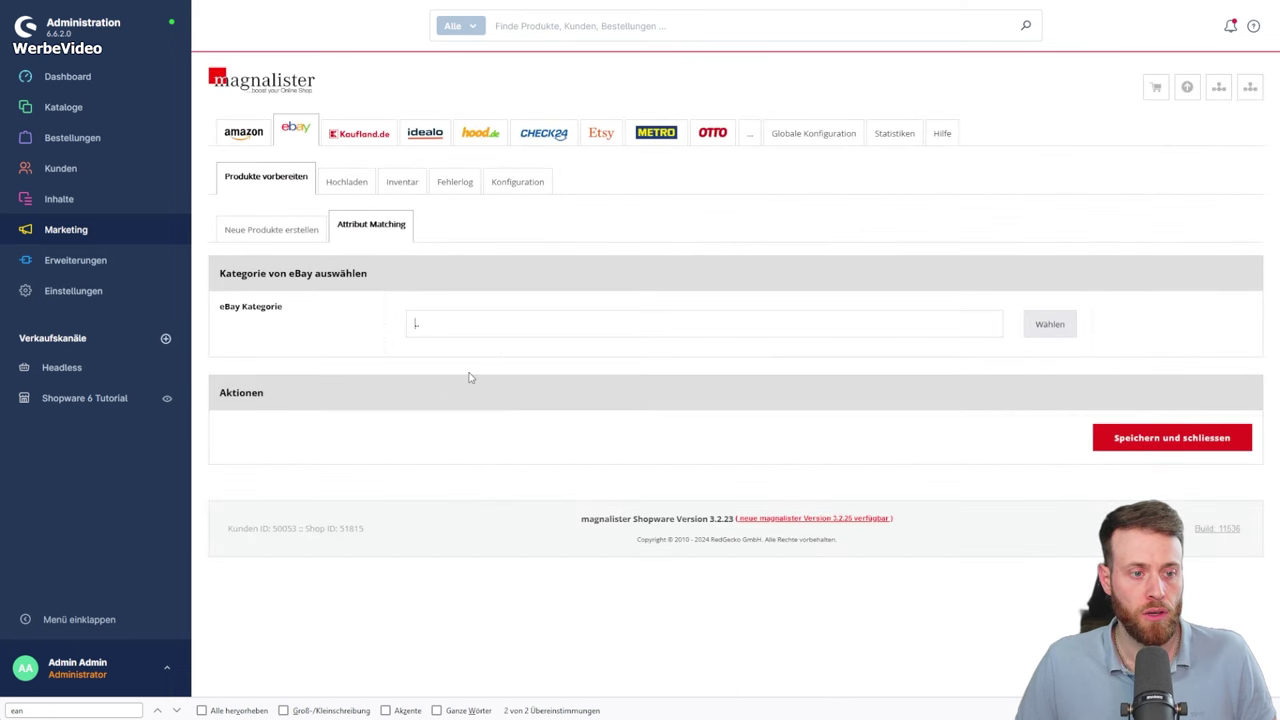
# Browse the full eBay marketplace category tree and close it without choosing a category.
pyautogui.click(1065, 330)
pyautogui.scroll(-2, 390, 390)
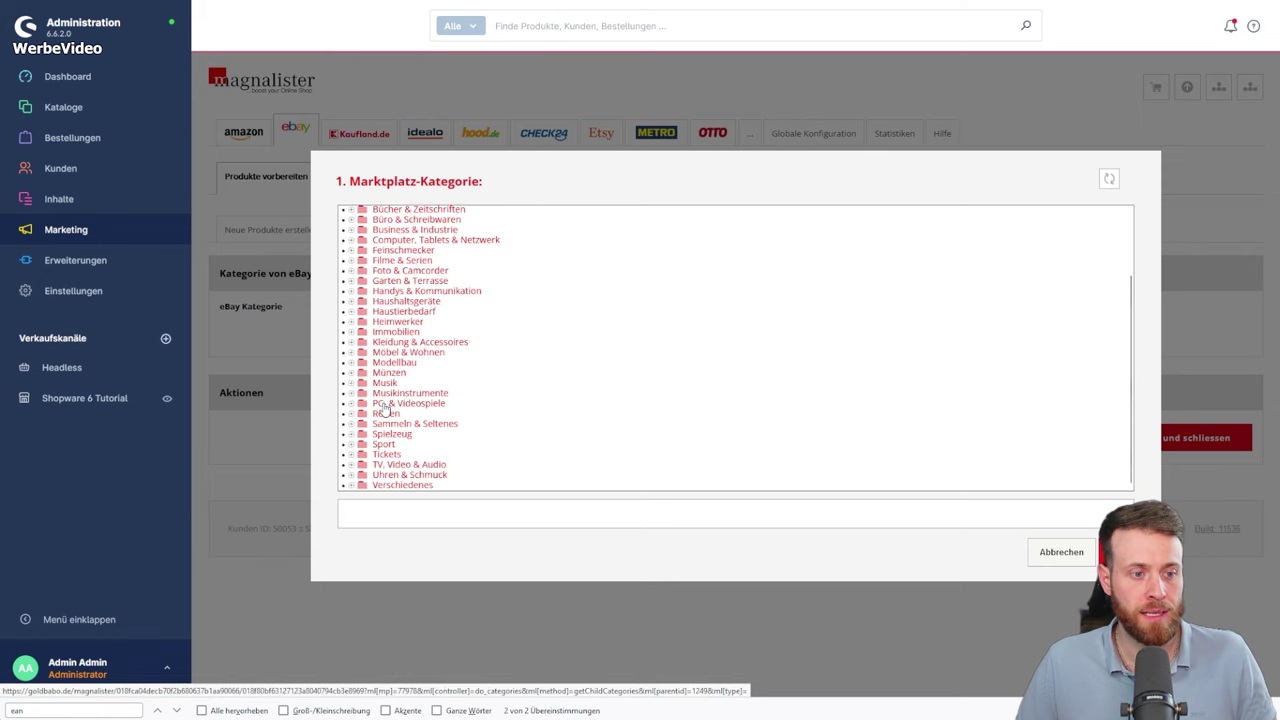
pyautogui.click(1061, 552)
# Reselect PC- & Videospiele > Zubehör > Headsets as the eBay category and review the mandatory attribute matching for Marke and Modell.
pyautogui.click(574, 323)
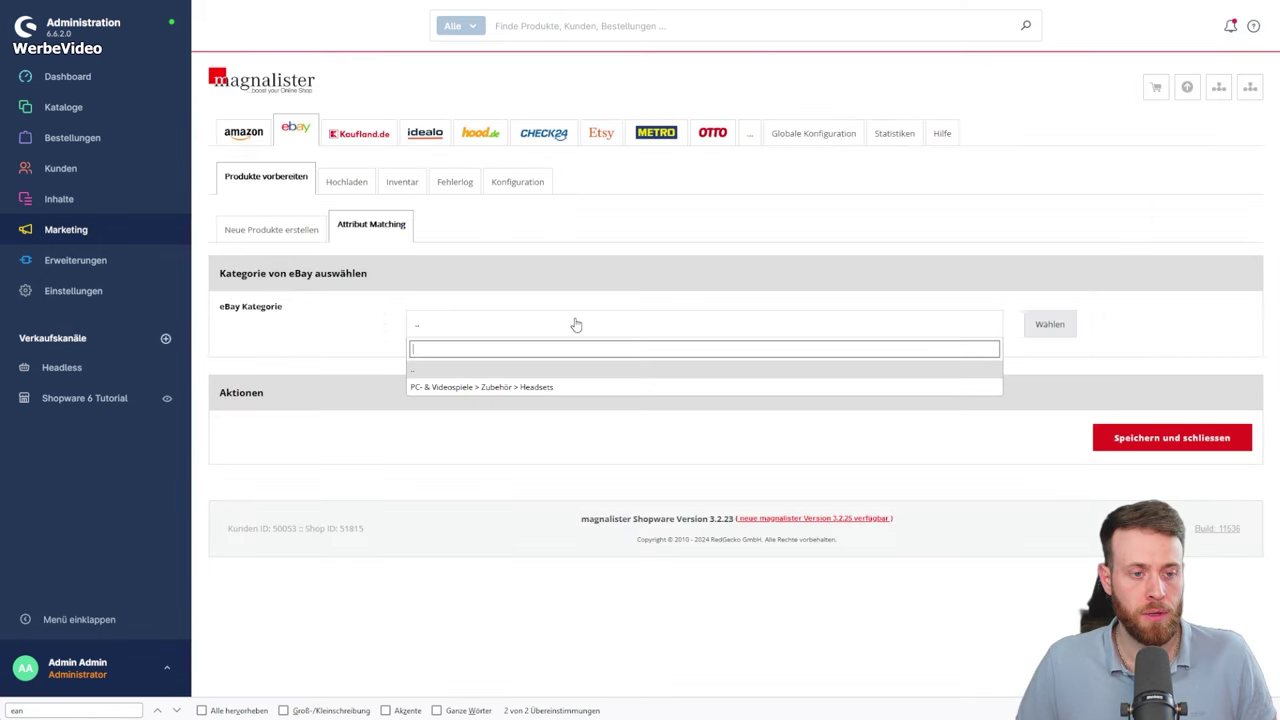
pyautogui.click(434, 387)
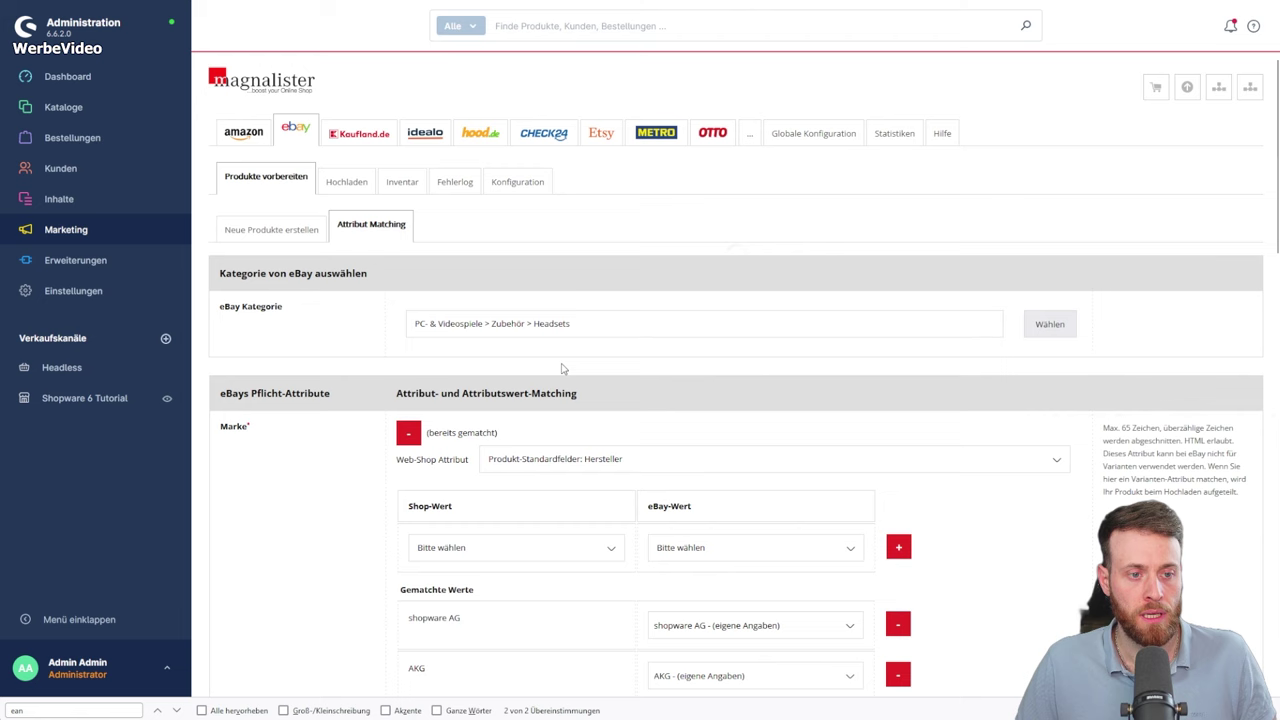
pyautogui.scroll(-5, 1114, 353)
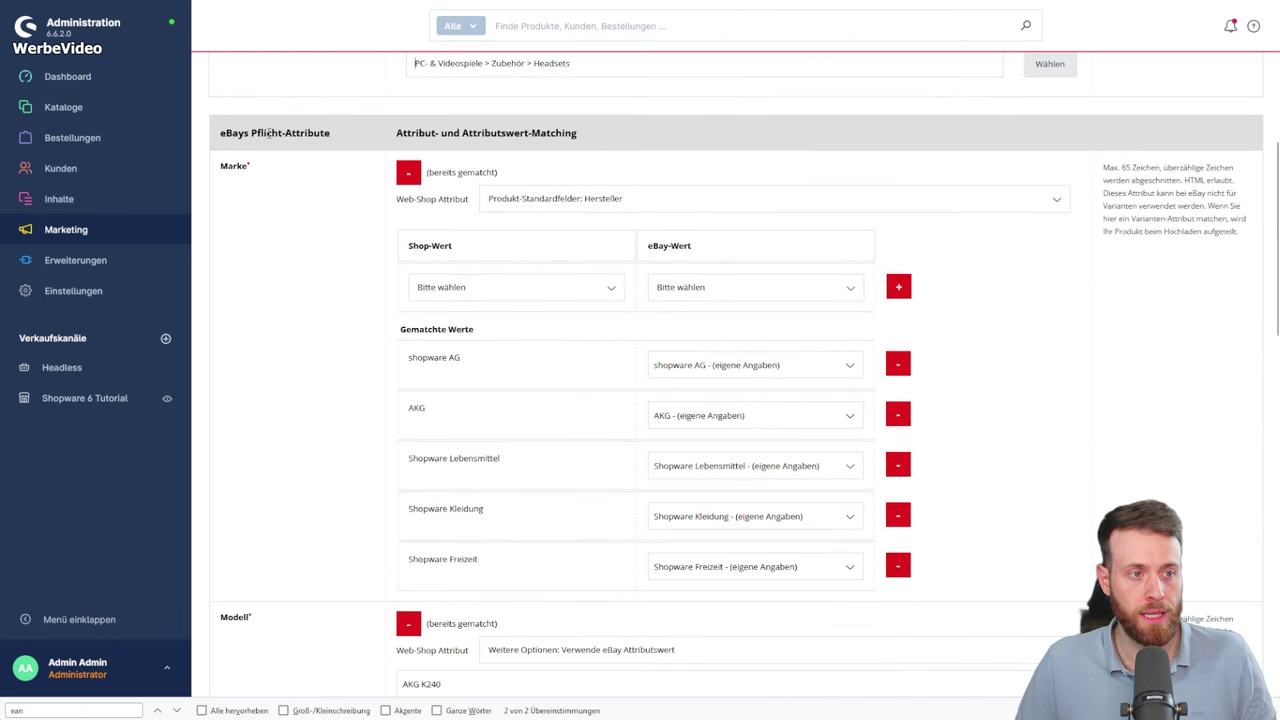
pyautogui.scroll(-2, 960, 254)
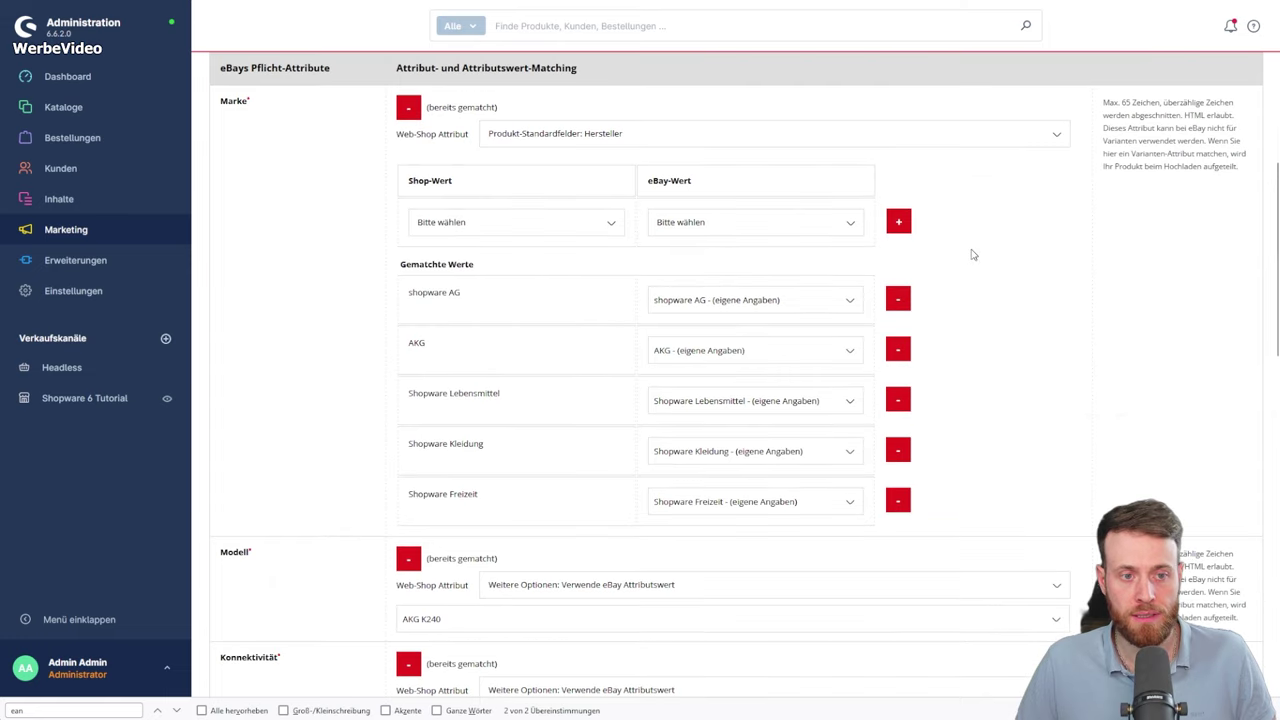
# For the mandatory attribute Marke, auto-match all shop manufacturer values to their eBay values and add the matching.
pyautogui.scroll(1, 971, 252)
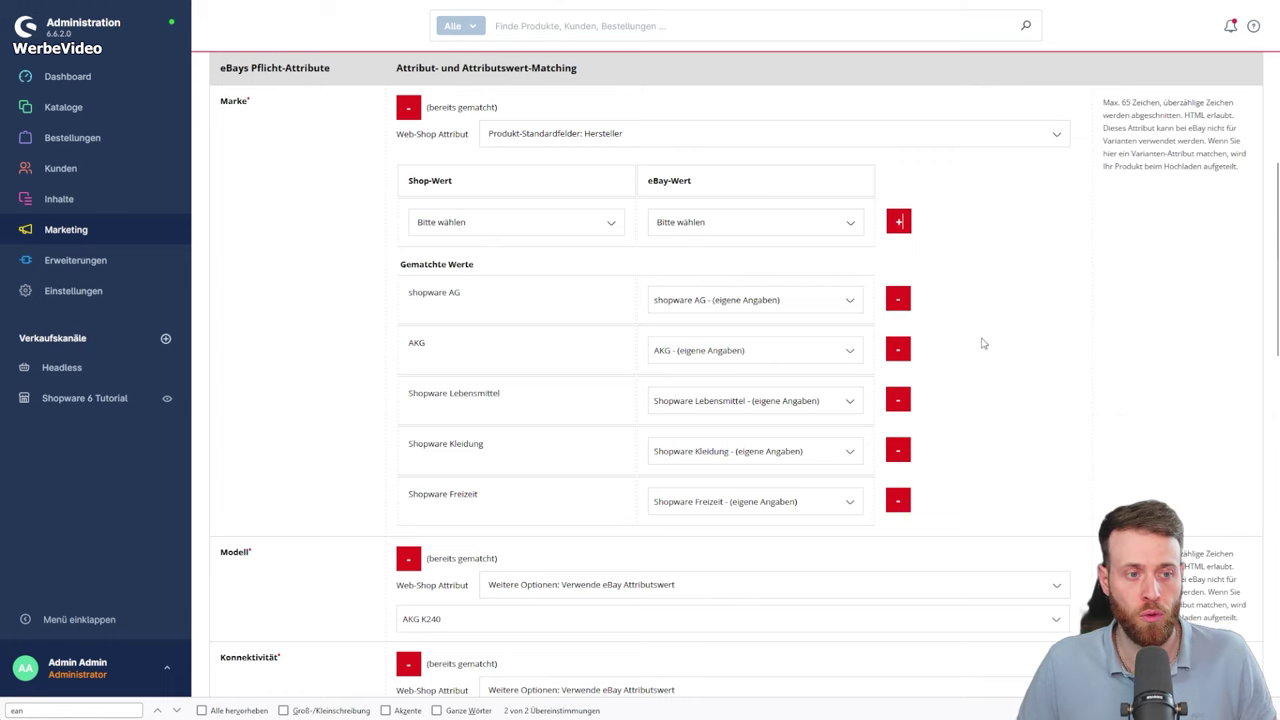
pyautogui.scroll(-5, 983, 343)
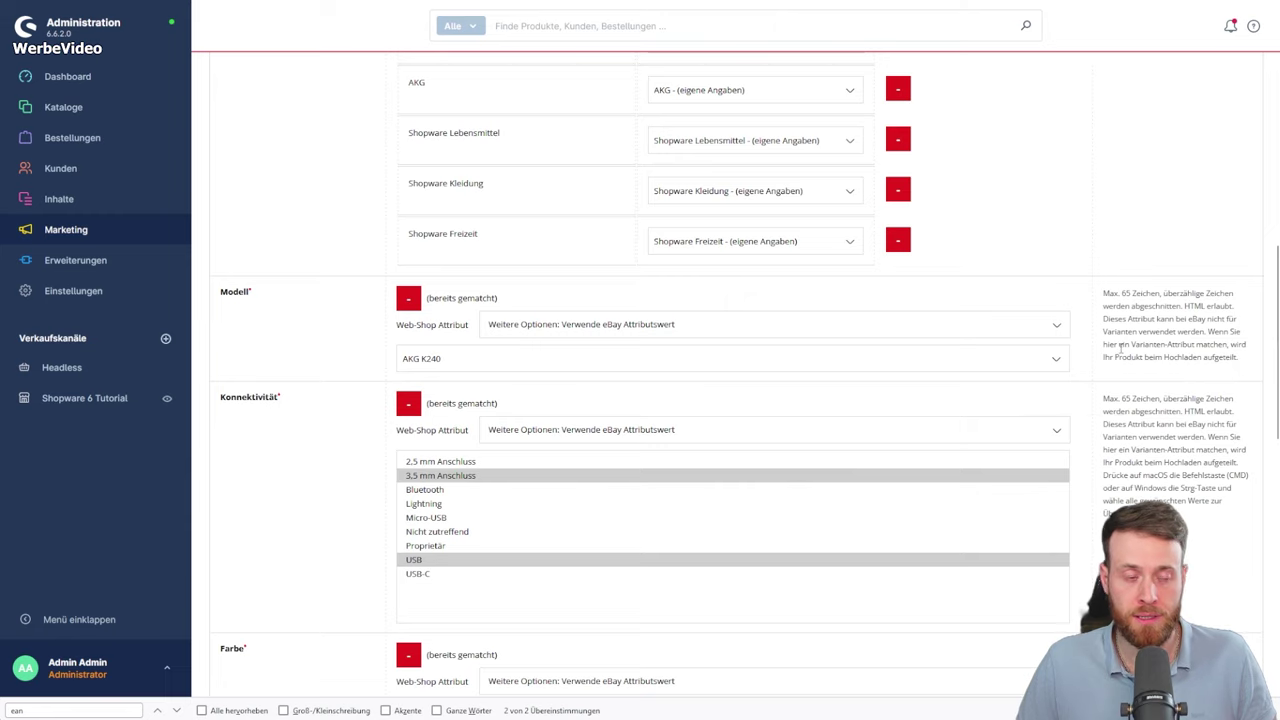
pyautogui.scroll(-2, 1121, 347)
pyautogui.scroll(5, 1120, 355)
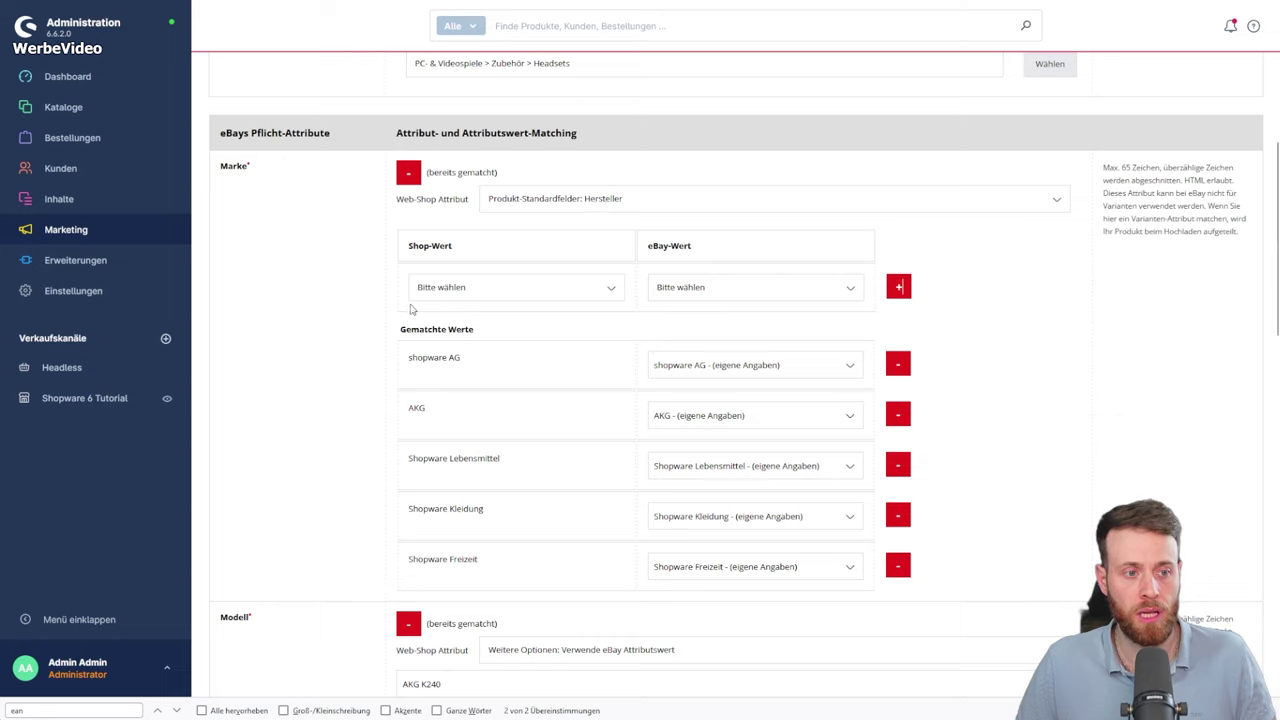
pyautogui.click(508, 287)
pyautogui.click(420, 352)
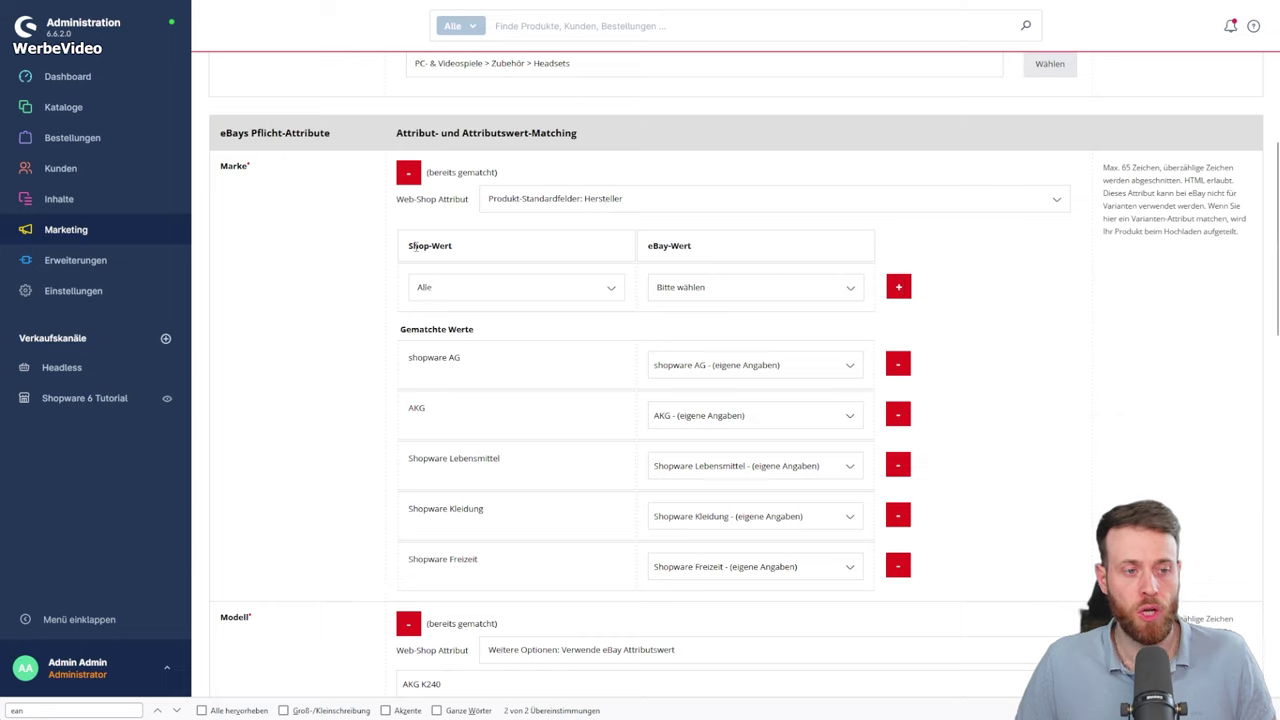
pyautogui.moveTo(408, 245); pyautogui.dragTo(446, 246)
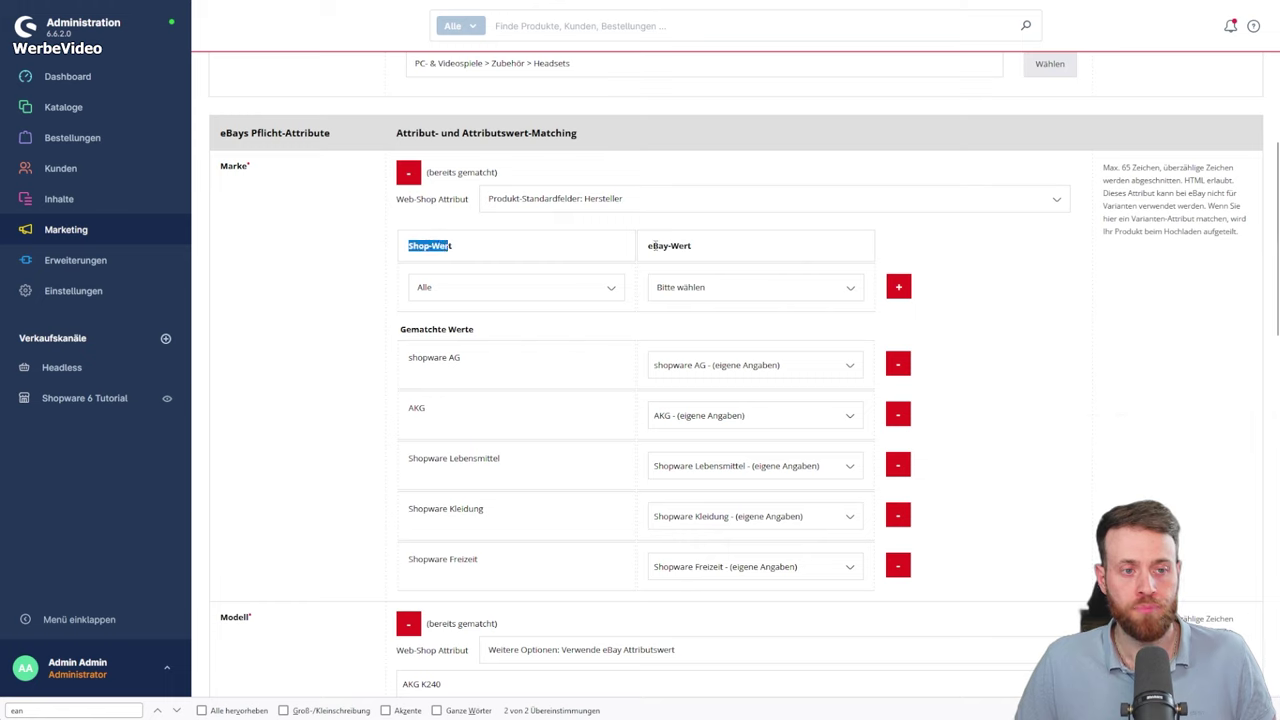
pyautogui.moveTo(650, 246); pyautogui.dragTo(706, 255)
pyautogui.click(700, 290)
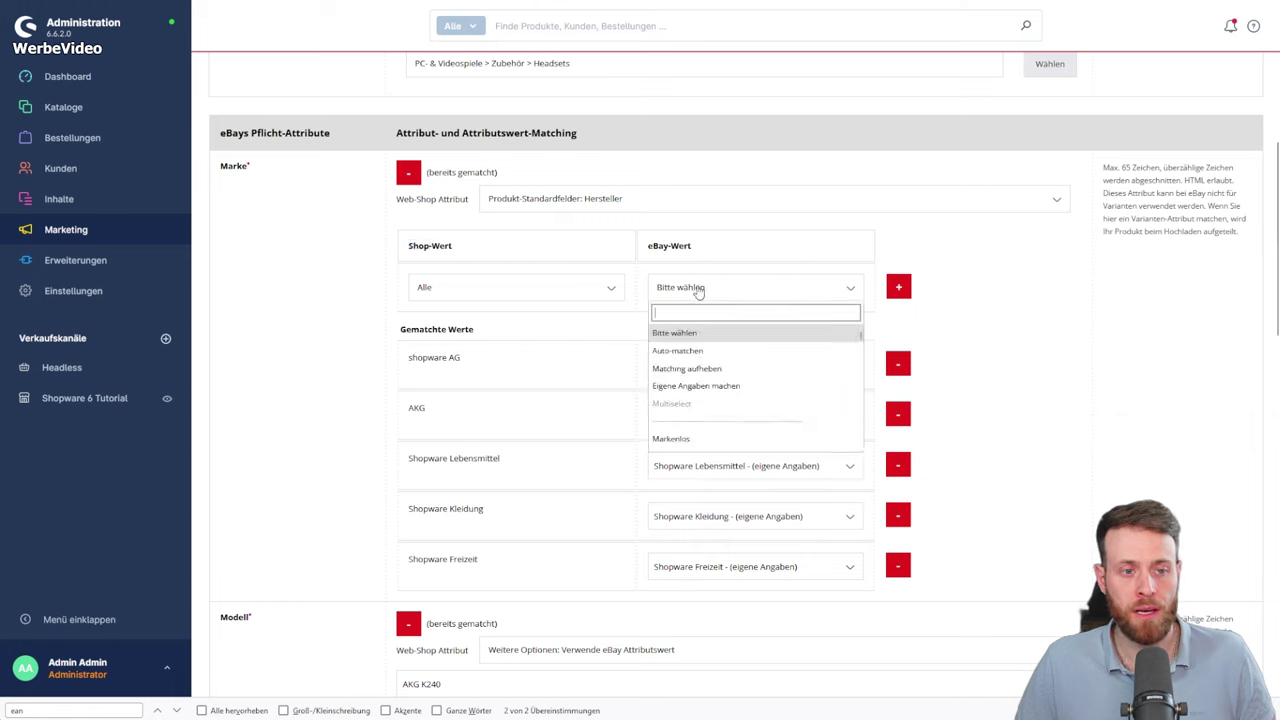
pyautogui.click(675, 353)
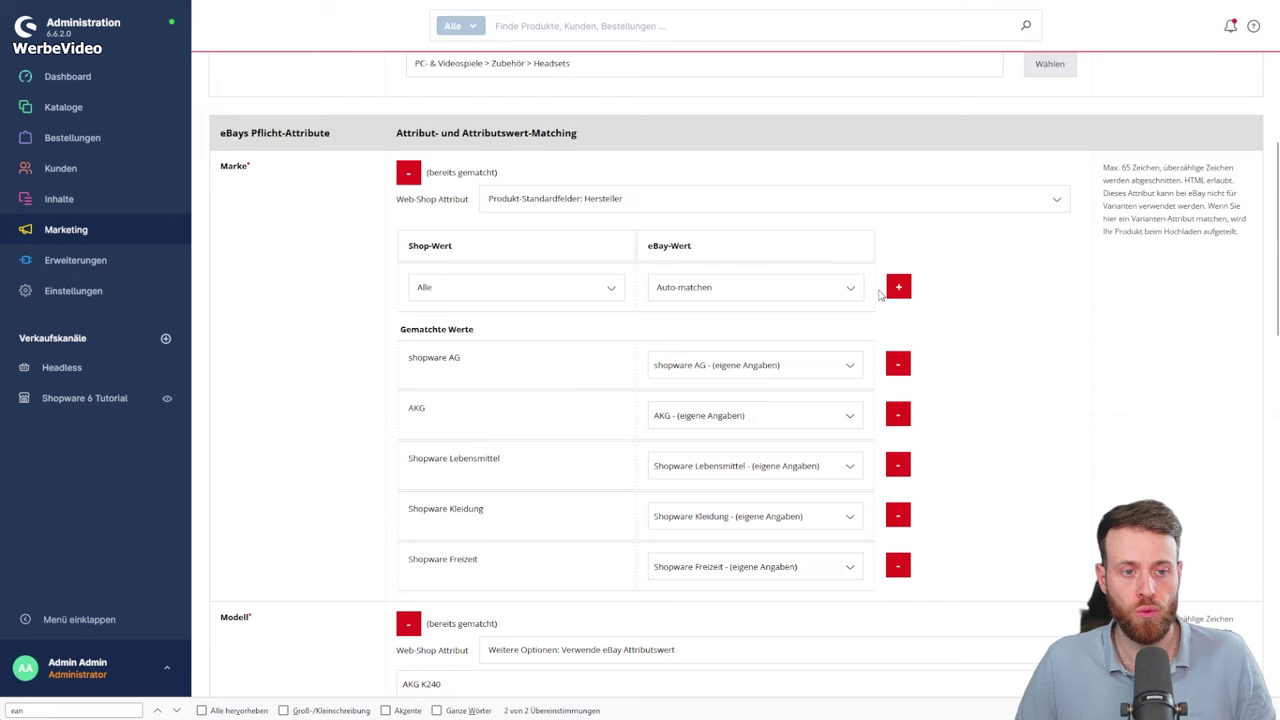
pyautogui.click(899, 288)
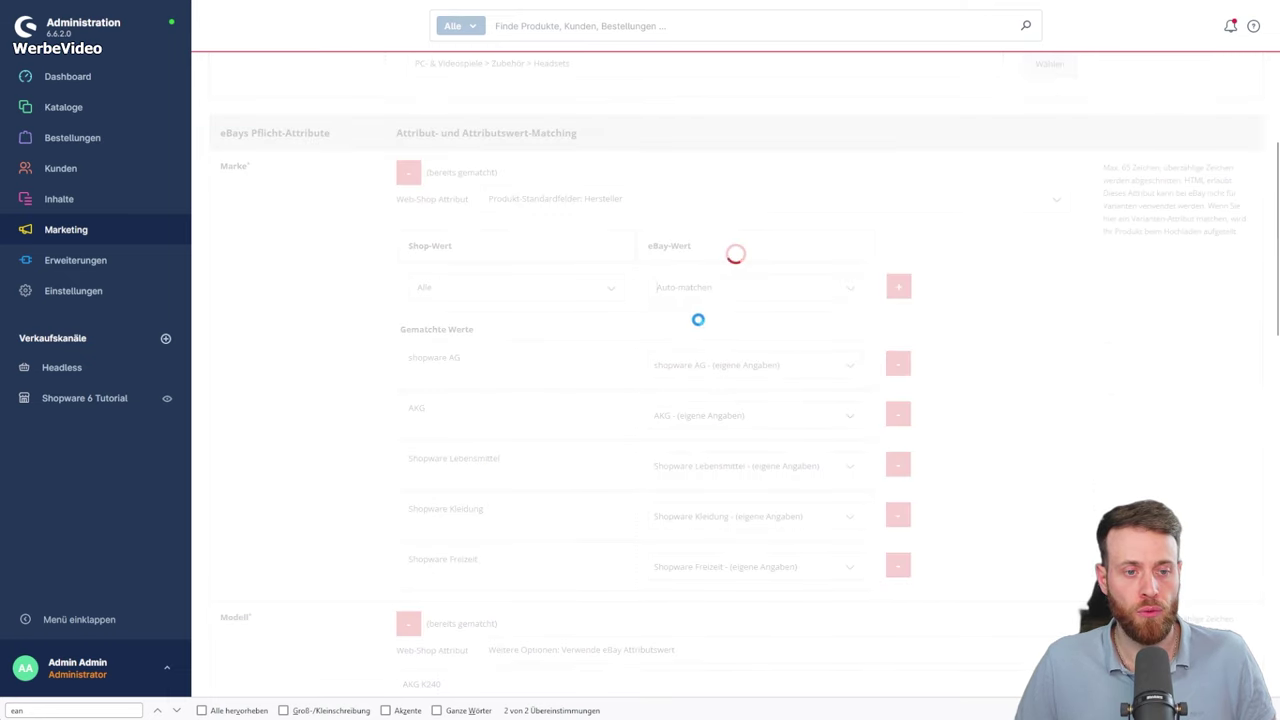
pyautogui.scroll(-2, 644, 301)
pyautogui.scroll(1, 626, 328)
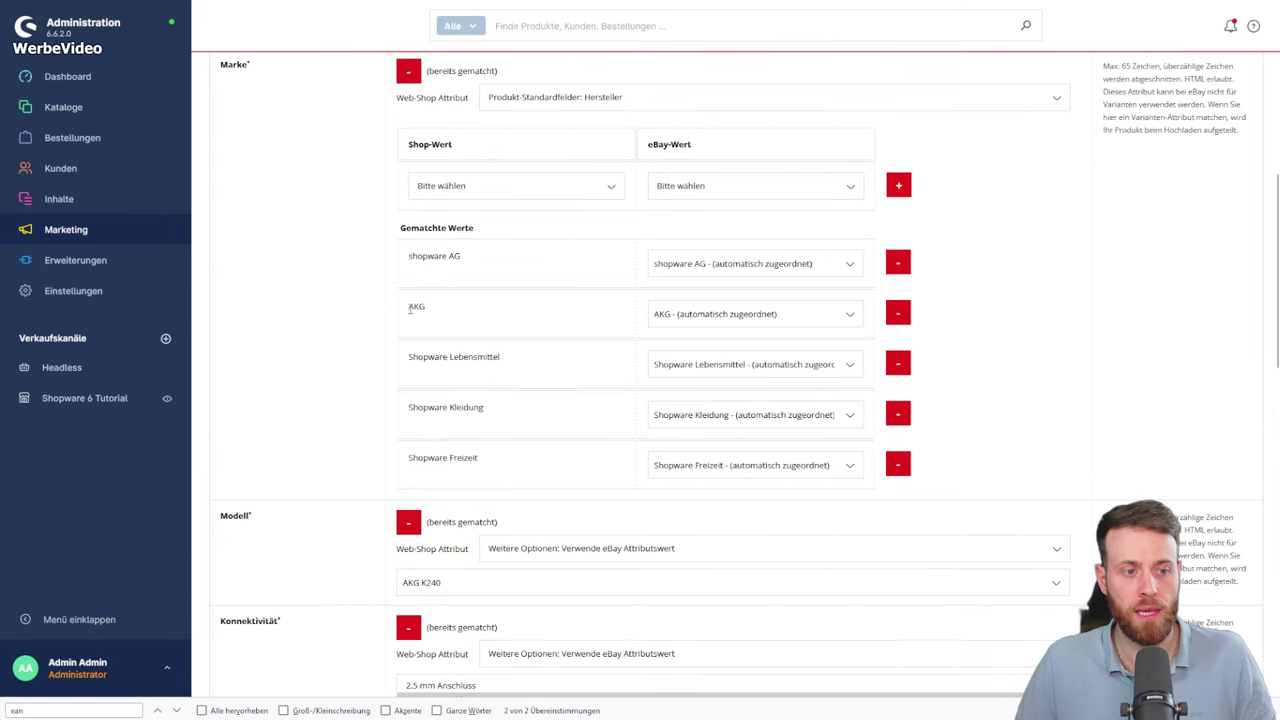
pyautogui.moveTo(428, 313); pyautogui.dragTo(409, 315)
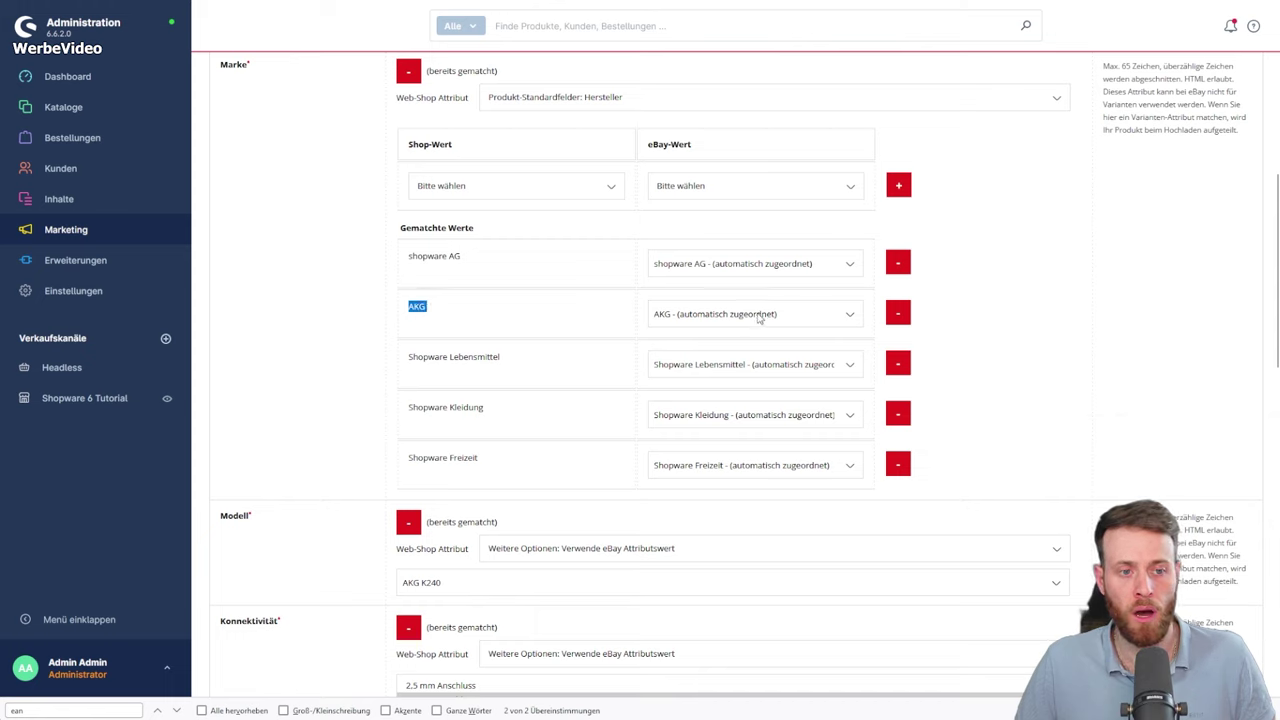
pyautogui.click(968, 294)
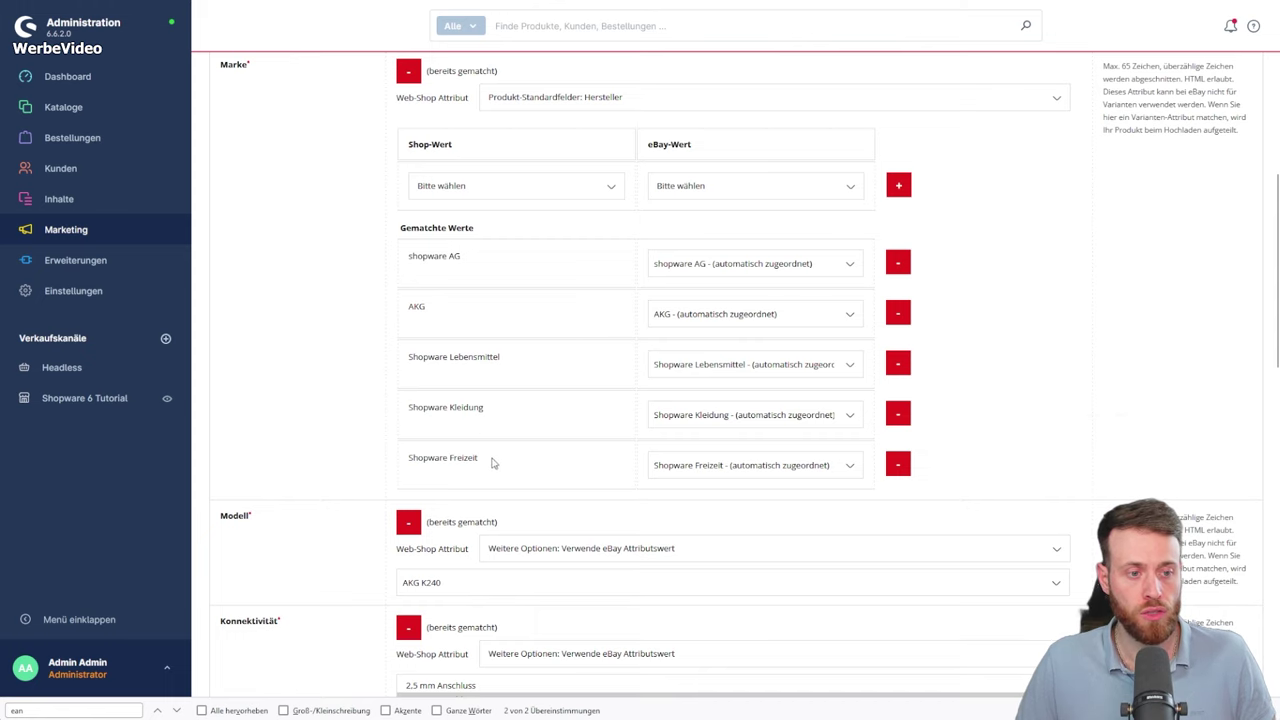
# Browse the web shop attribute options for Modell and choose Weitere Optionen: Verwende eBay Attributswert.
pyautogui.scroll(-1, 776, 400)
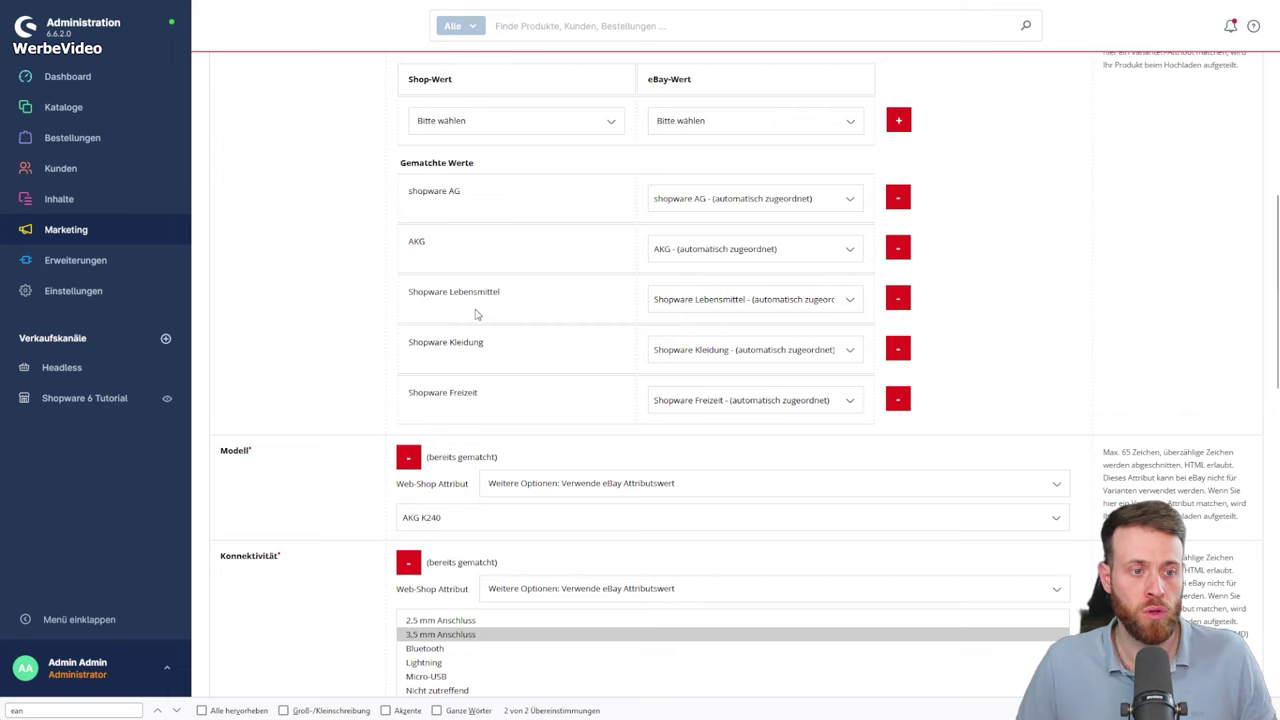
pyautogui.scroll(2, 985, 345)
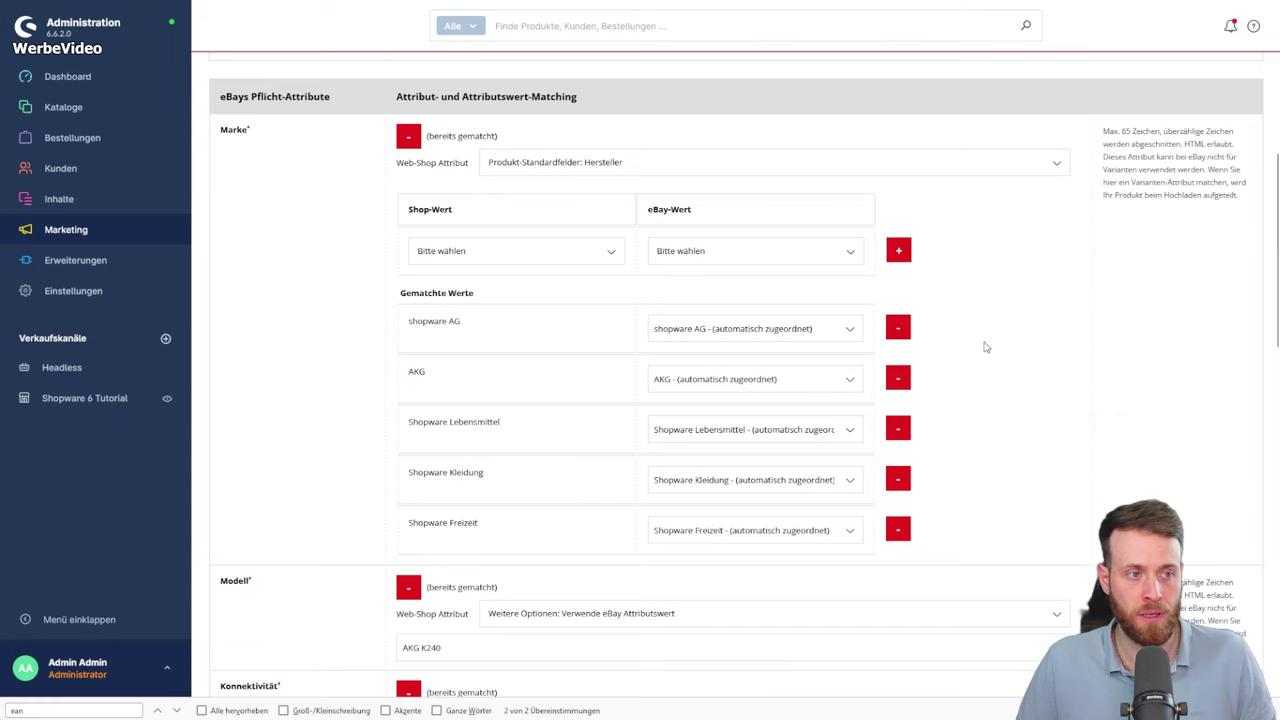
pyautogui.scroll(-5, 985, 347)
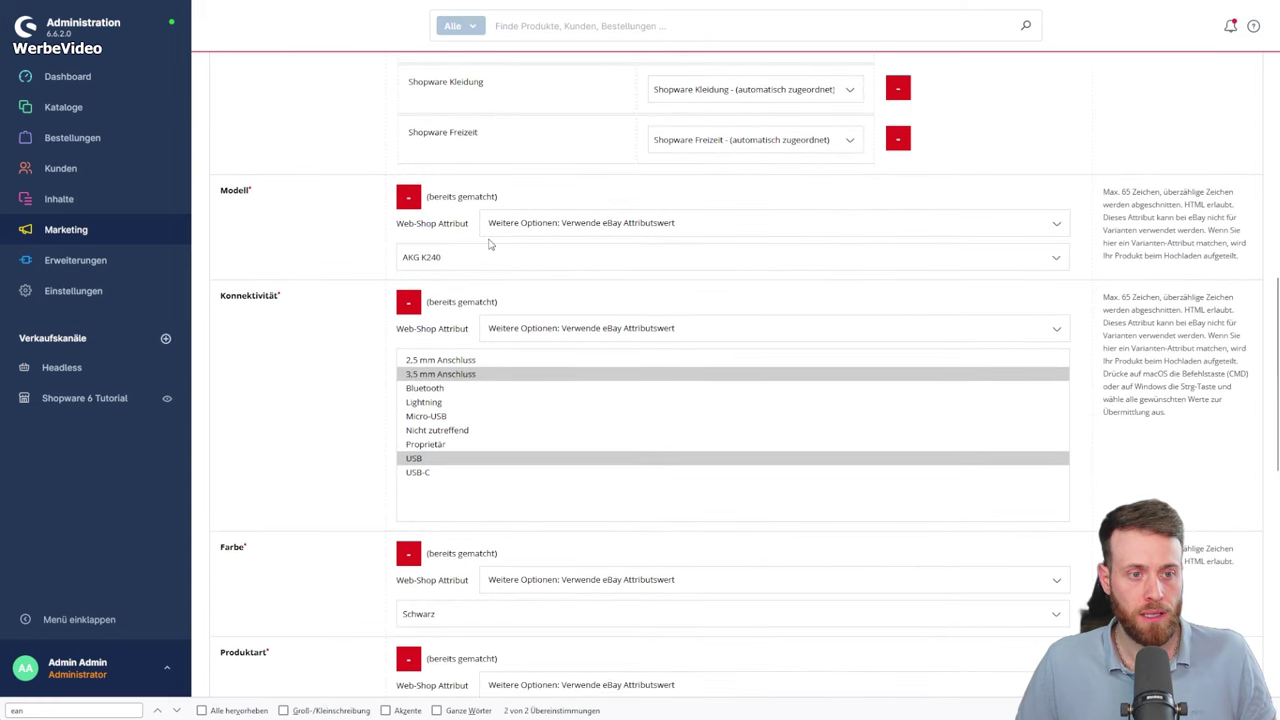
pyautogui.click(552, 229)
pyautogui.scroll(6, 554, 306)
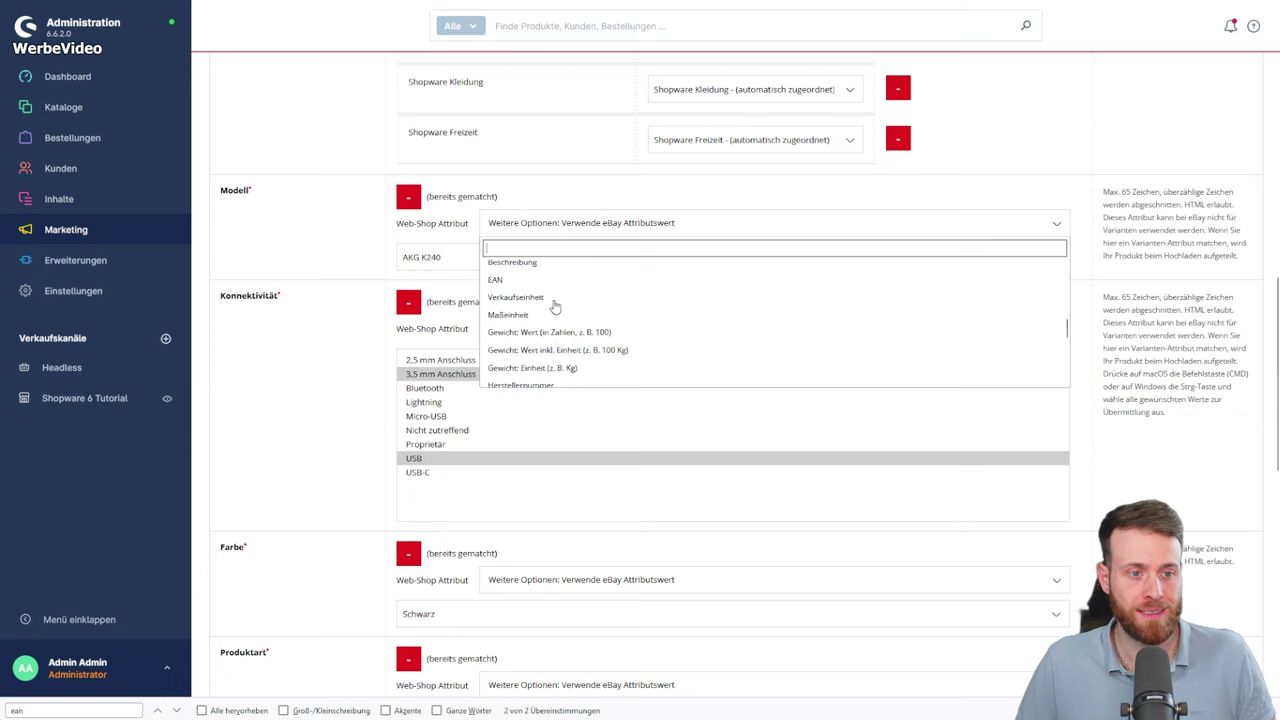
pyautogui.scroll(-7, 554, 306)
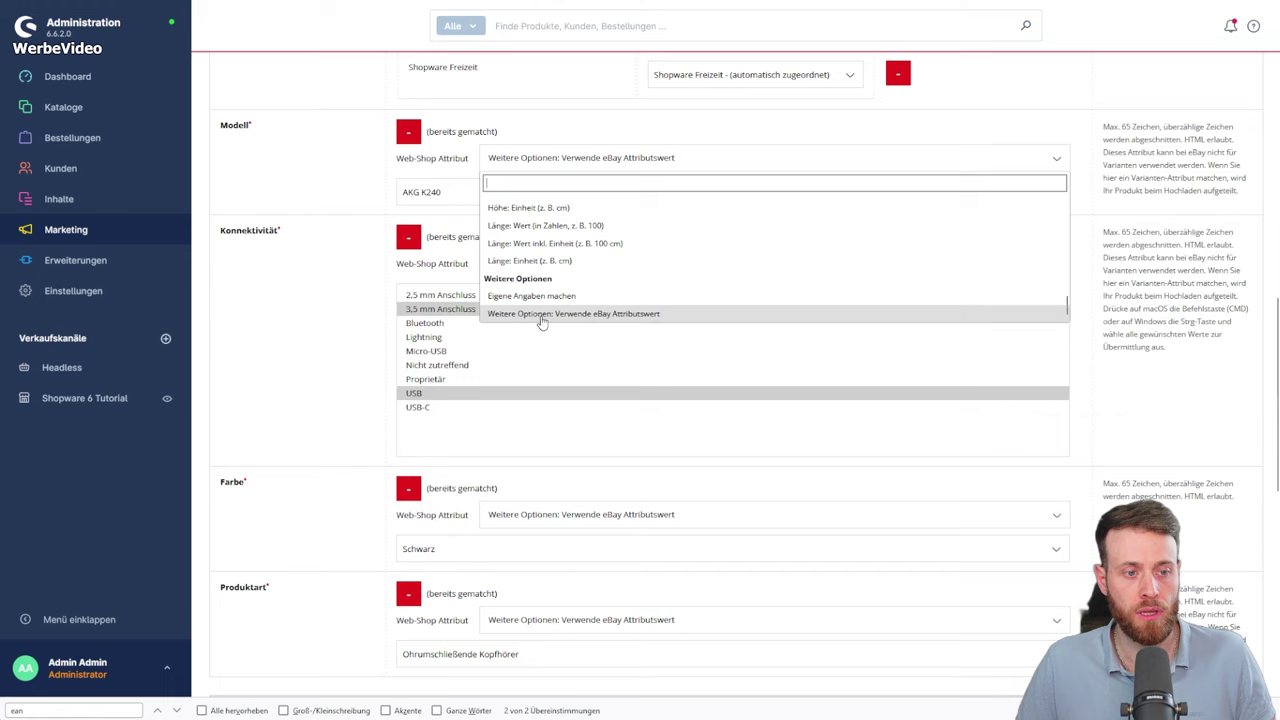
pyautogui.click(541, 316)
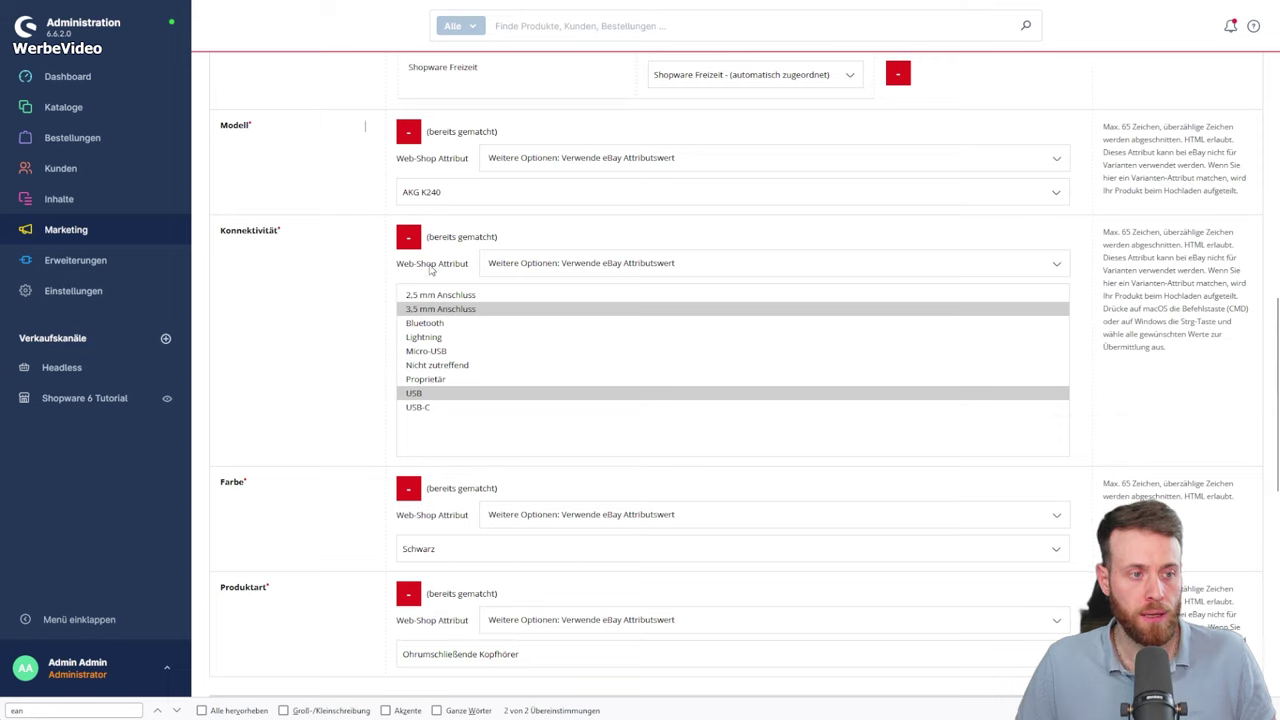
# Try out single eBay values for Konnektivität, including 3,5 mm Anschluss, Lightning and Nicht zutreffend.
pyautogui.click(567, 273)
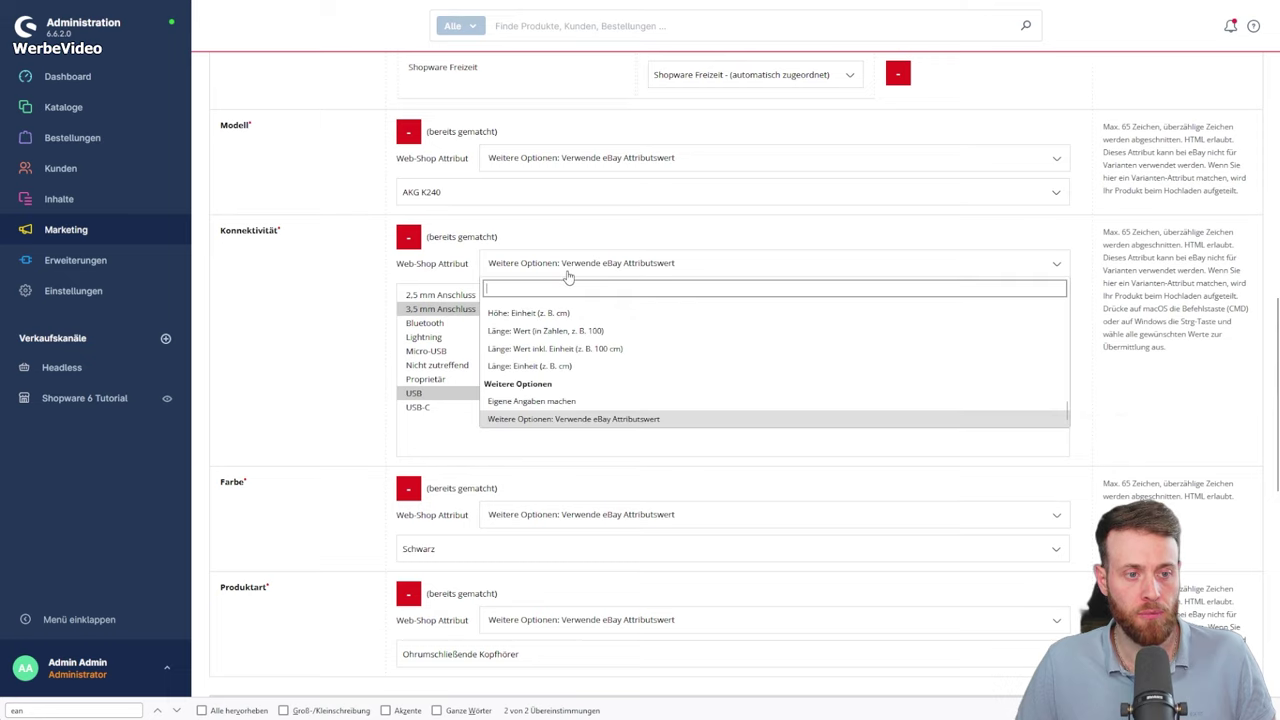
pyautogui.click(567, 273)
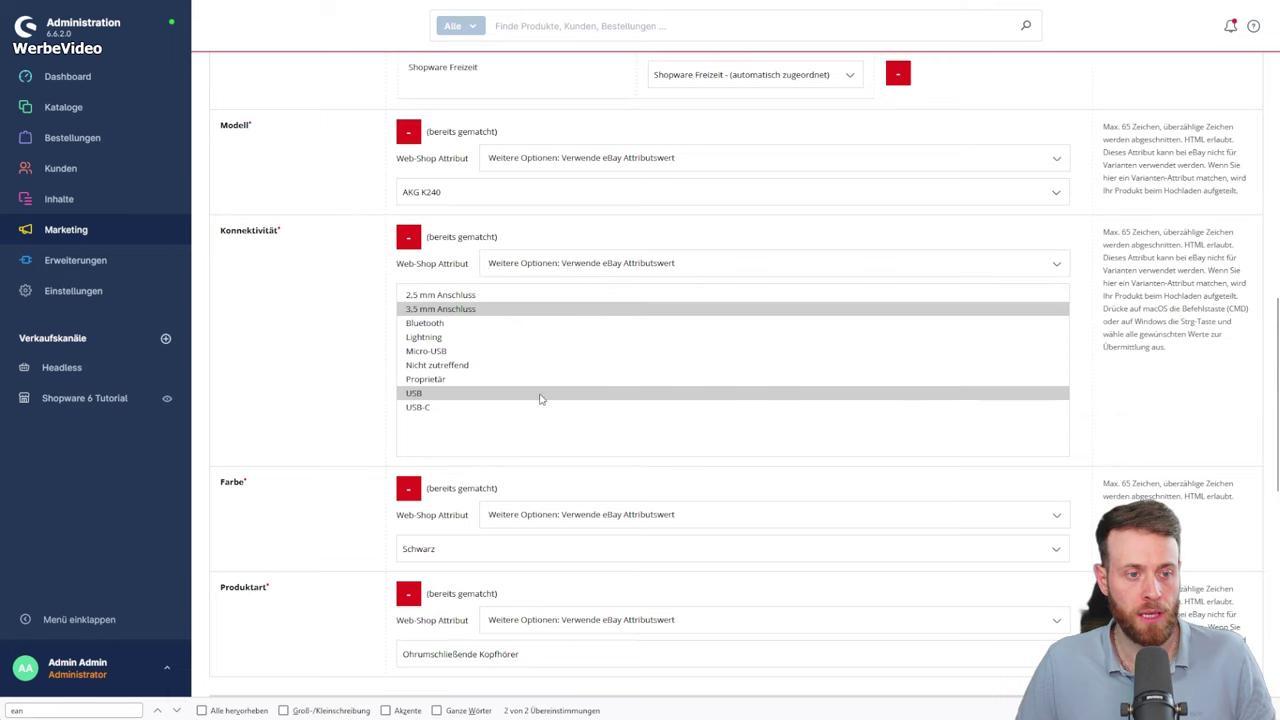
pyautogui.click(433, 296)
pyautogui.click(433, 309)
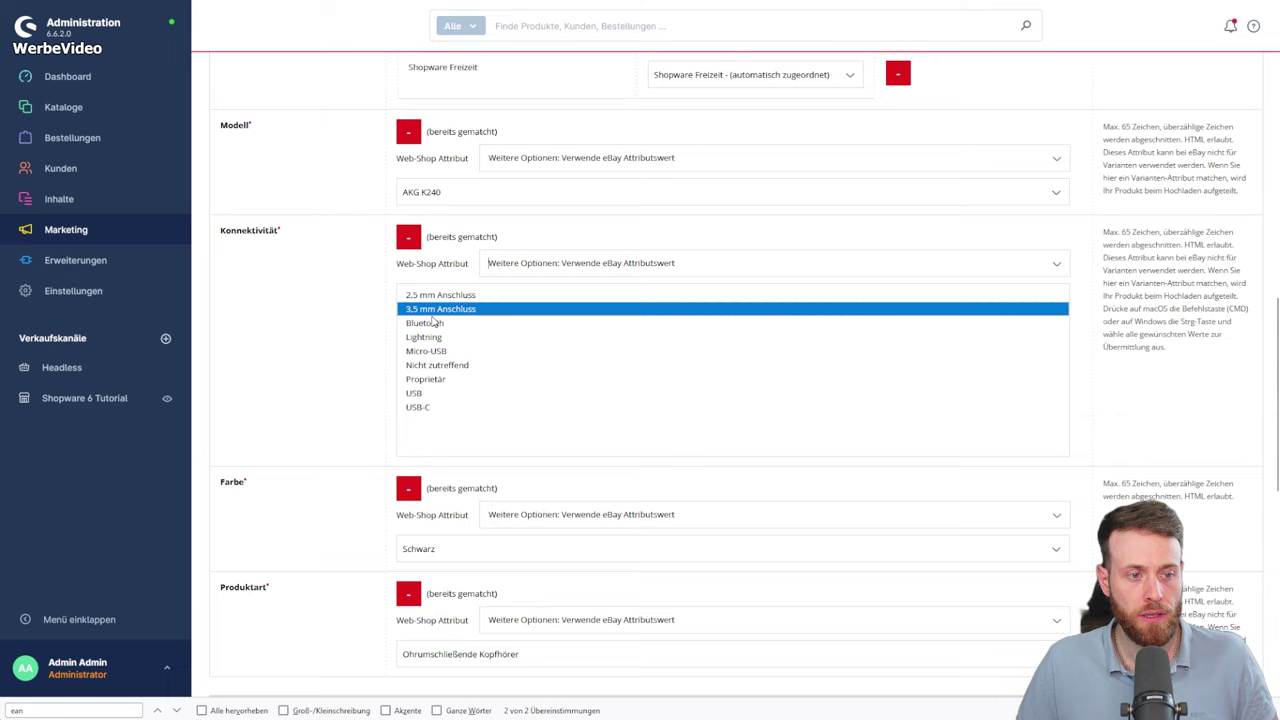
pyautogui.click(433, 337)
pyautogui.click(430, 365)
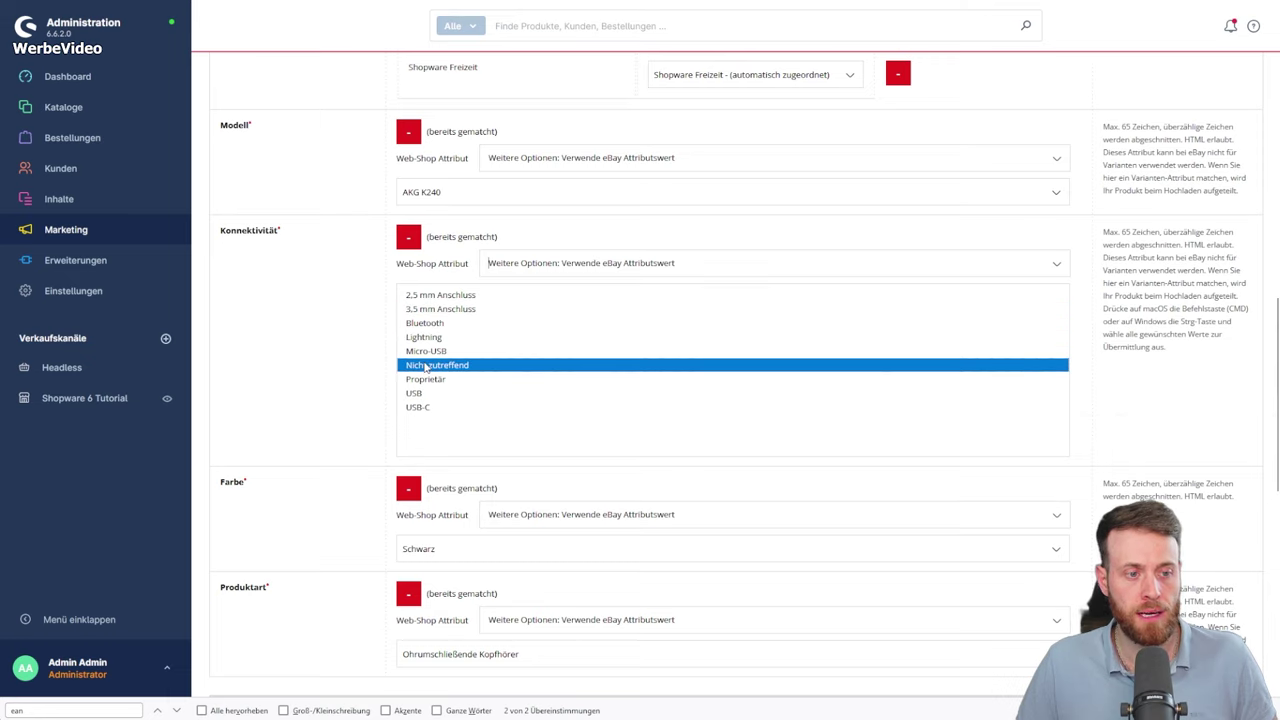
pyautogui.click(436, 339)
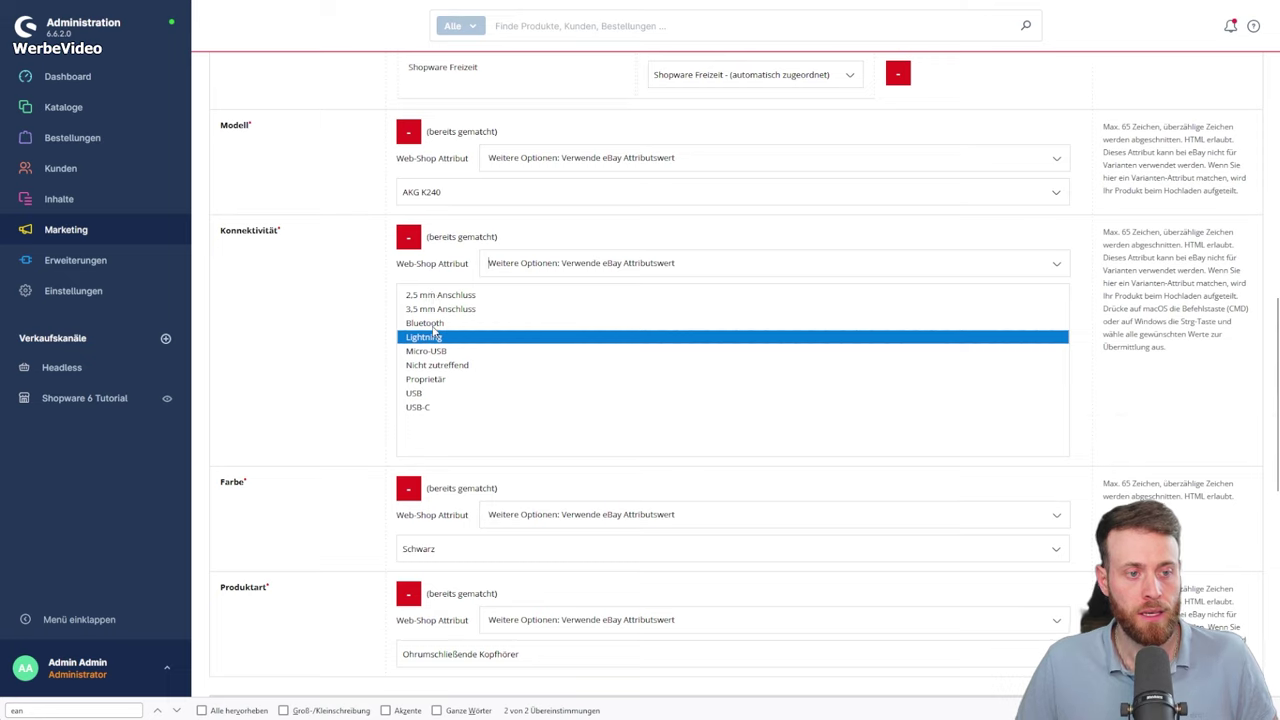
# Select 3,5 mm Anschluss and USB together as the Konnektivität values, leaving Bluetooth and Nicht zutreffend deselected.
pyautogui.click(447, 312)
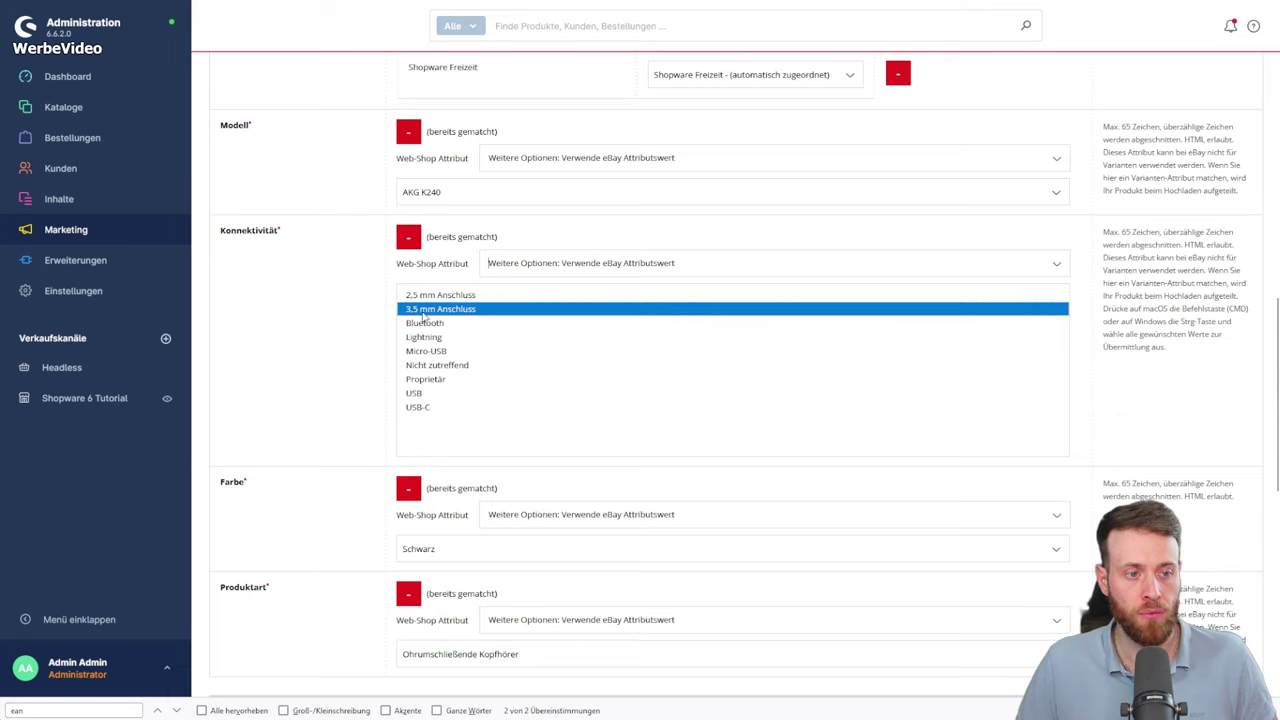
pyautogui.keyDown('ctrl'); pyautogui.click(416, 395); pyautogui.keyUp('ctrl')
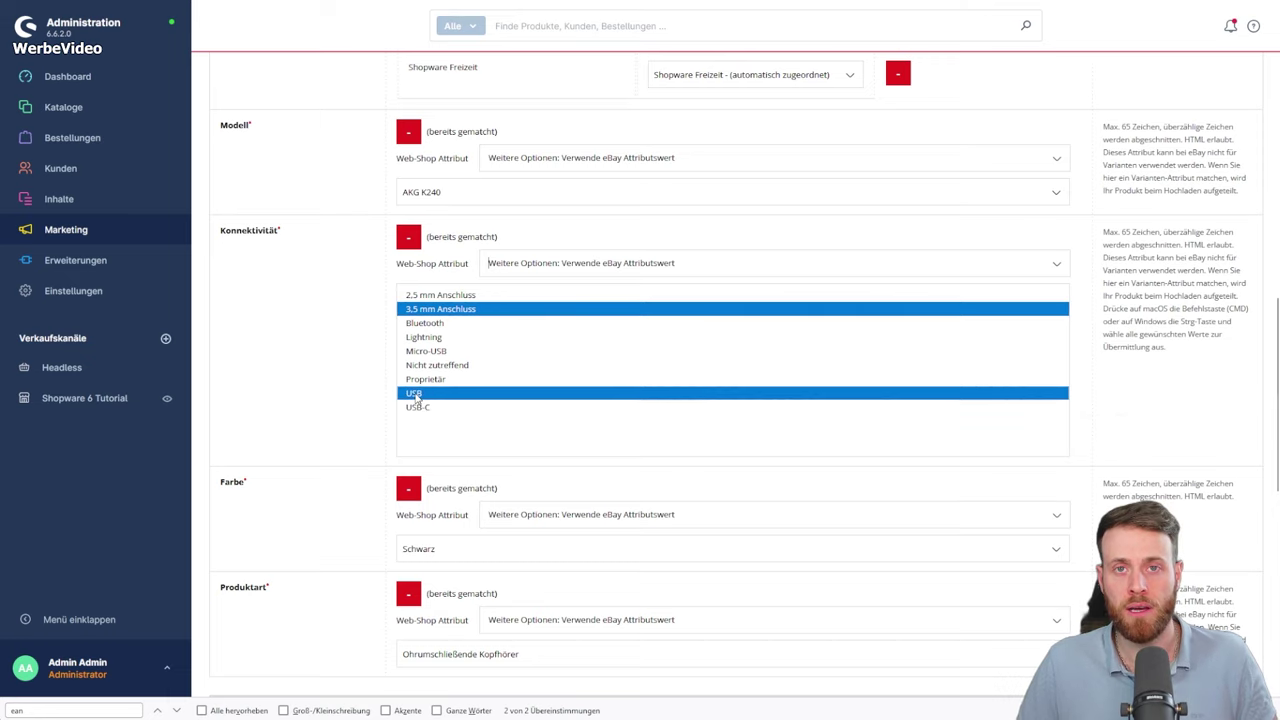
pyautogui.keyDown('ctrl'); pyautogui.click(432, 365); pyautogui.keyUp('ctrl')
pyautogui.keyDown('ctrl'); pyautogui.click(425, 325); pyautogui.keyUp('ctrl')
pyautogui.keyDown('ctrl'); pyautogui.click(425, 325); pyautogui.keyUp('ctrl')
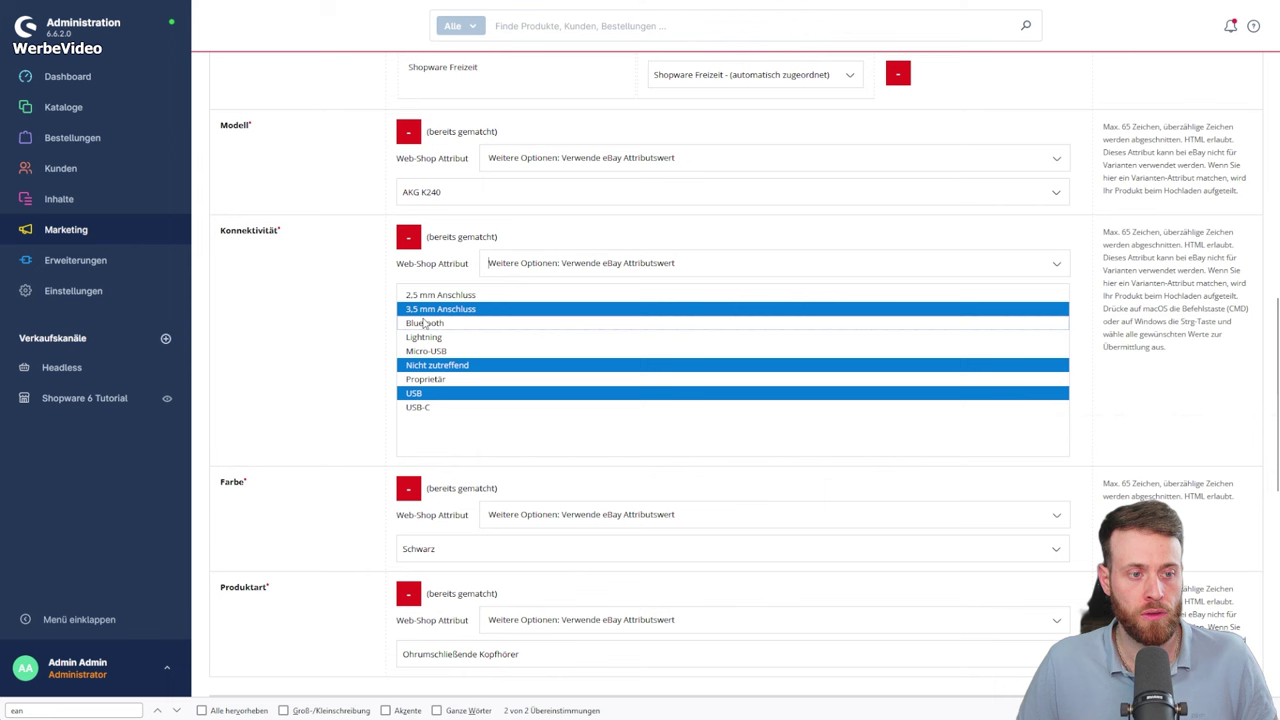
pyautogui.keyDown('ctrl'); pyautogui.click(432, 366); pyautogui.keyUp('ctrl')
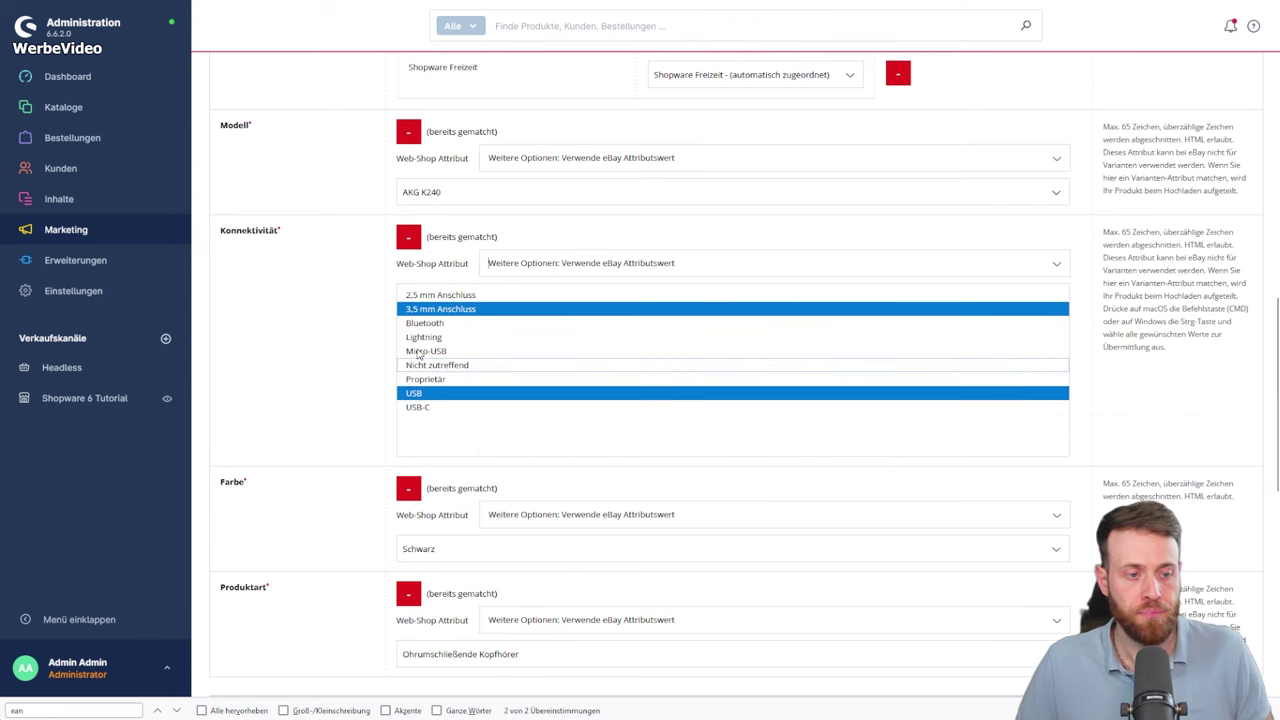
# Review the matching of the remaining mandatory attributes Farbe and Produktart and of the optional attributes Herstellernummer and EAN.
pyautogui.scroll(-1, 400, 408)
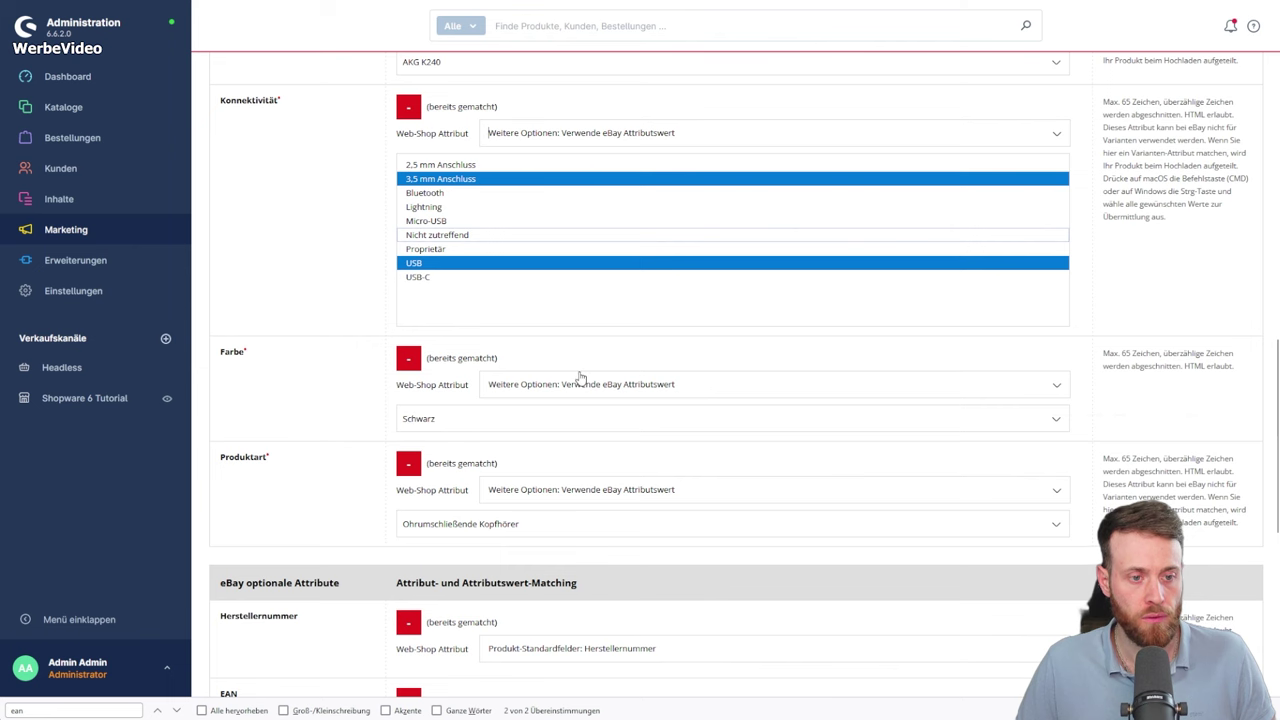
pyautogui.scroll(-1, 580, 372)
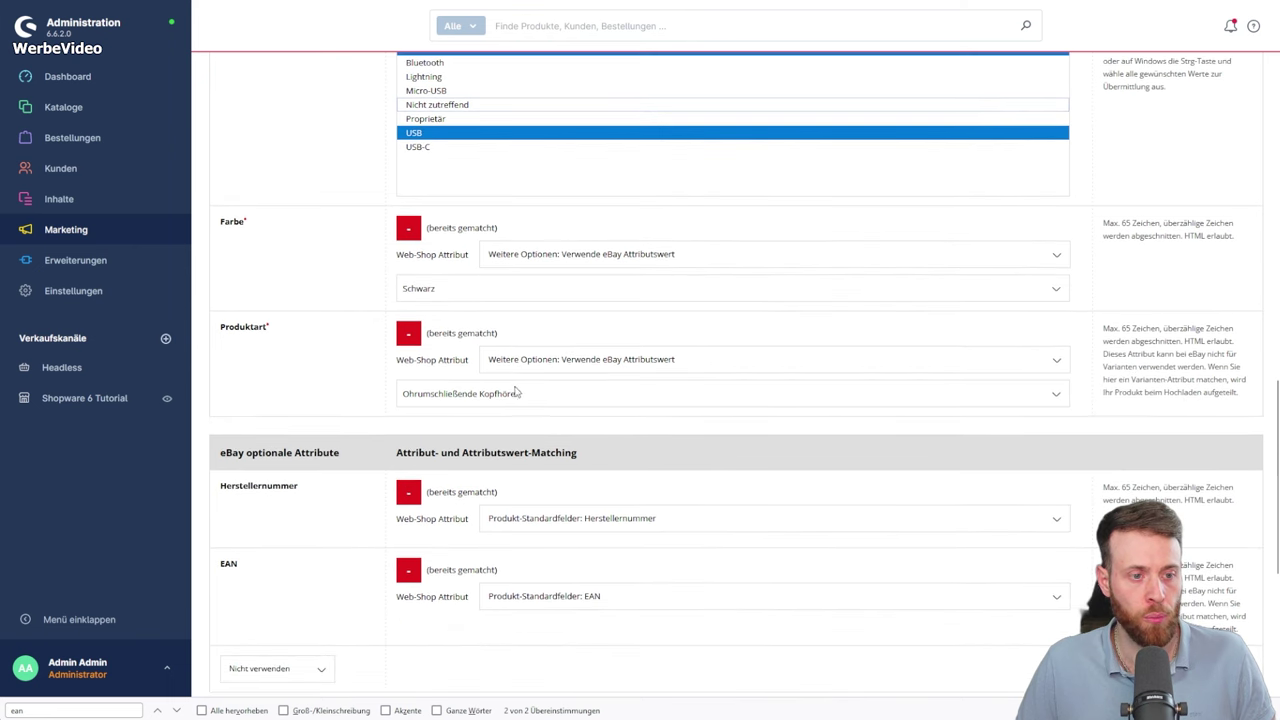
pyautogui.click(267, 330)
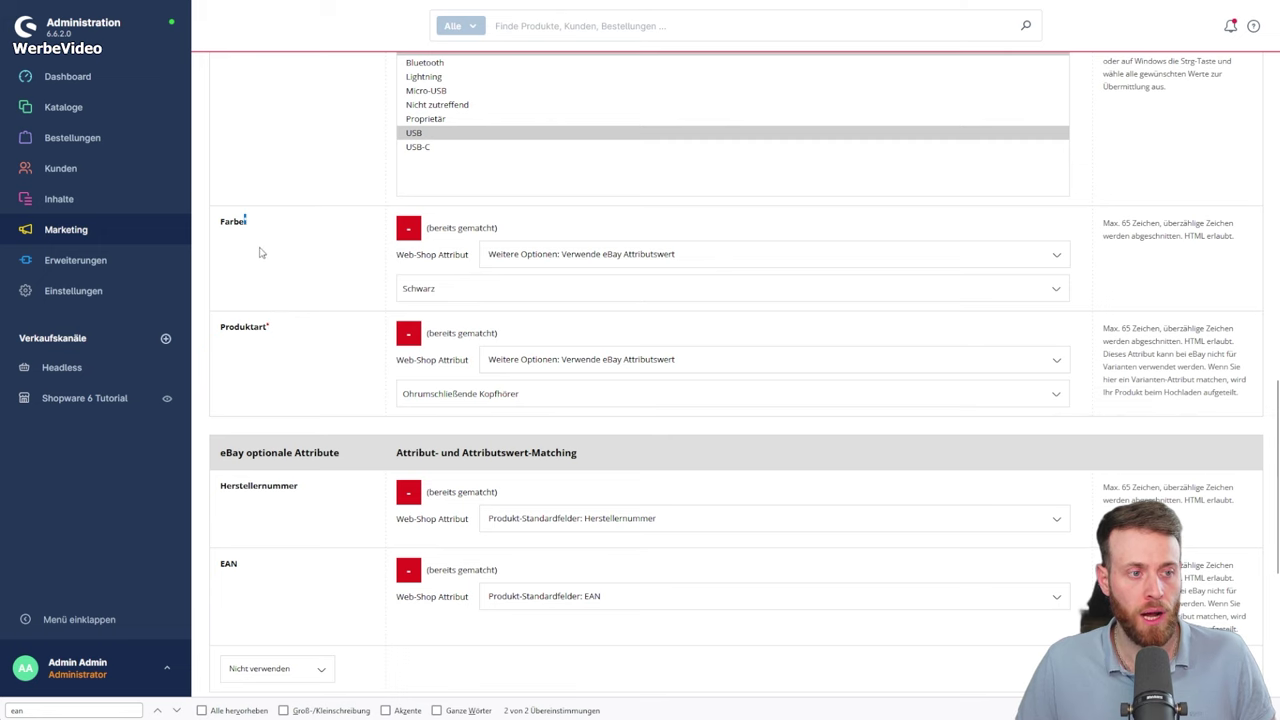
pyautogui.scroll(3, 260, 255)
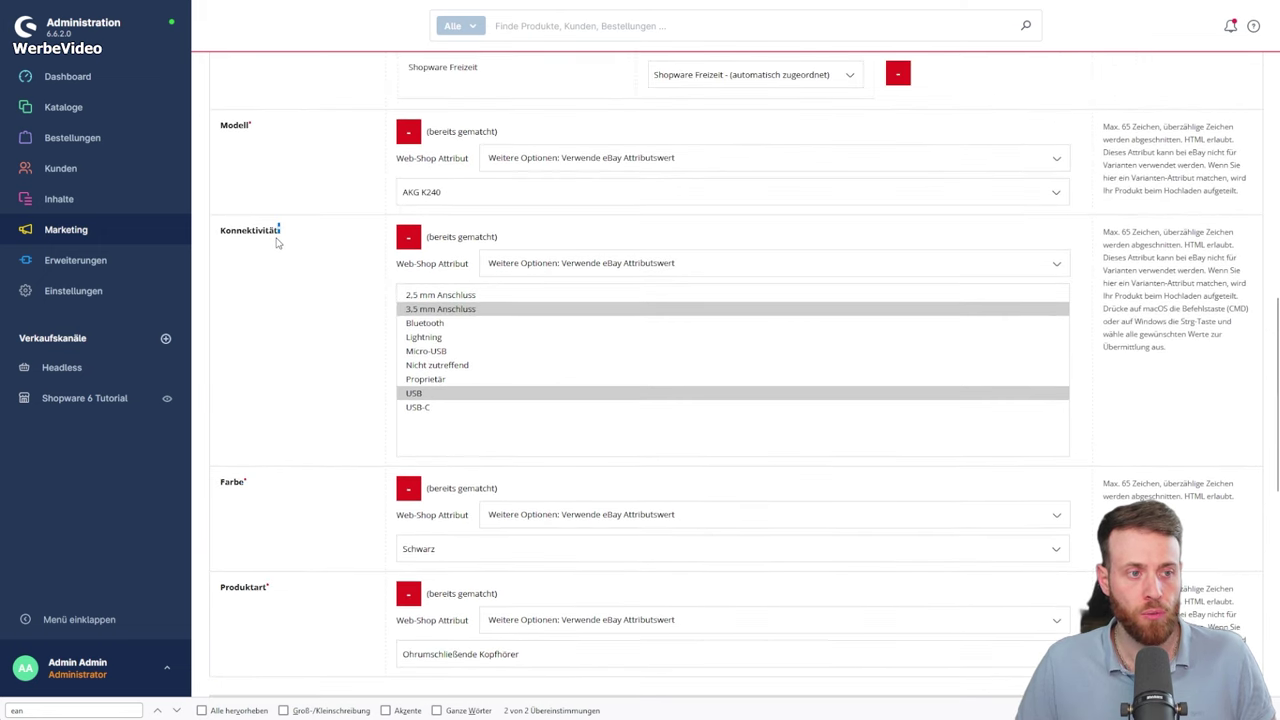
pyautogui.scroll(4, 283, 303)
pyautogui.scroll(-8, 283, 314)
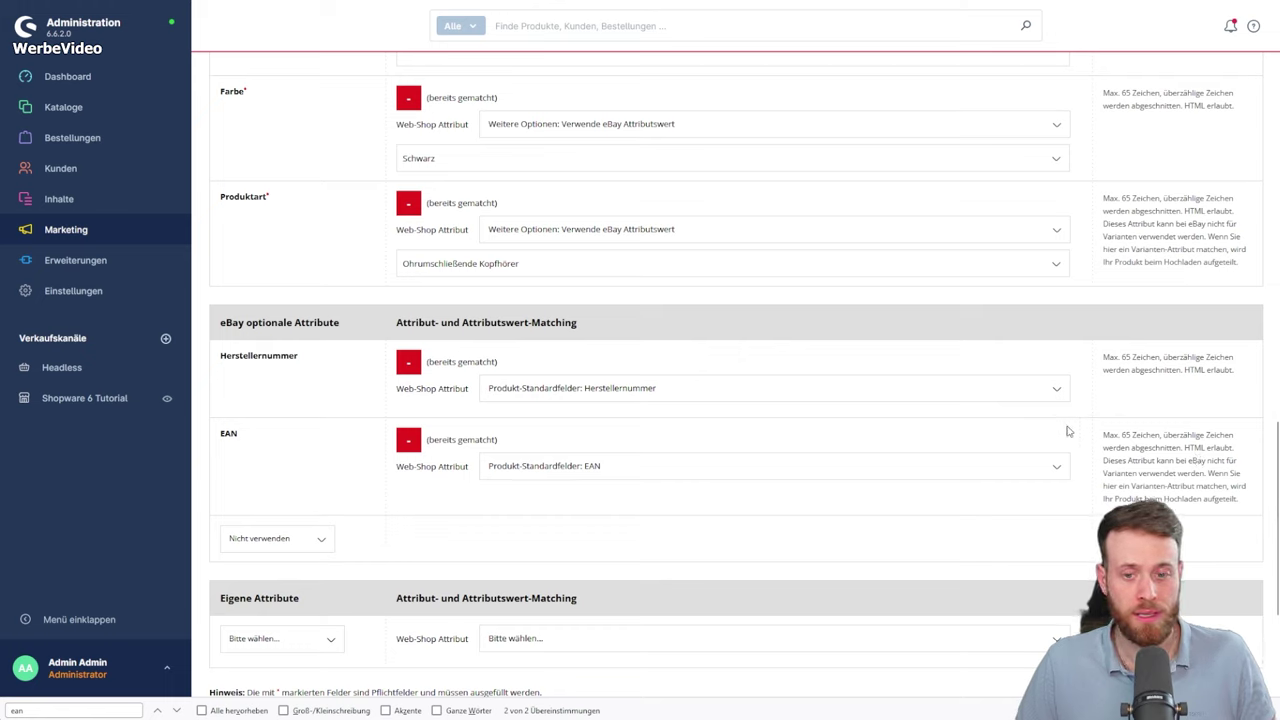
pyautogui.scroll(-3, 415, 387)
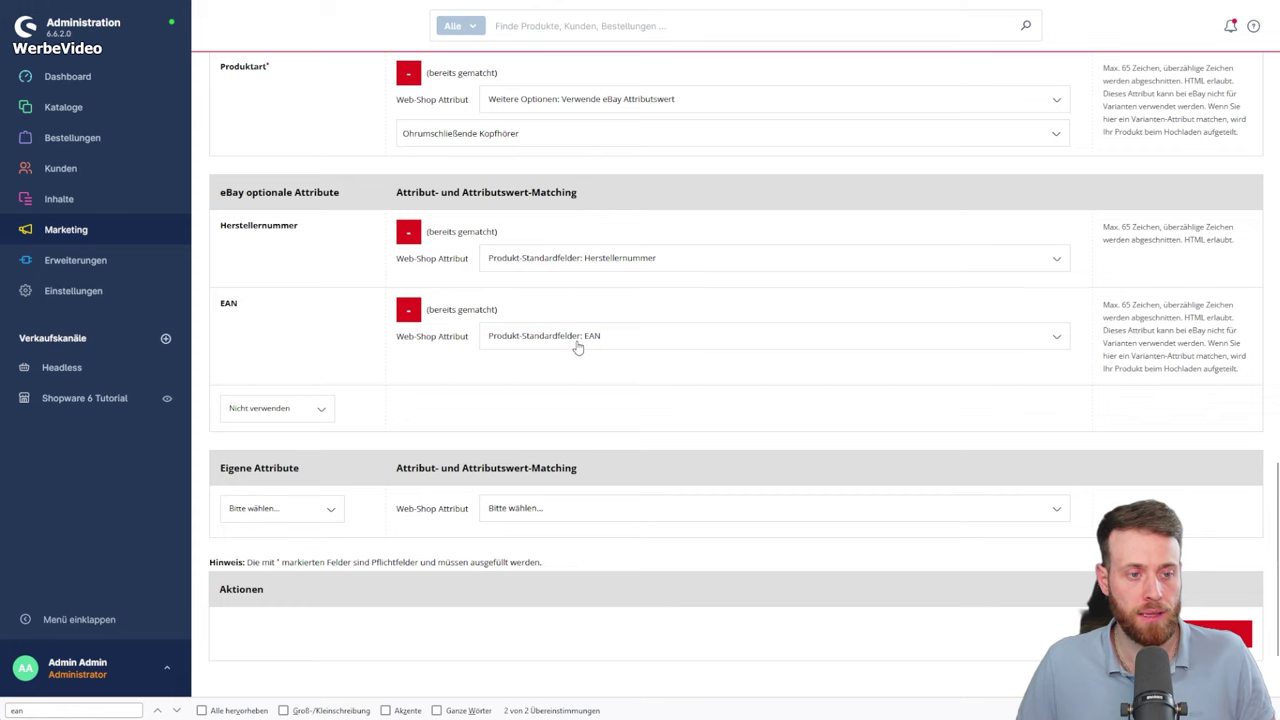
pyautogui.scroll(1, 577, 347)
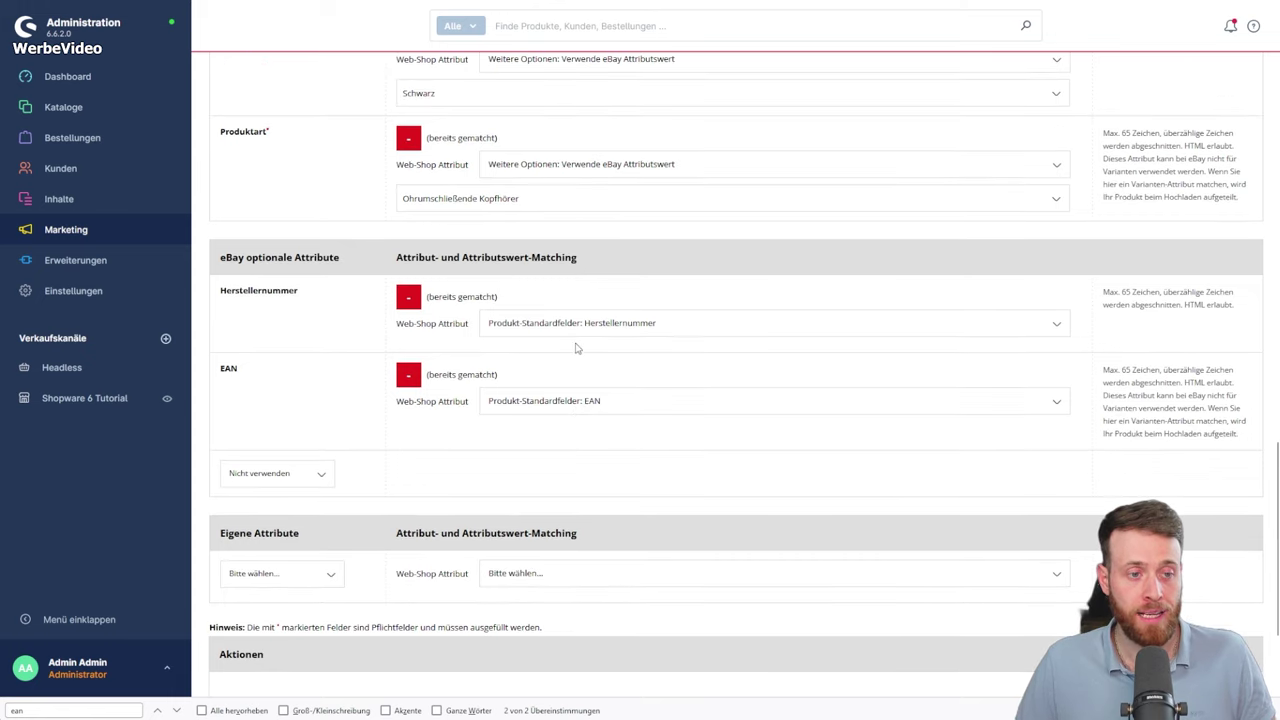
pyautogui.scroll(10, 578, 351)
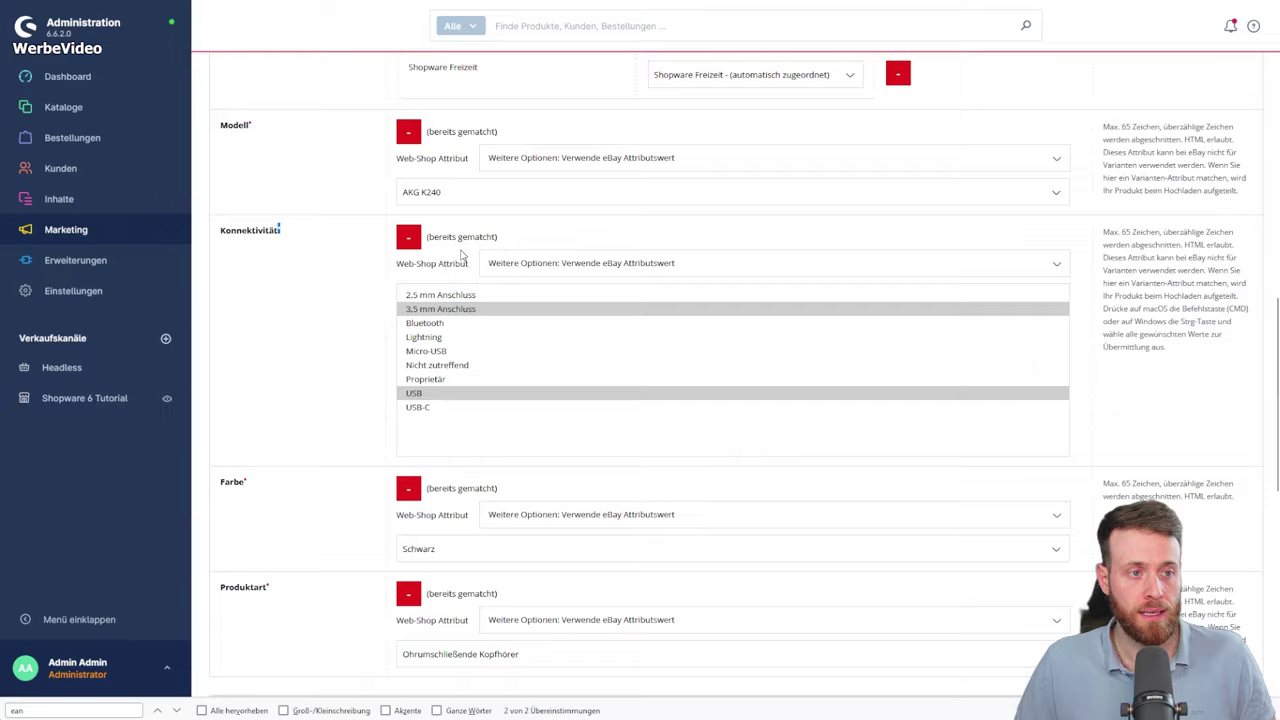
pyautogui.scroll(1, 328, 195)
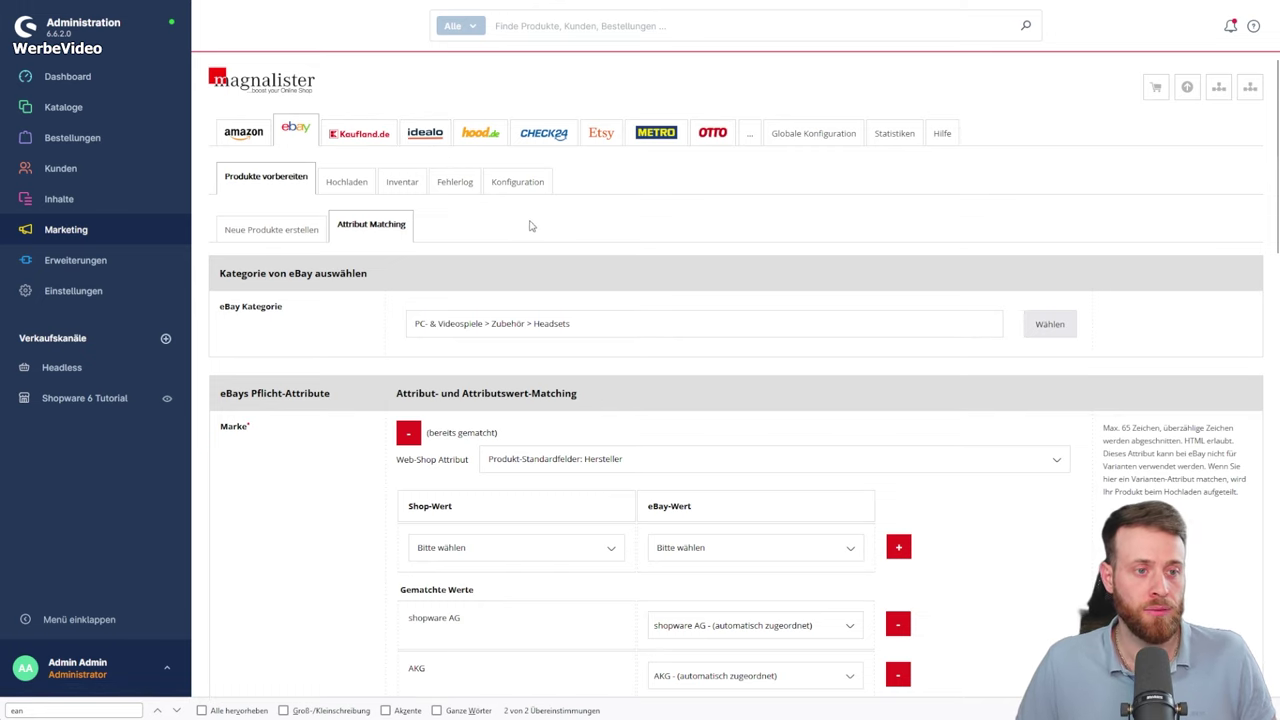
# Review the matched mandatory attributes and check the web shop fields assigned to Herstellernummer and EAN.
pyautogui.scroll(-5, 531, 226)
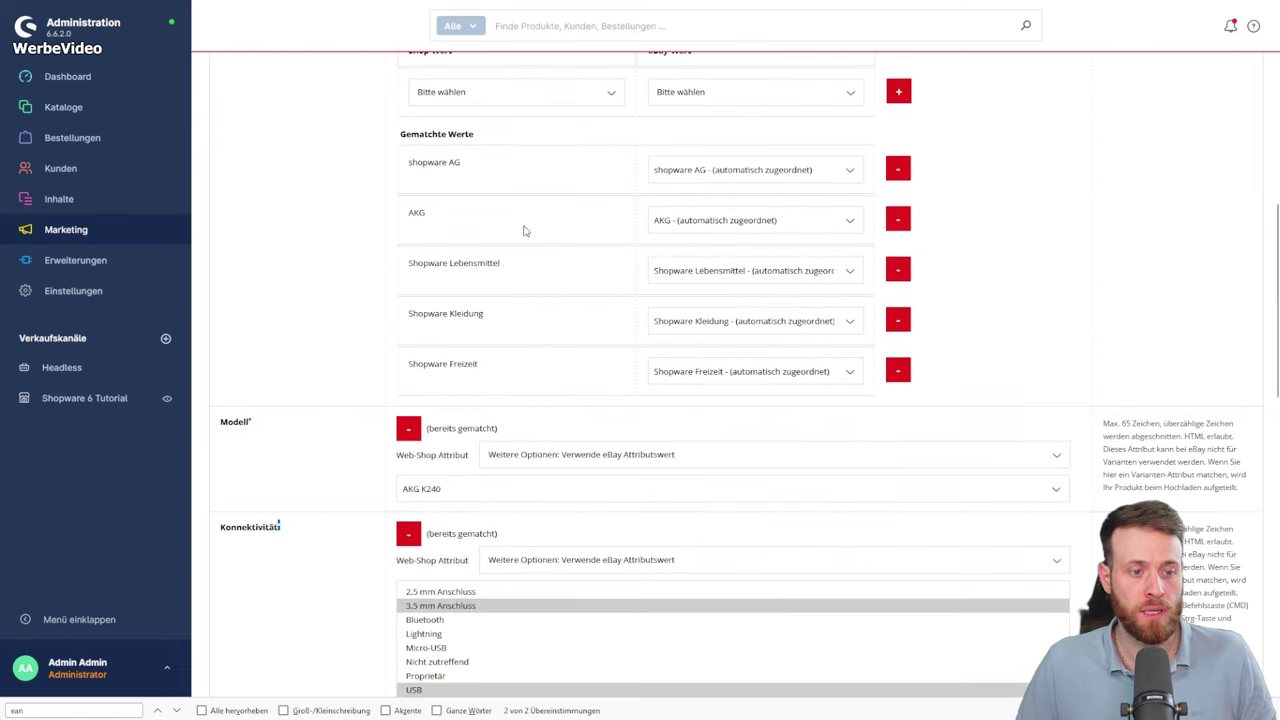
pyautogui.scroll(-5, 524, 231)
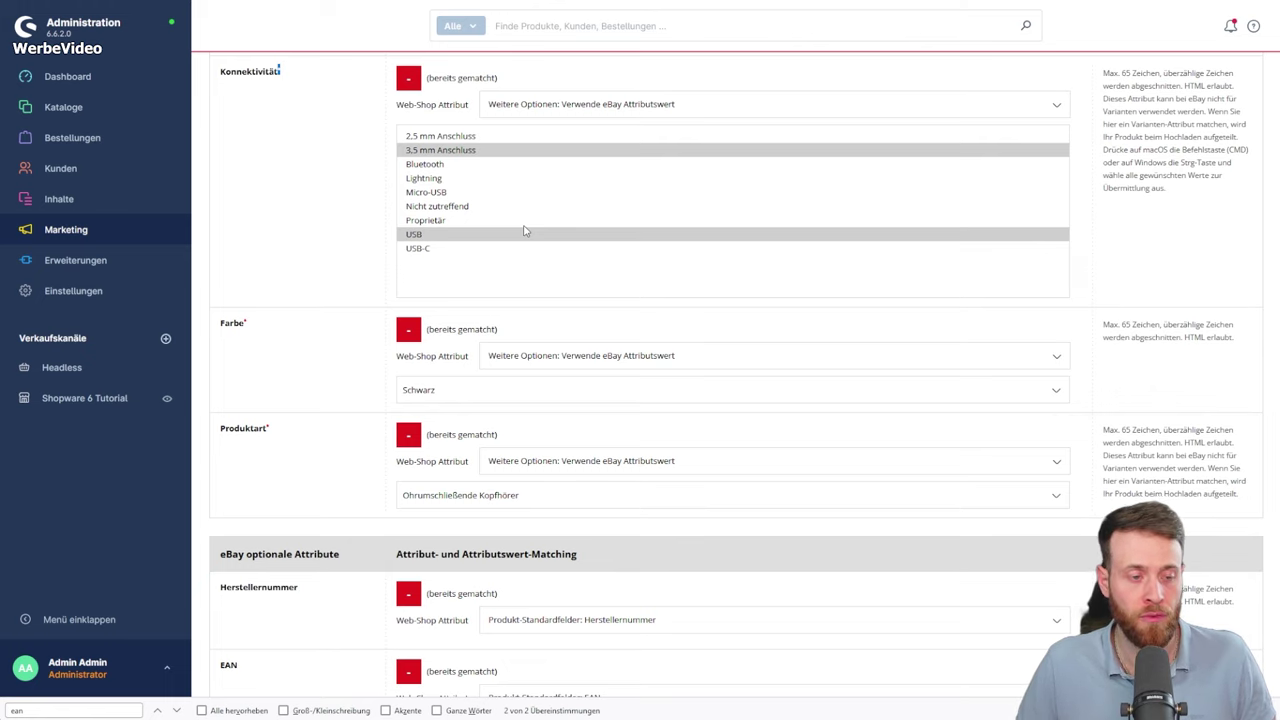
pyautogui.scroll(-4, 524, 231)
pyautogui.scroll(-1, 524, 237)
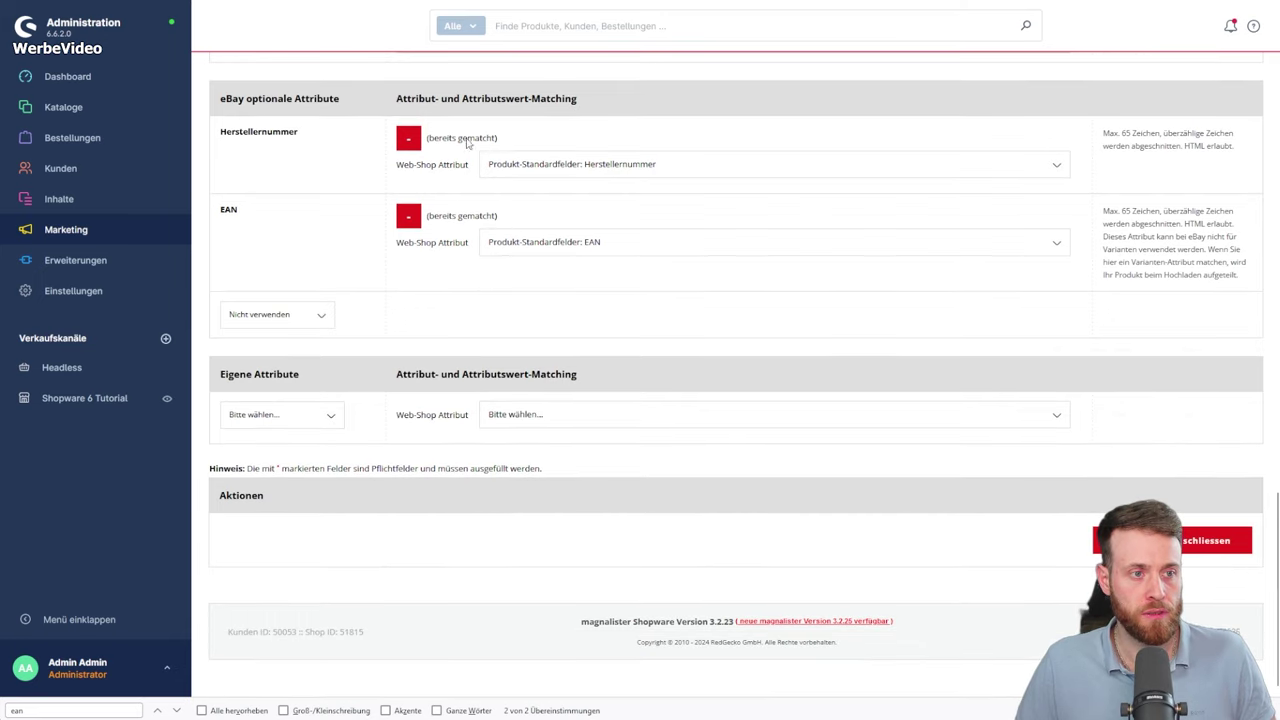
pyautogui.click(578, 173)
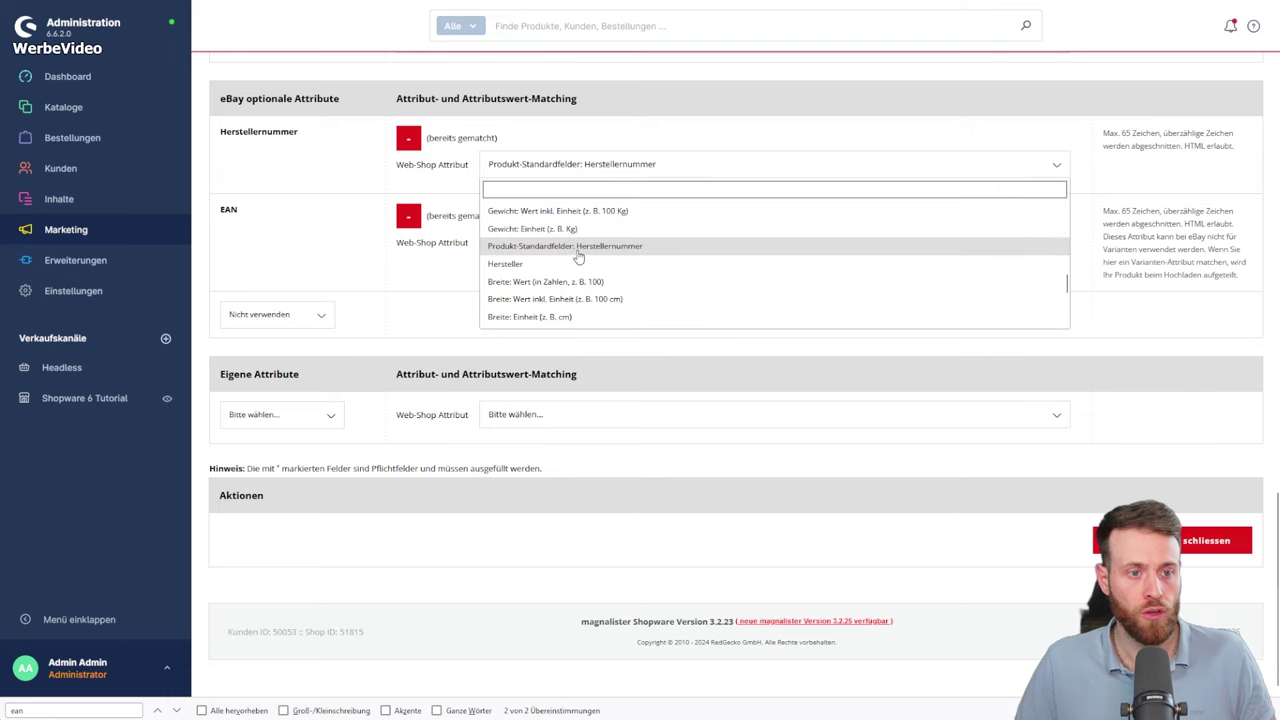
pyautogui.click(416, 279)
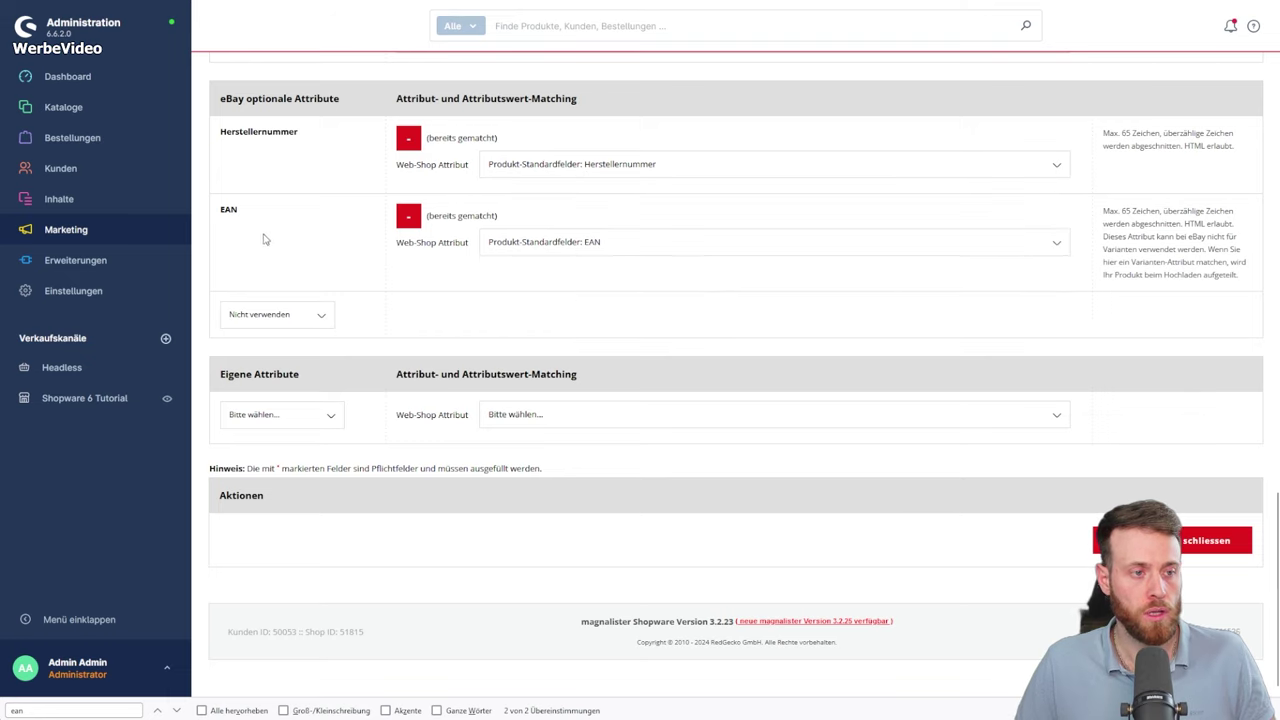
pyautogui.click(592, 246)
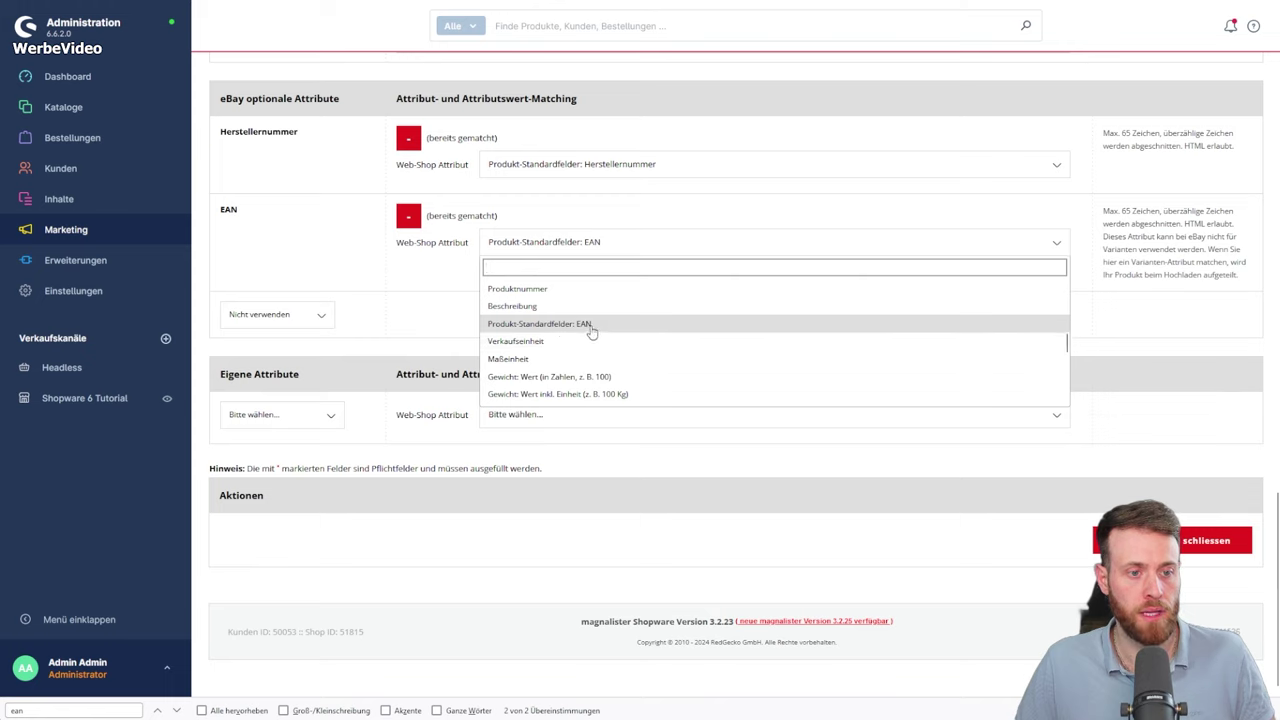
pyautogui.click(415, 314)
# Browse the additional optional eBay attributes on offer, such as Herstellungsjahr, Kabellänge and Maßeinheit, leaving the selection at Nicht verwenden.
pyautogui.click(304, 322)
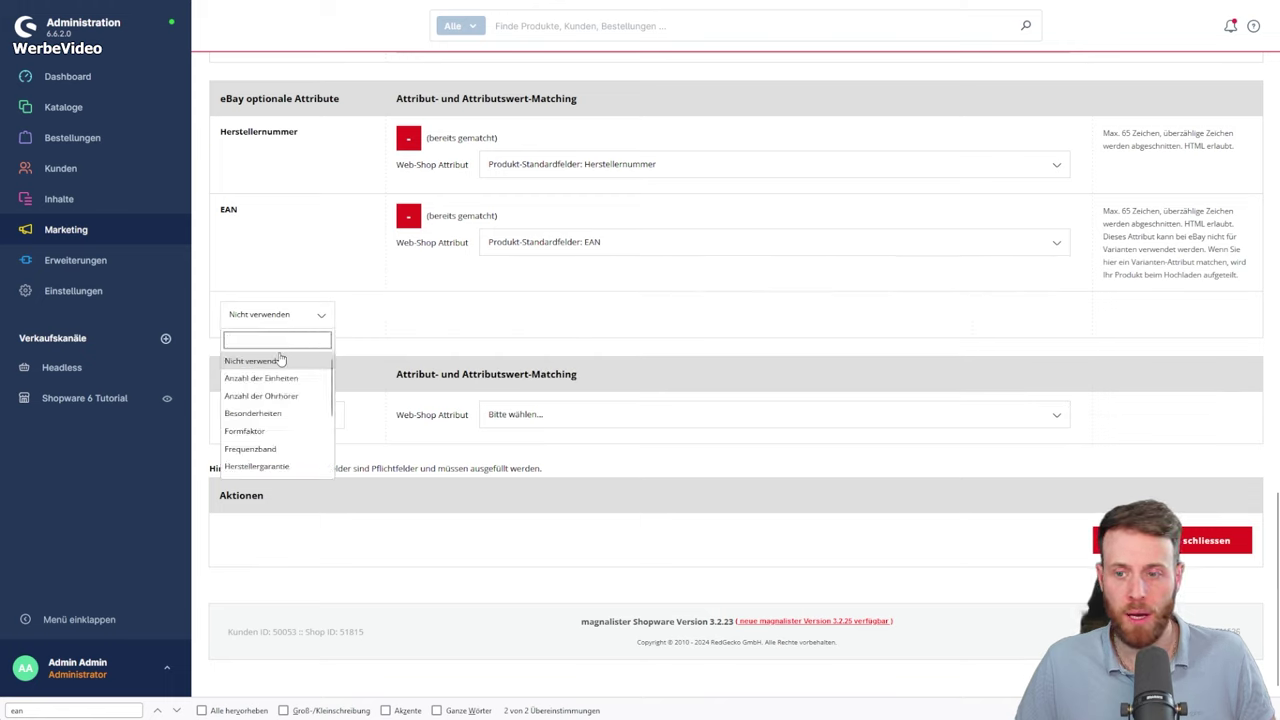
pyautogui.scroll(-3, 270, 385)
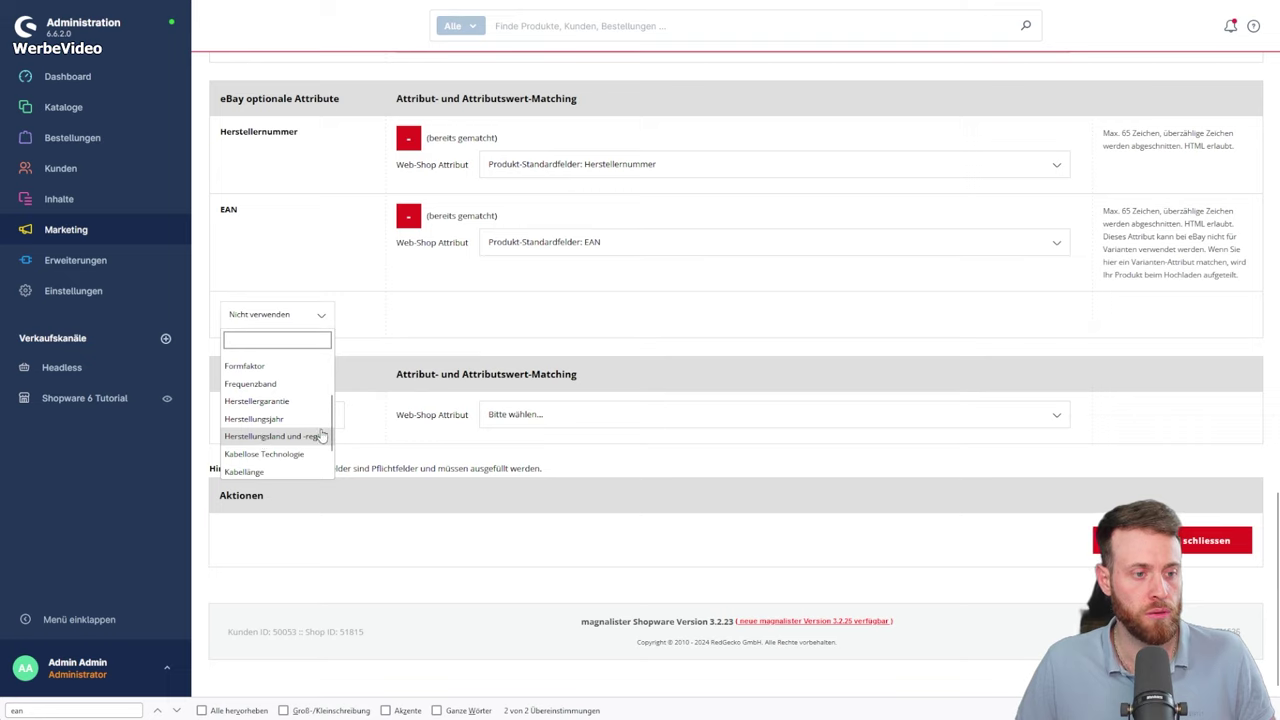
pyautogui.scroll(-1, 290, 450)
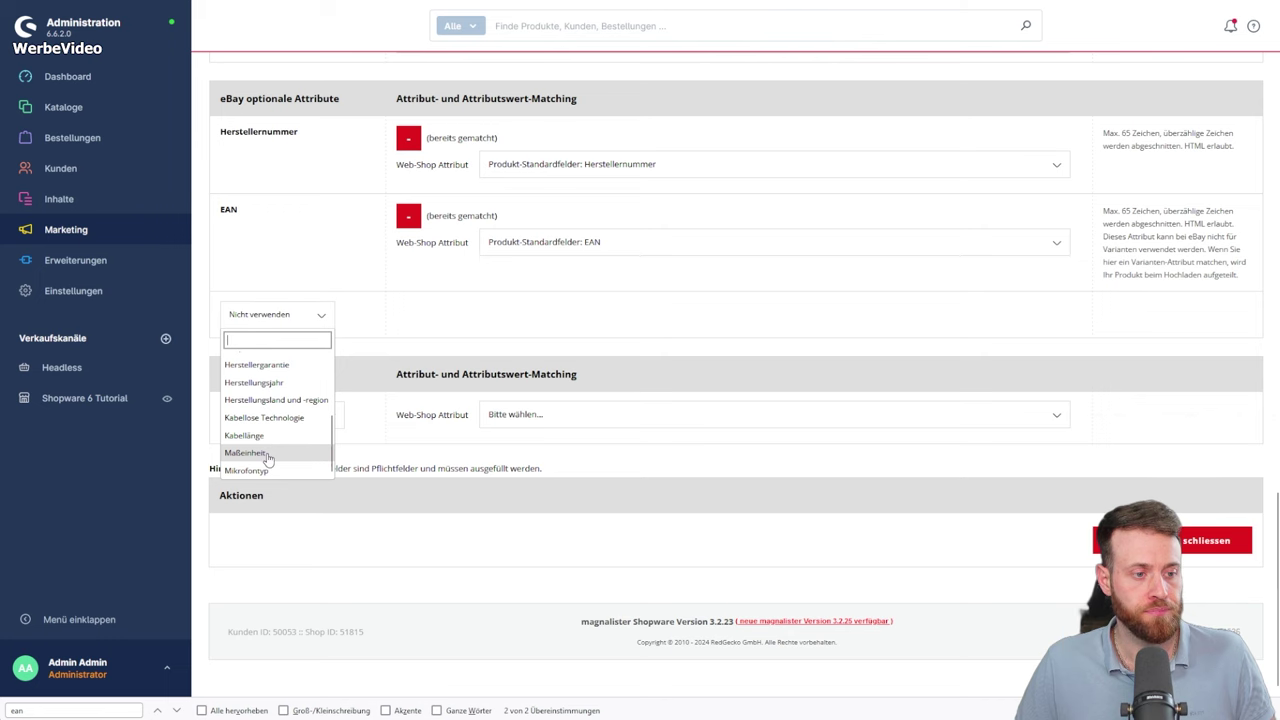
pyautogui.scroll(-1, 275, 450)
pyautogui.click(410, 288)
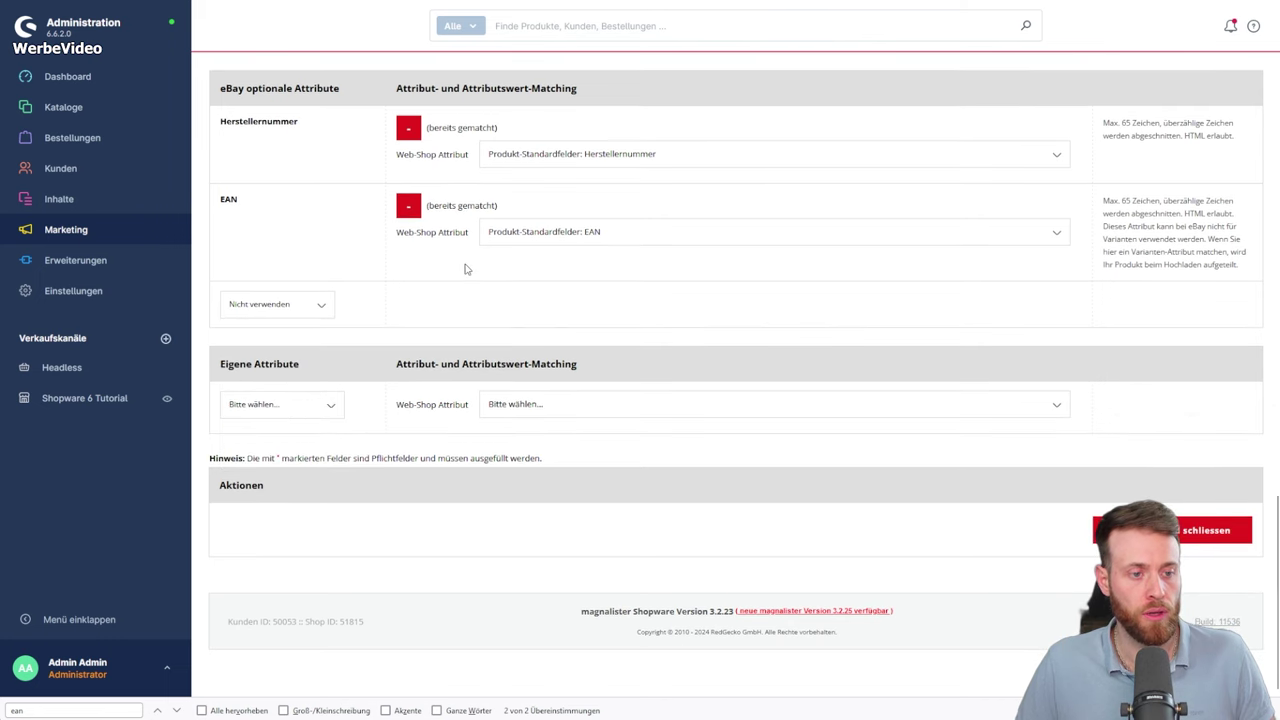
pyautogui.click(325, 314)
pyautogui.scroll(-2, 300, 420)
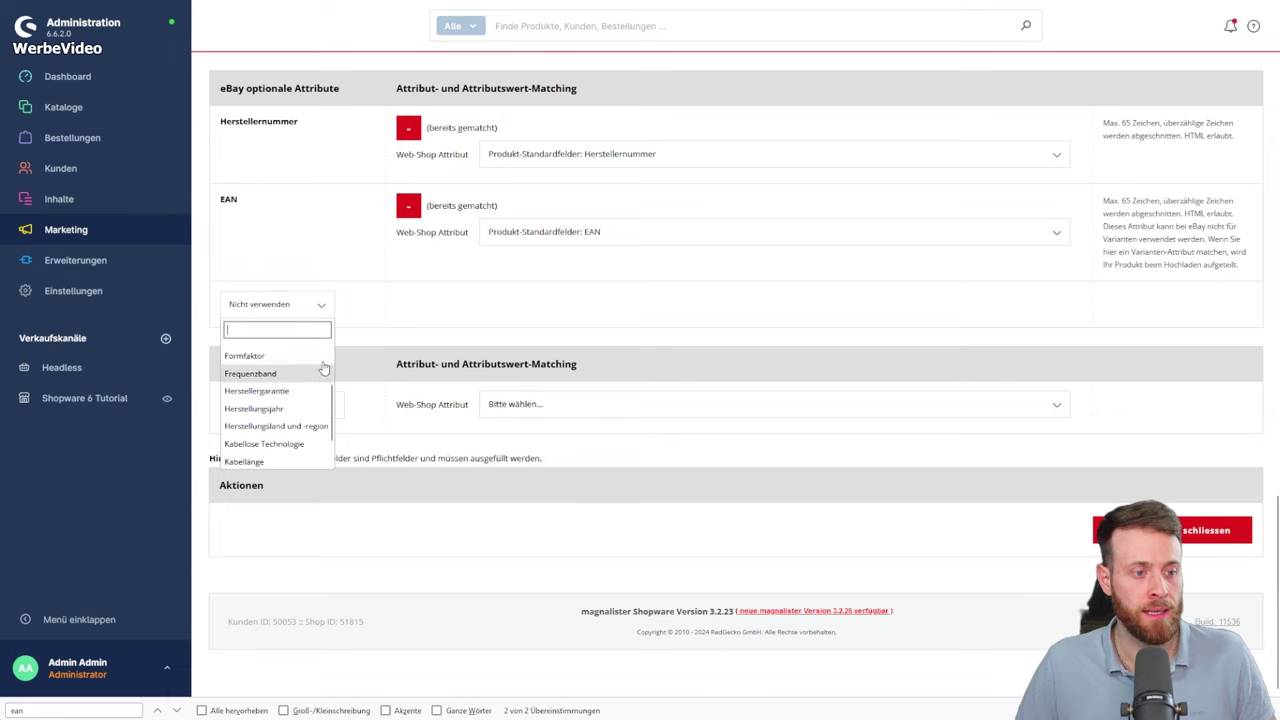
pyautogui.click(361, 327)
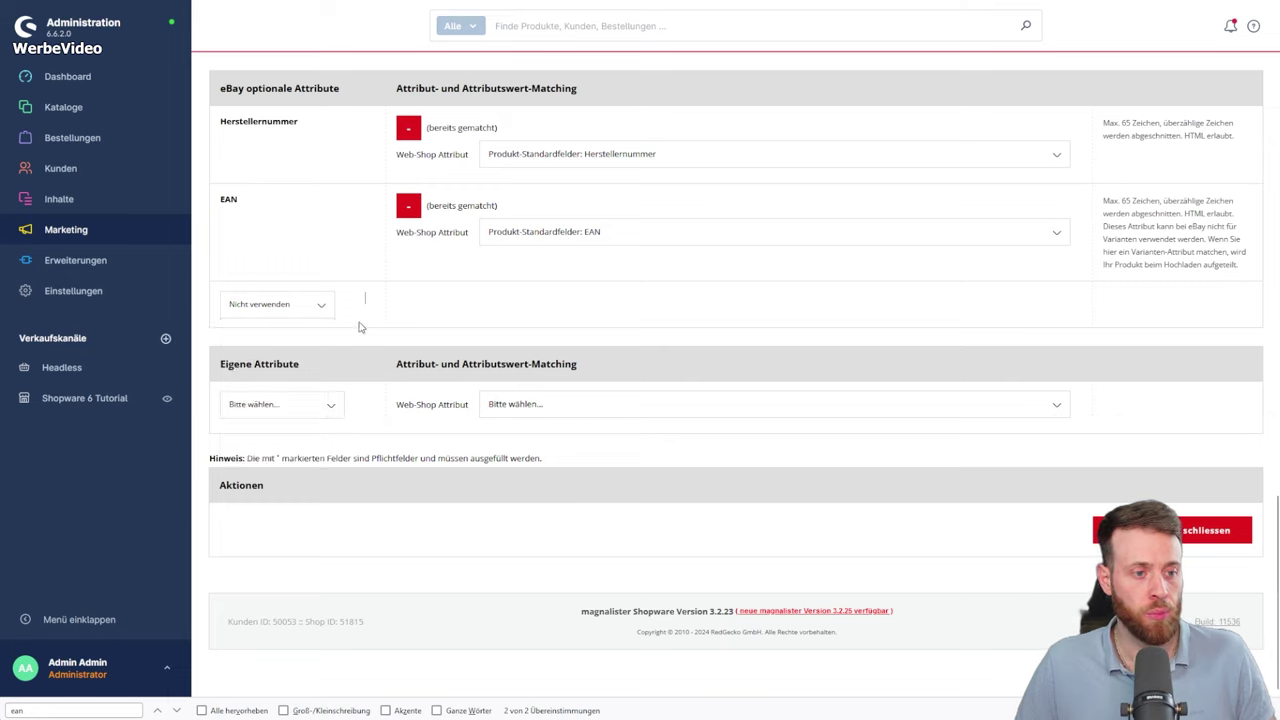
# Browse the shop fields available for Eigene Attribute without choosing one.
pyautogui.click(331, 410)
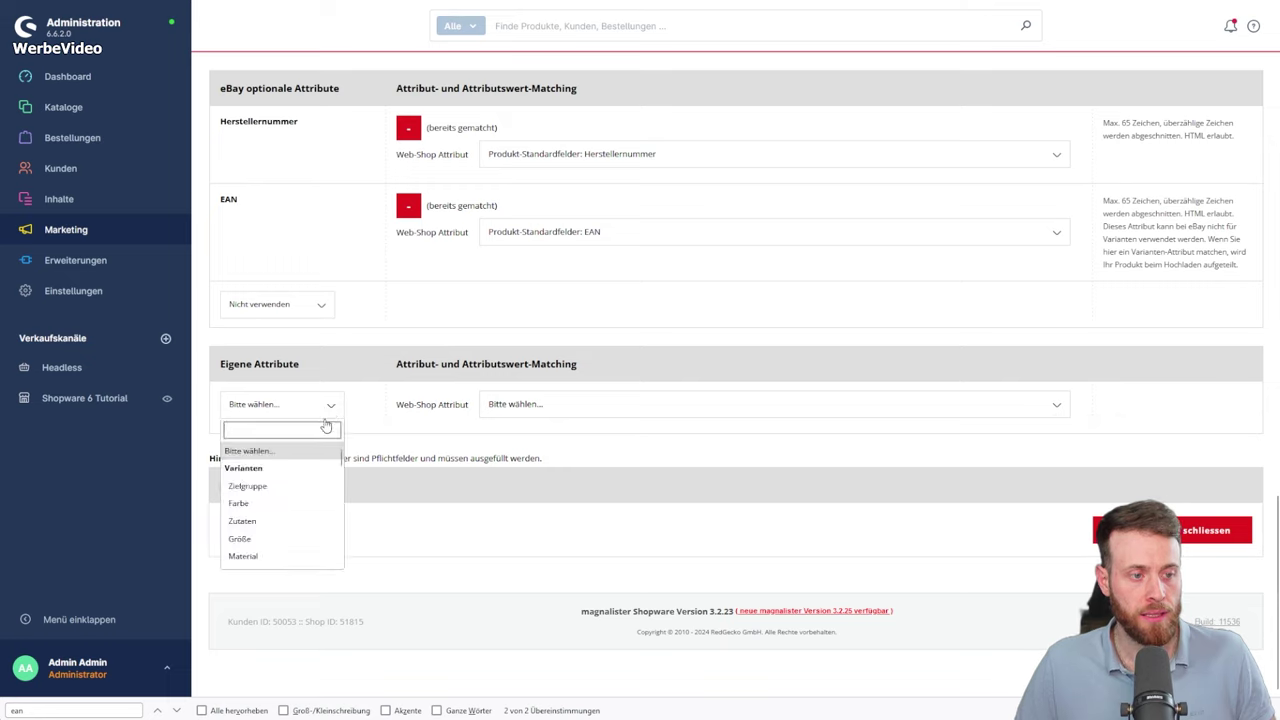
pyautogui.scroll(-3, 305, 495)
pyautogui.scroll(-3, 302, 510)
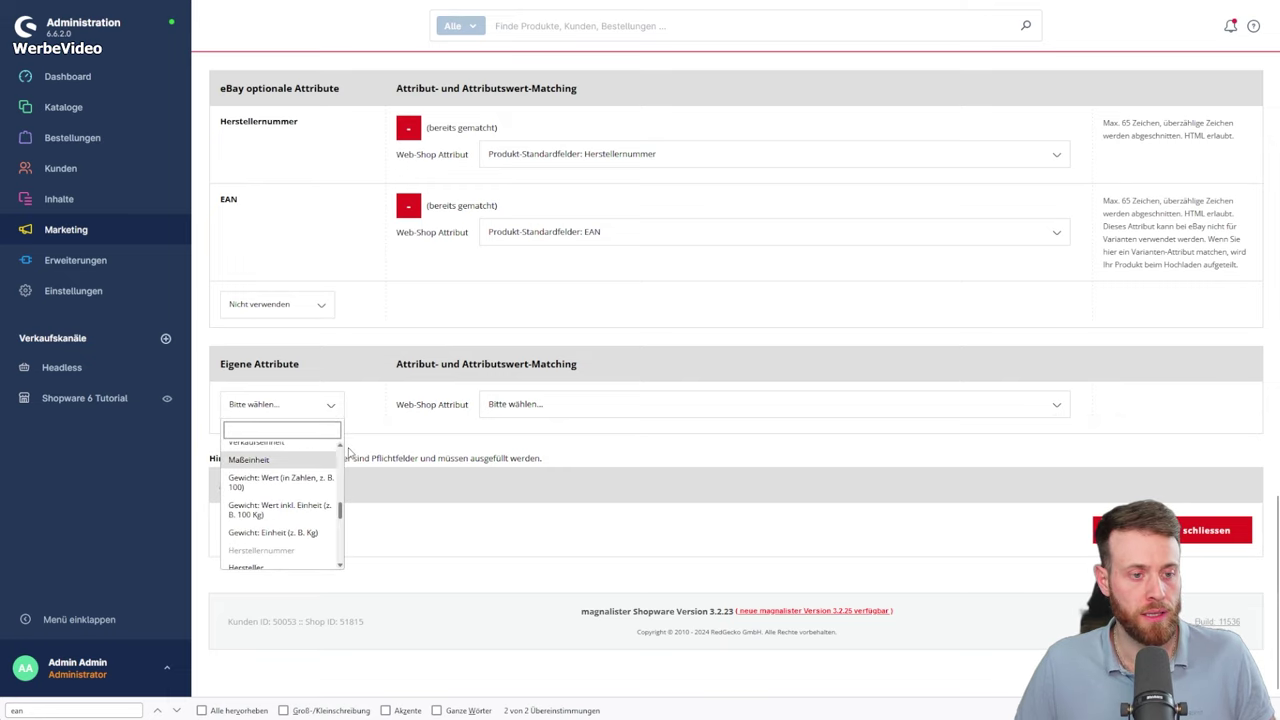
pyautogui.click(368, 428)
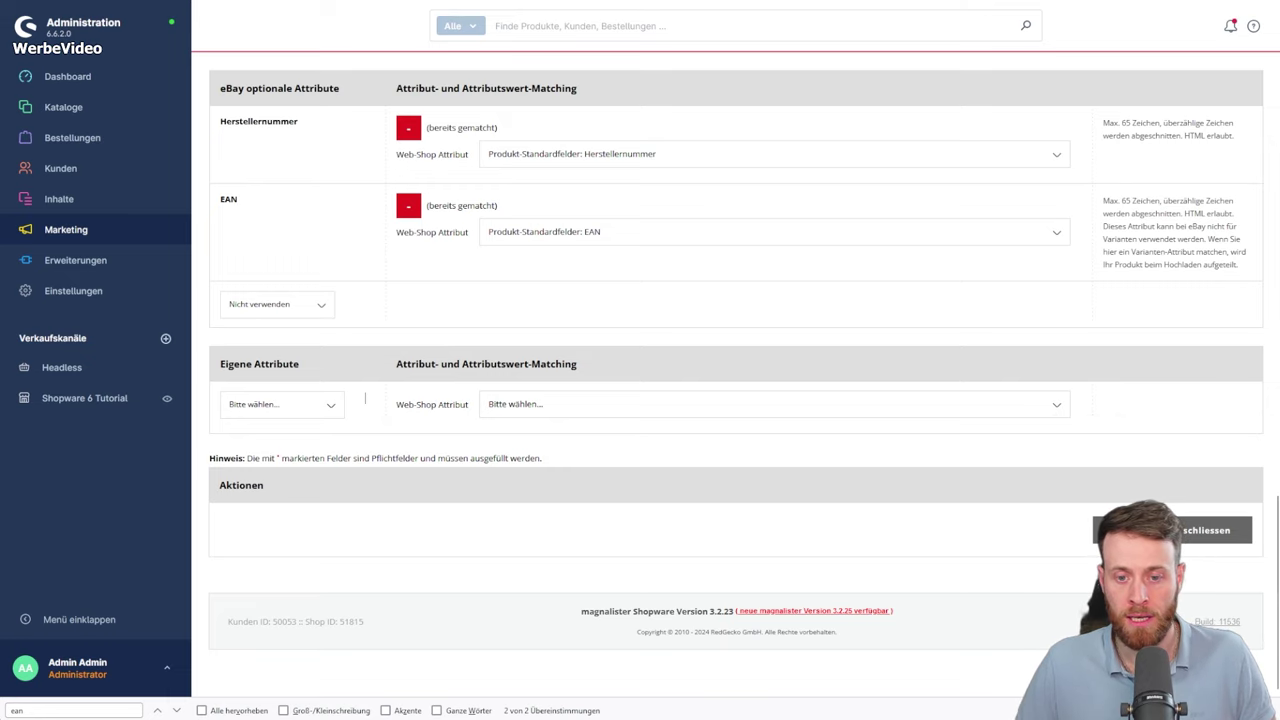
# Save and close the attribute matching, and start preparing the AKG K 240 Musik Kopfhörer PC Gaming Headset under Neue Produkte erstellen.
pyautogui.click(1215, 530)
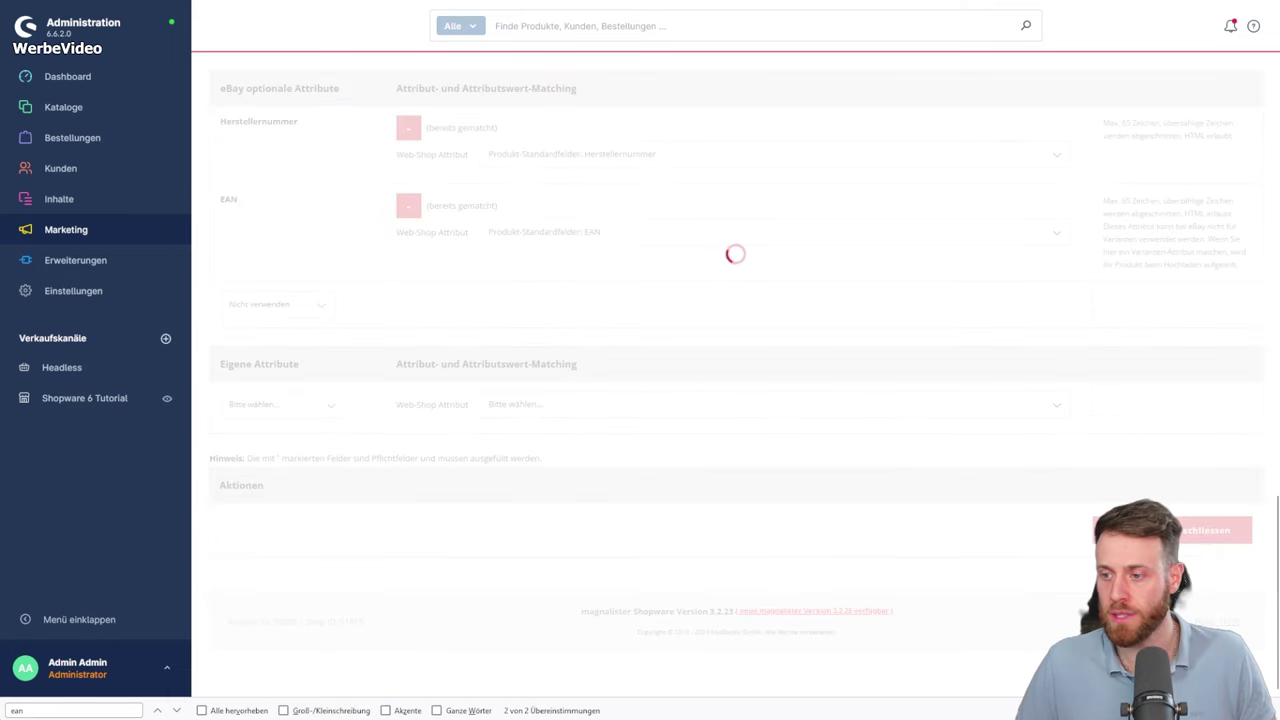
pyautogui.click(272, 326)
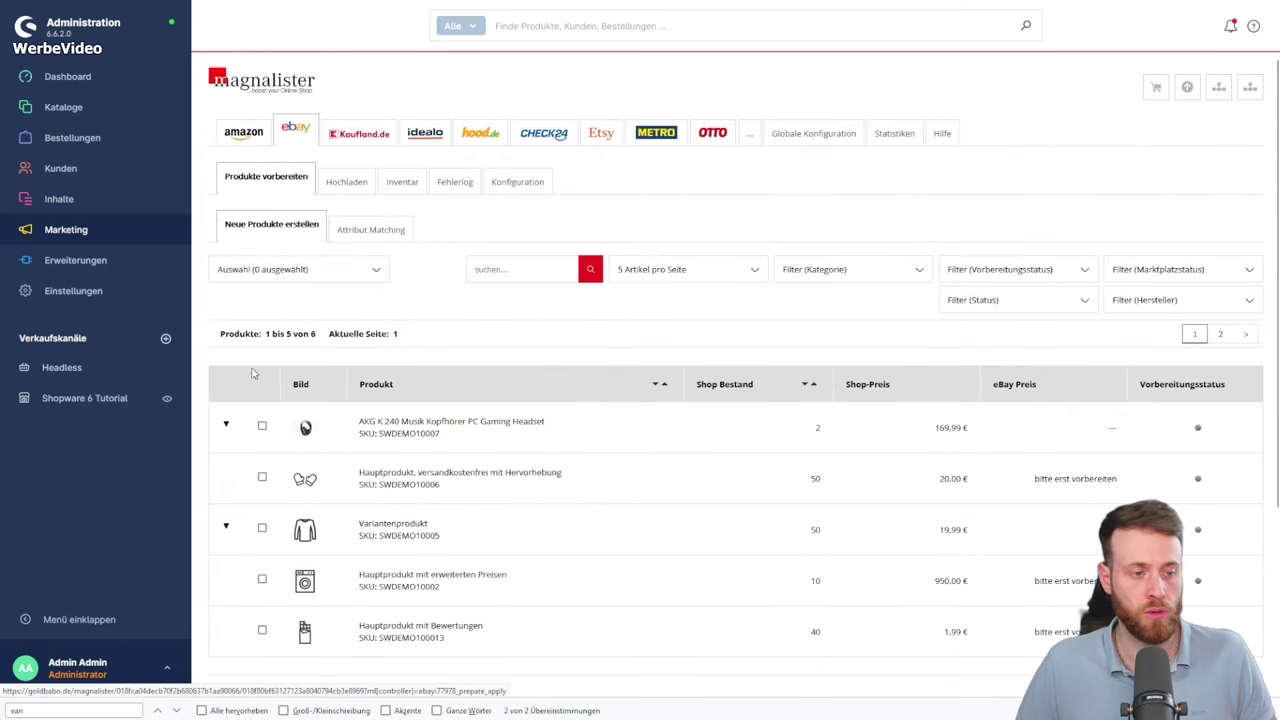
pyautogui.click(262, 427)
pyautogui.scroll(-3, 613, 440)
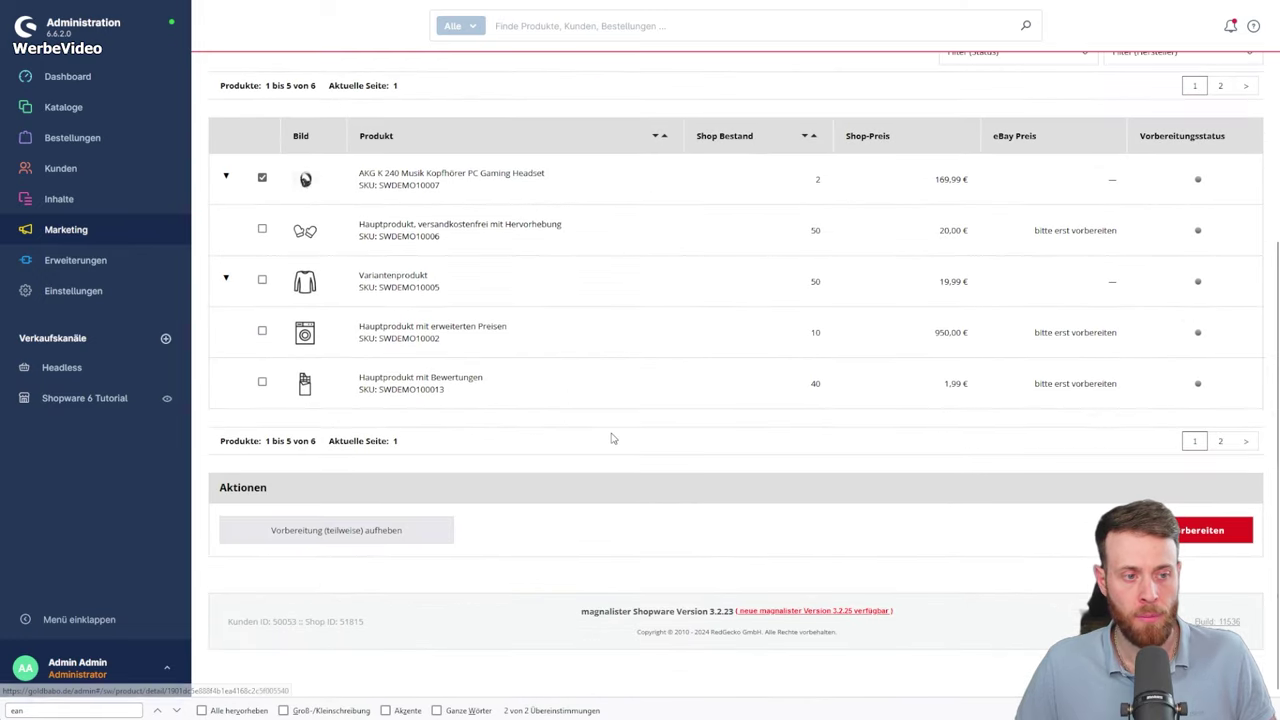
pyautogui.click(262, 178)
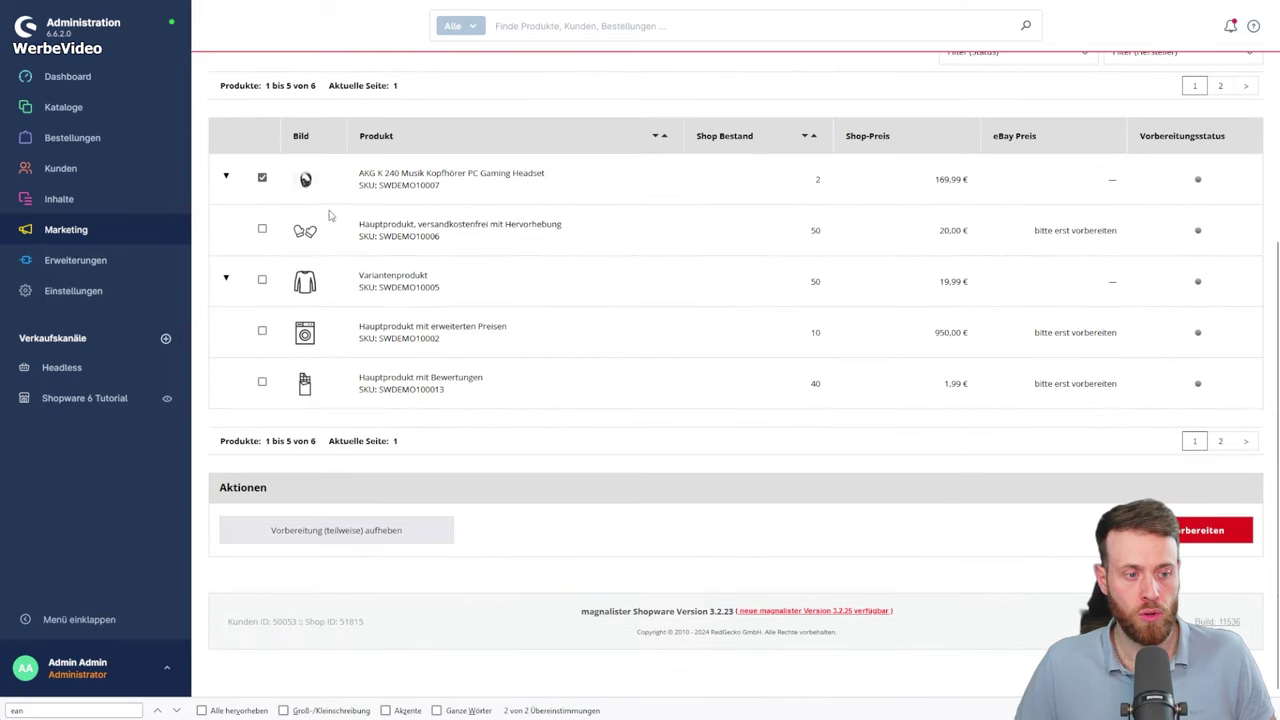
pyautogui.click(1197, 532)
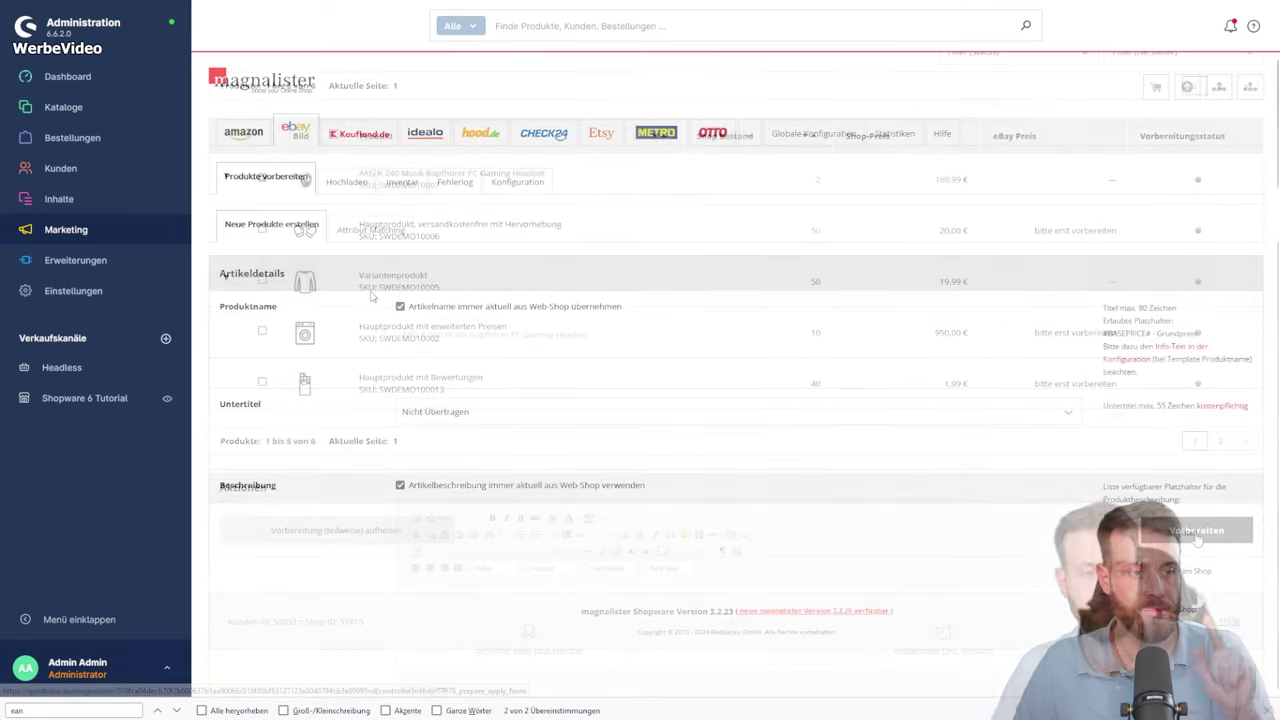
# Read the Produktname notes in the article details on the maximum title length and allowed placeholders.
pyautogui.scroll(-4, 371, 296)
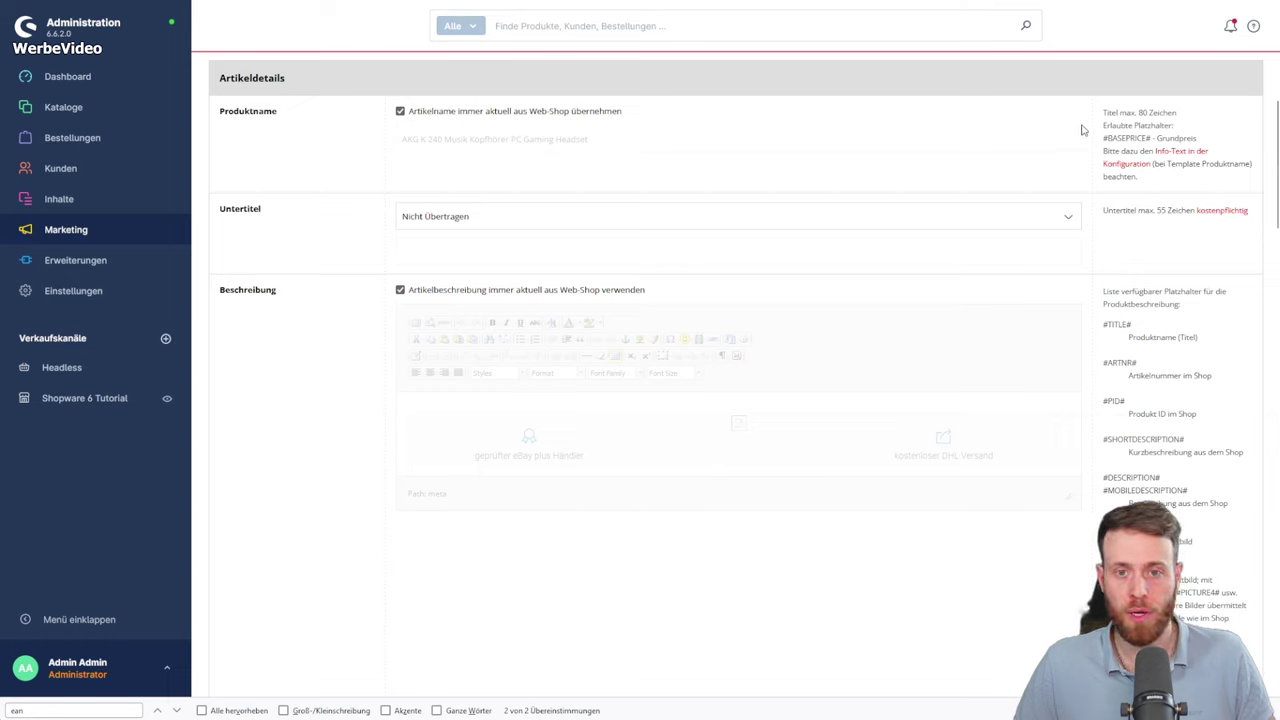
pyautogui.moveTo(1154, 112); pyautogui.dragTo(1106, 113)
pyautogui.click(1174, 113)
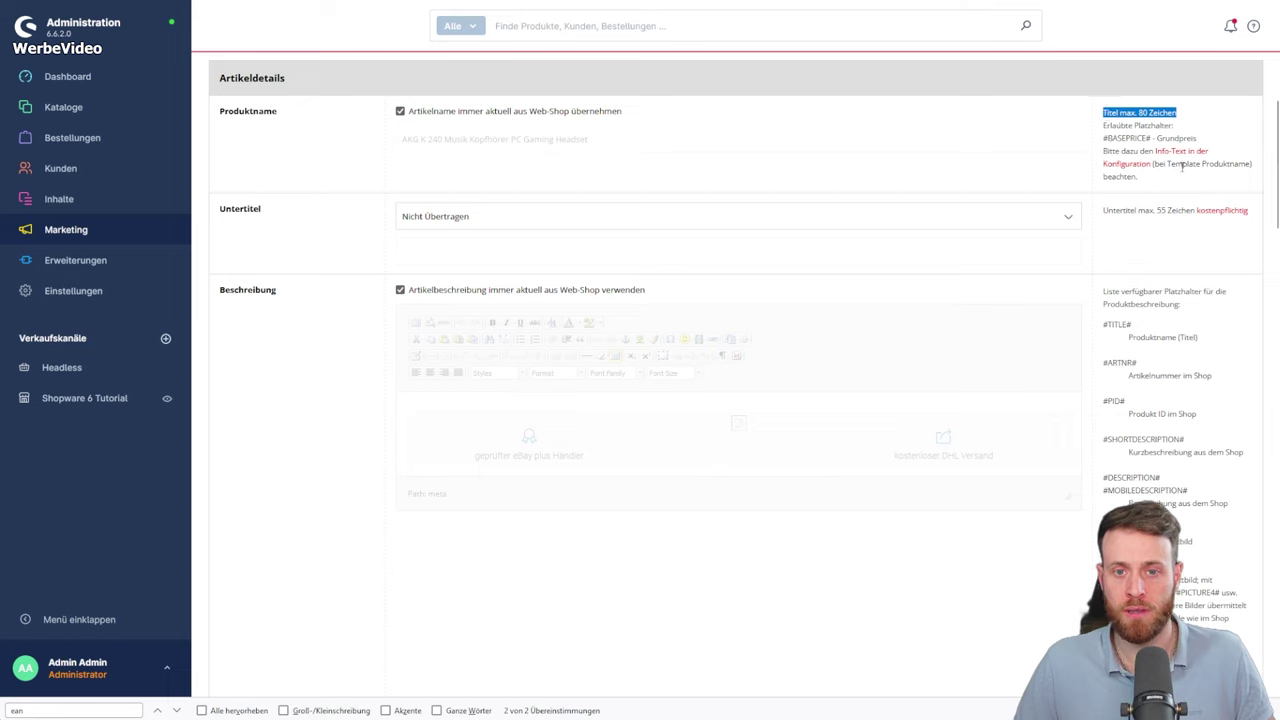
pyautogui.moveTo(1250, 165); pyautogui.dragTo(1104, 112)
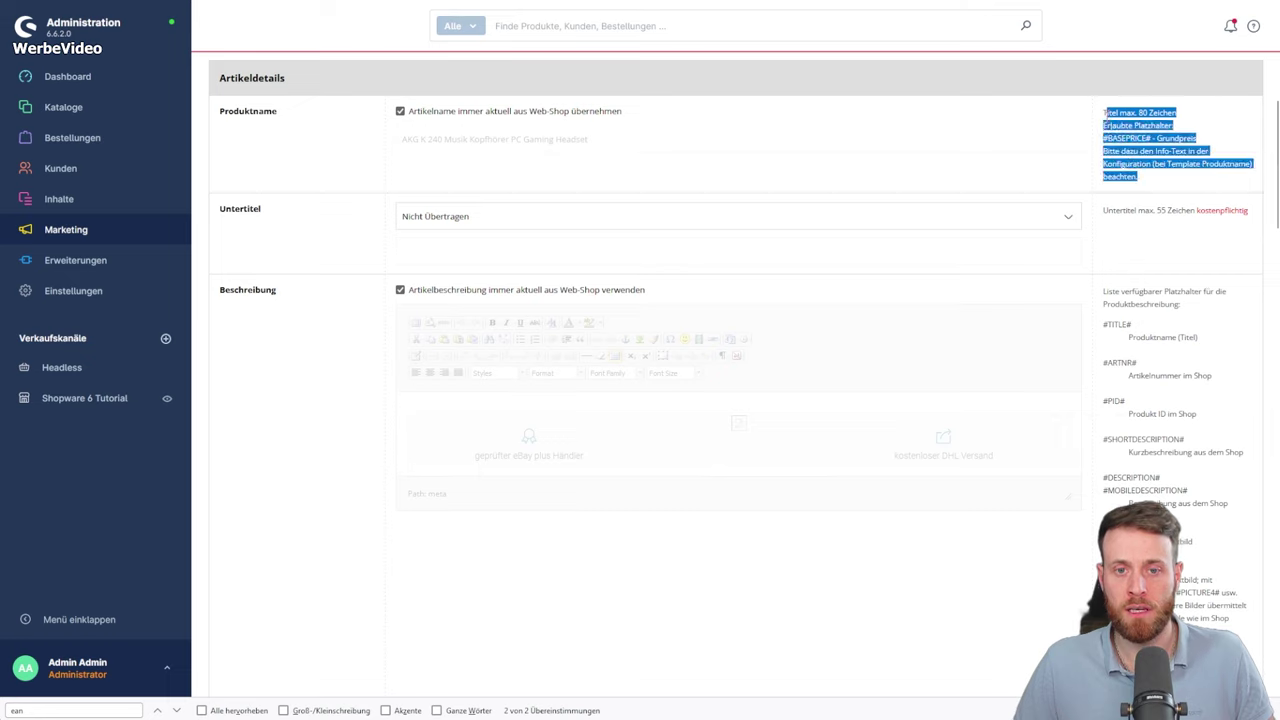
pyautogui.click(1116, 122)
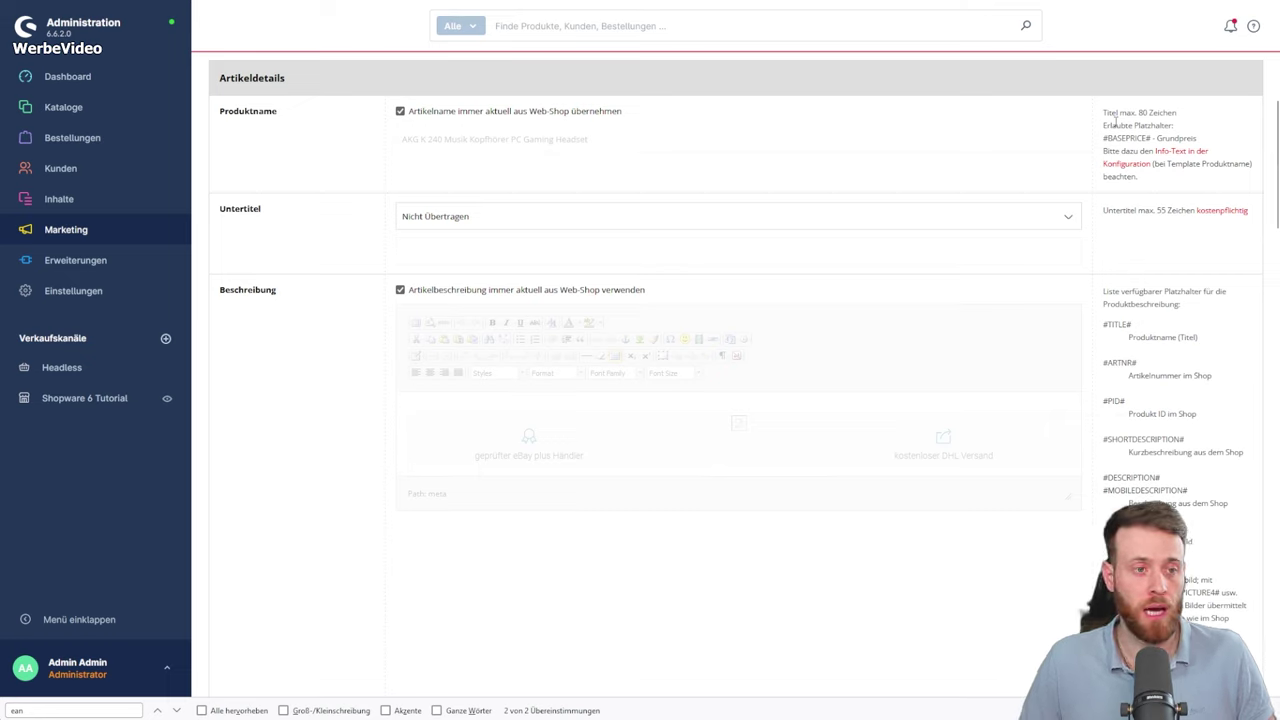
# Turn off Artikelname immer aktuell aus Web-Shop übernehmen and try out the Produktname field for manual editing.
pyautogui.click(400, 112)
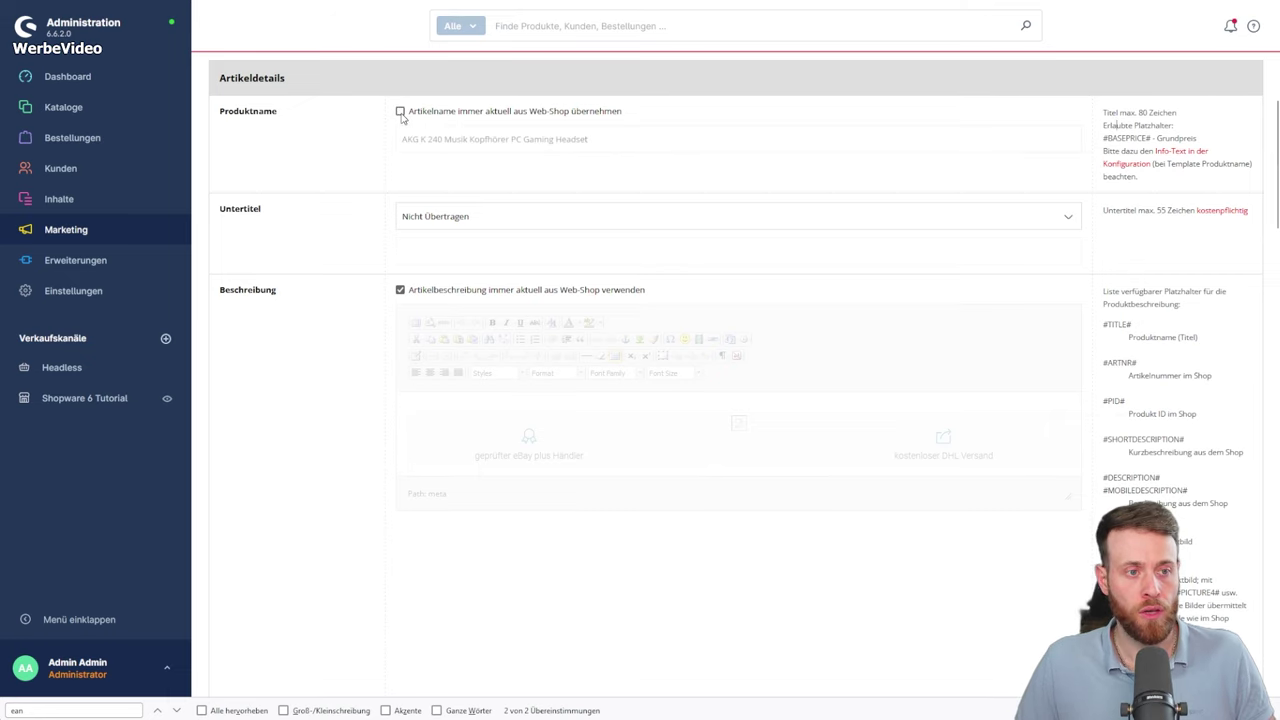
pyautogui.click(627, 141)
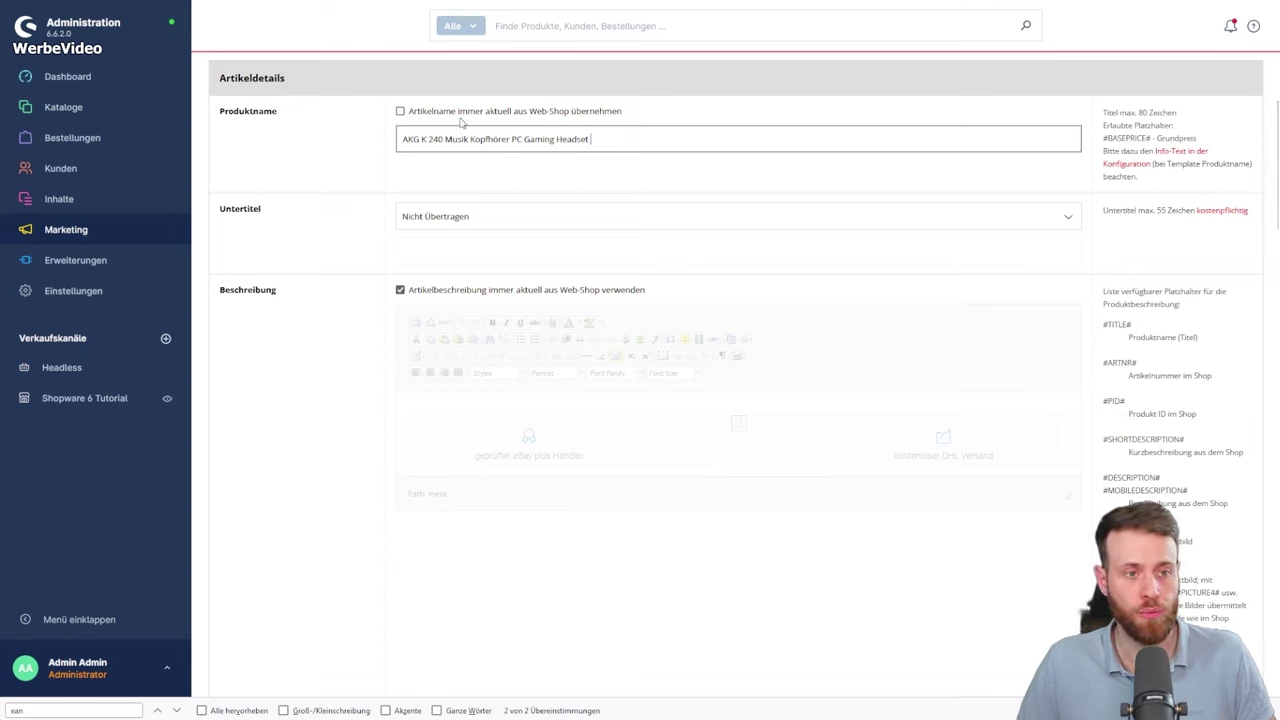
pyautogui.moveTo(627, 143); pyautogui.dragTo(510, 178)
pyautogui.click(510, 178)
pyautogui.click(372, 144)
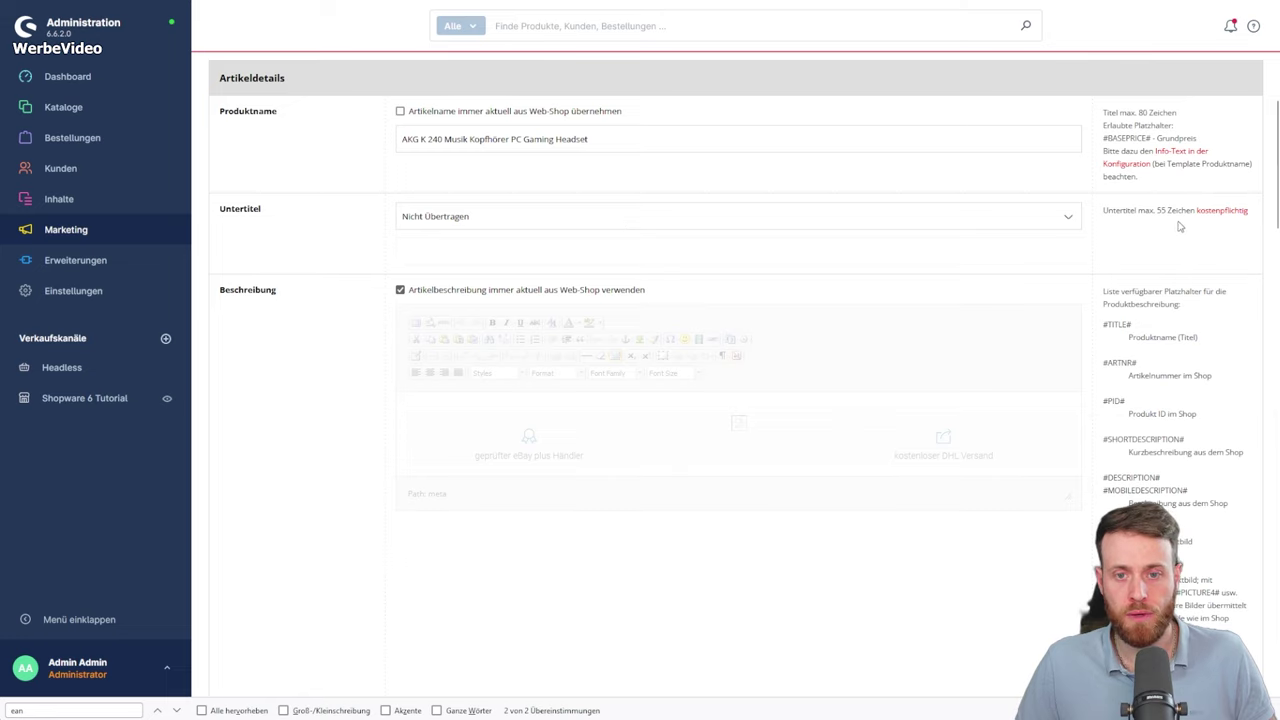
# Check the cost note for Untertitel and turn Artikelname immer aktuell aus Web-Shop übernehmen back on.
pyautogui.doubleClick(1218, 212)
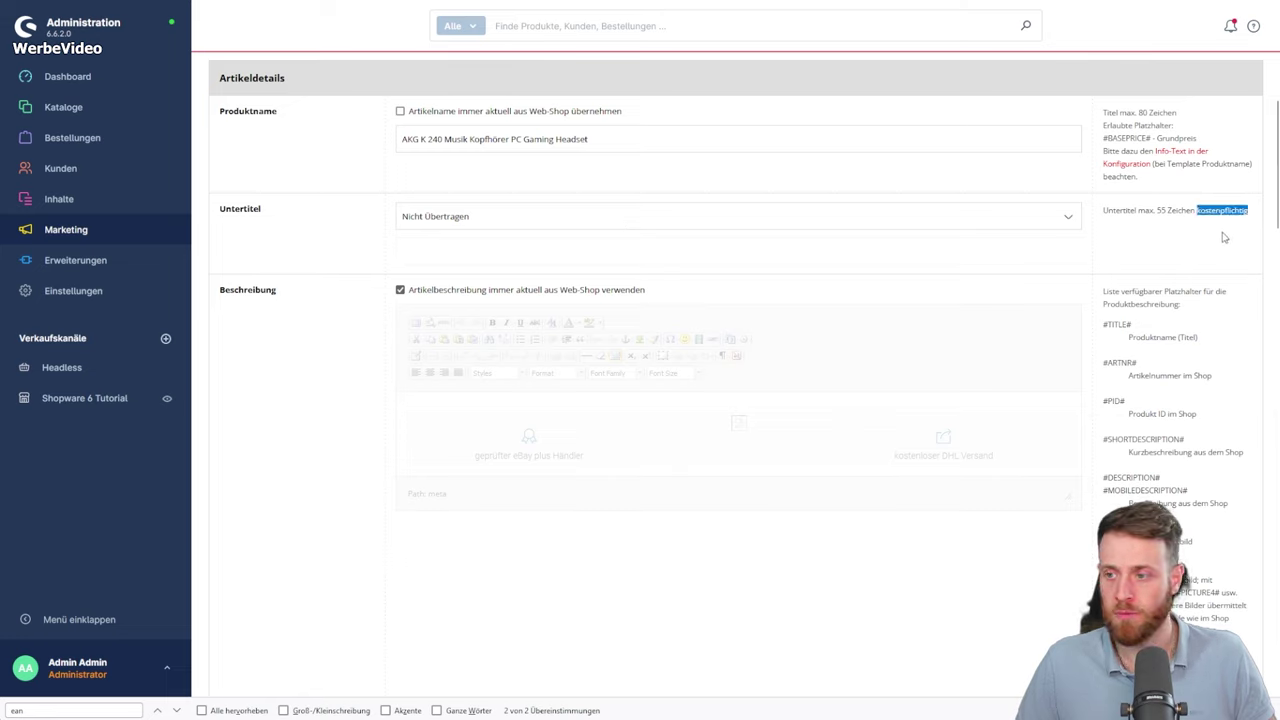
pyautogui.click(1226, 212)
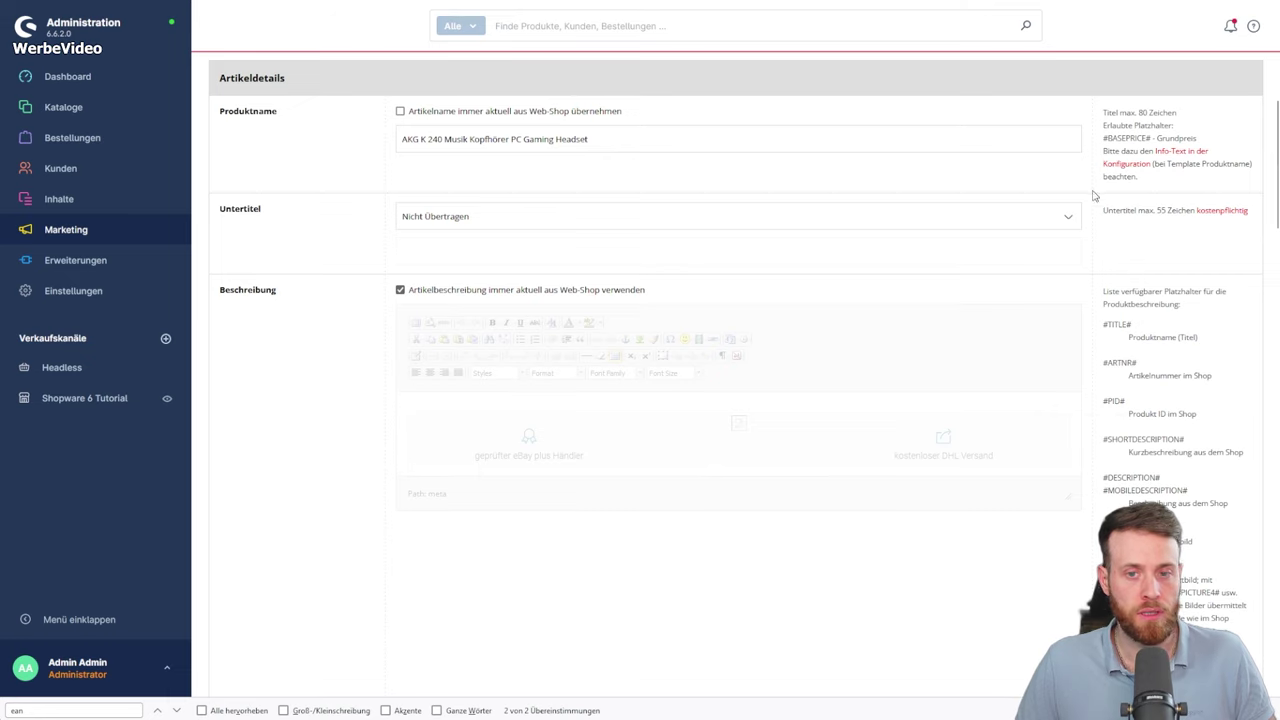
pyautogui.scroll(-2, 497, 289)
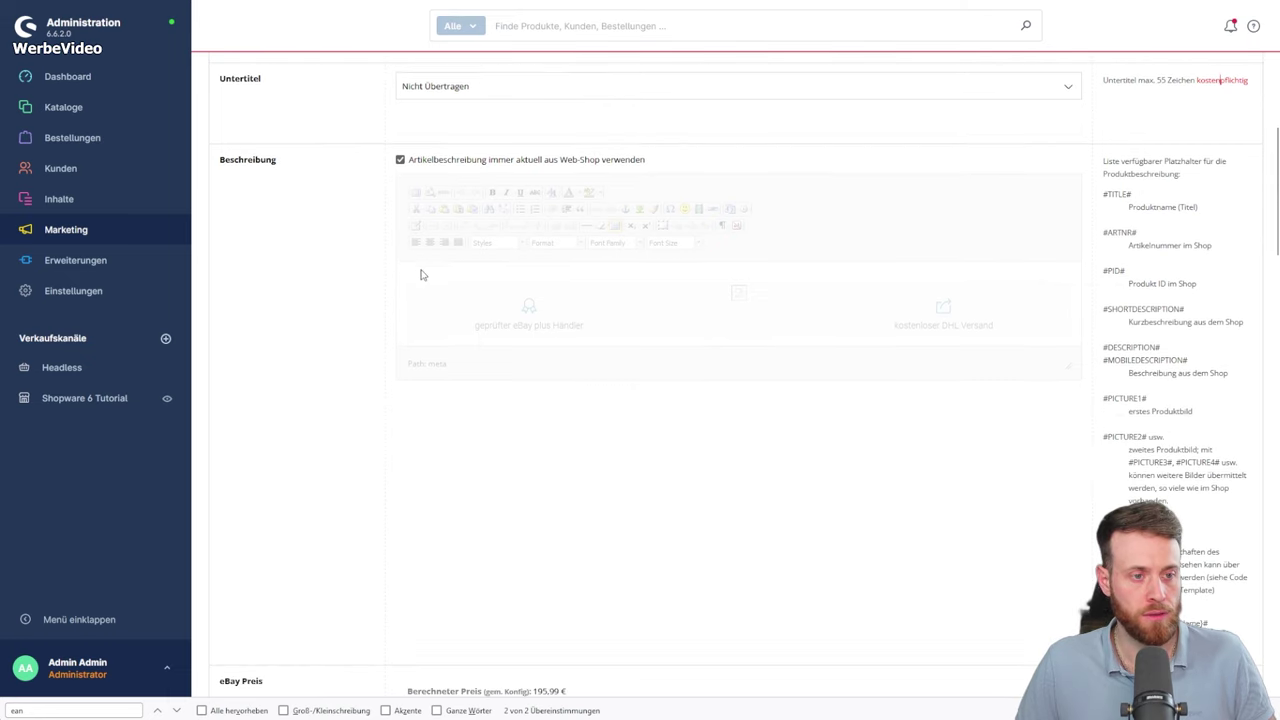
pyautogui.scroll(2, 422, 190)
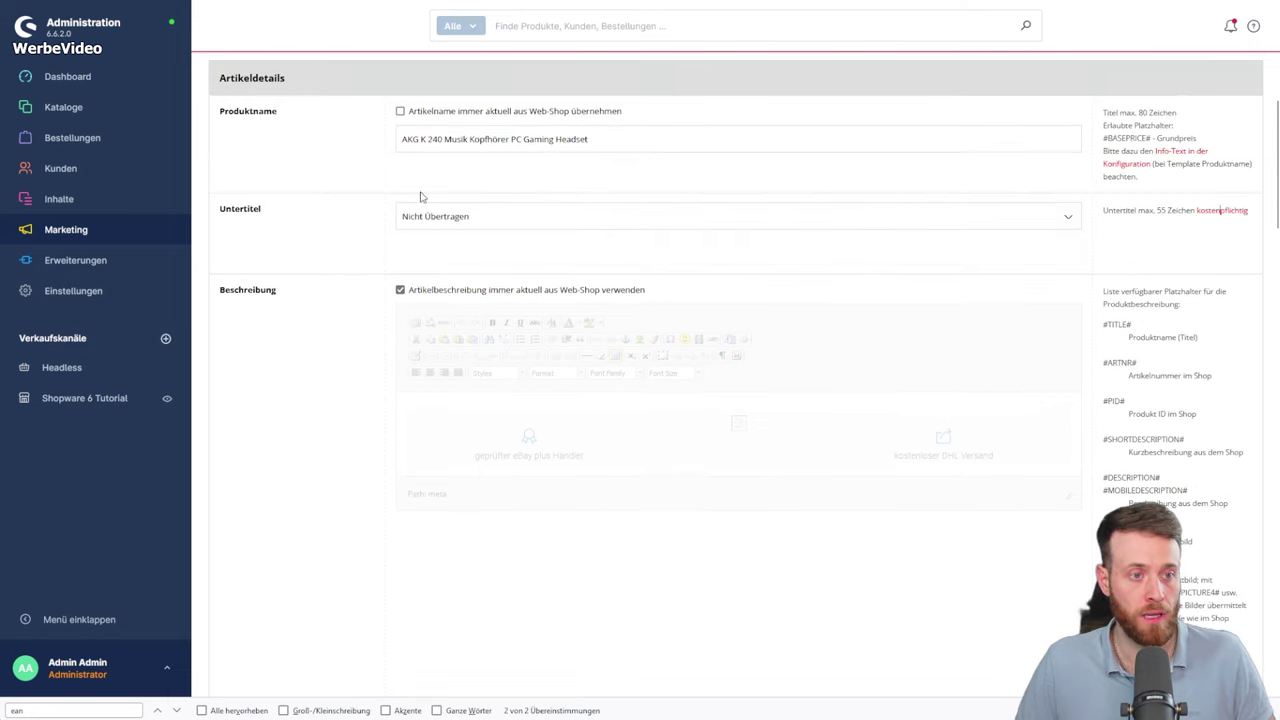
pyautogui.click(400, 111)
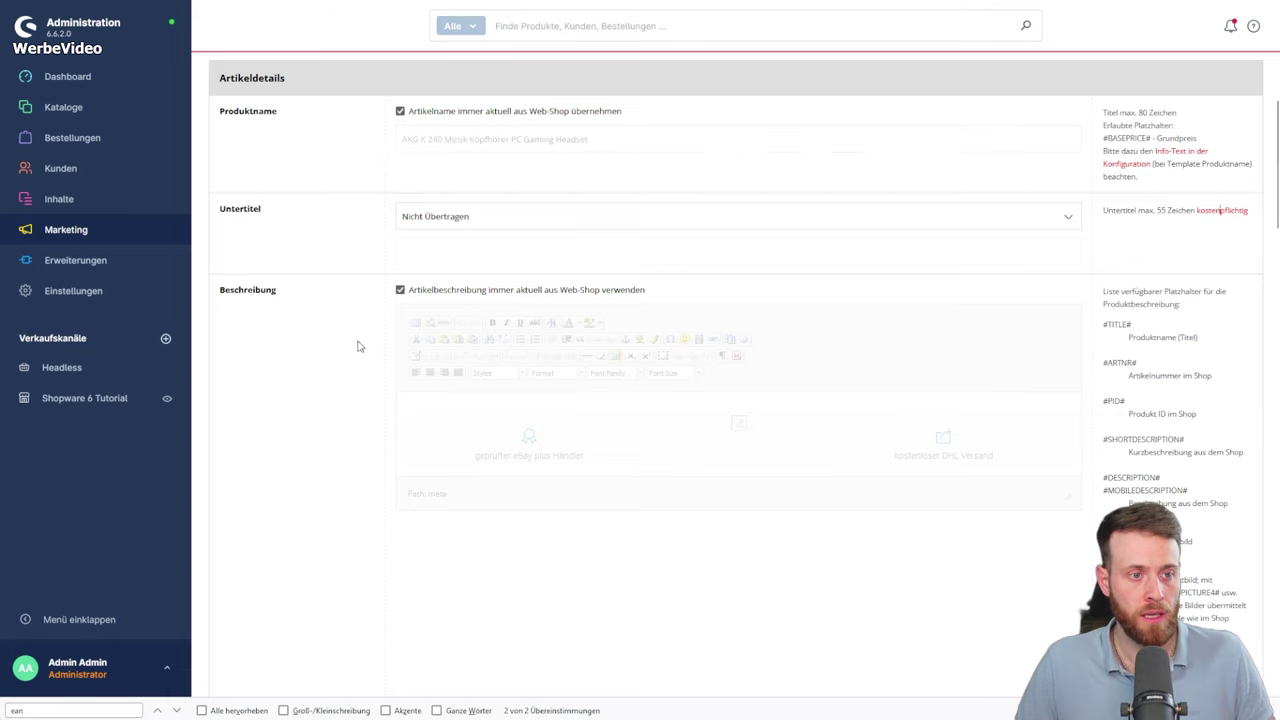
# Turn off Artikelbeschreibung immer aktuell aus Web-Shop verwenden to unlock the Beschreibung editor, and look over its content.
pyautogui.scroll(-2, 357, 343)
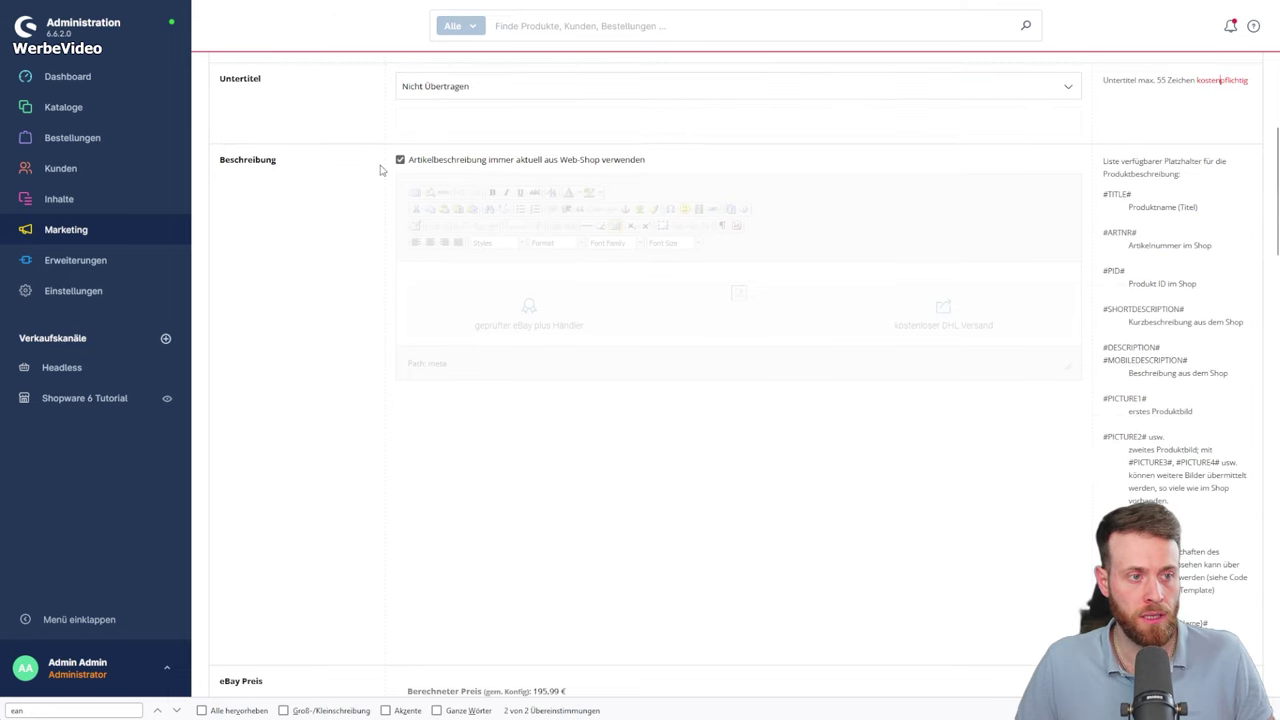
pyautogui.click(400, 160)
pyautogui.scroll(-2, 323, 377)
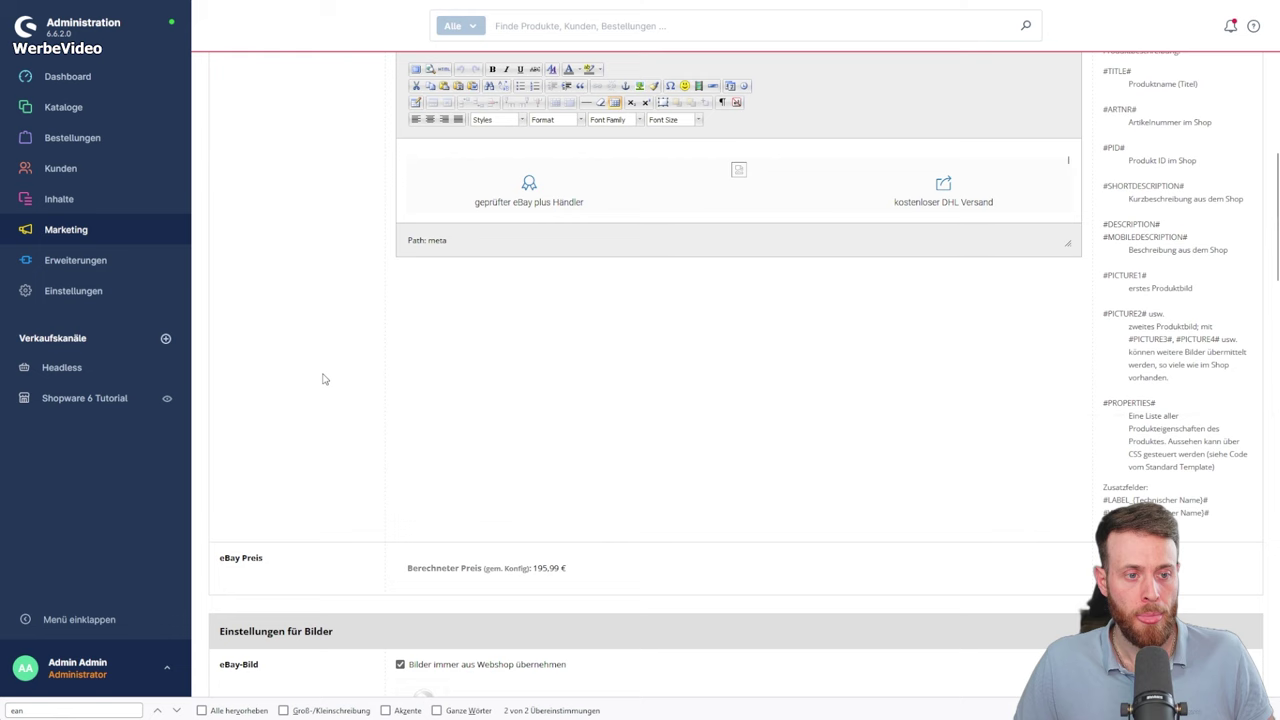
pyautogui.scroll(2, 1034, 408)
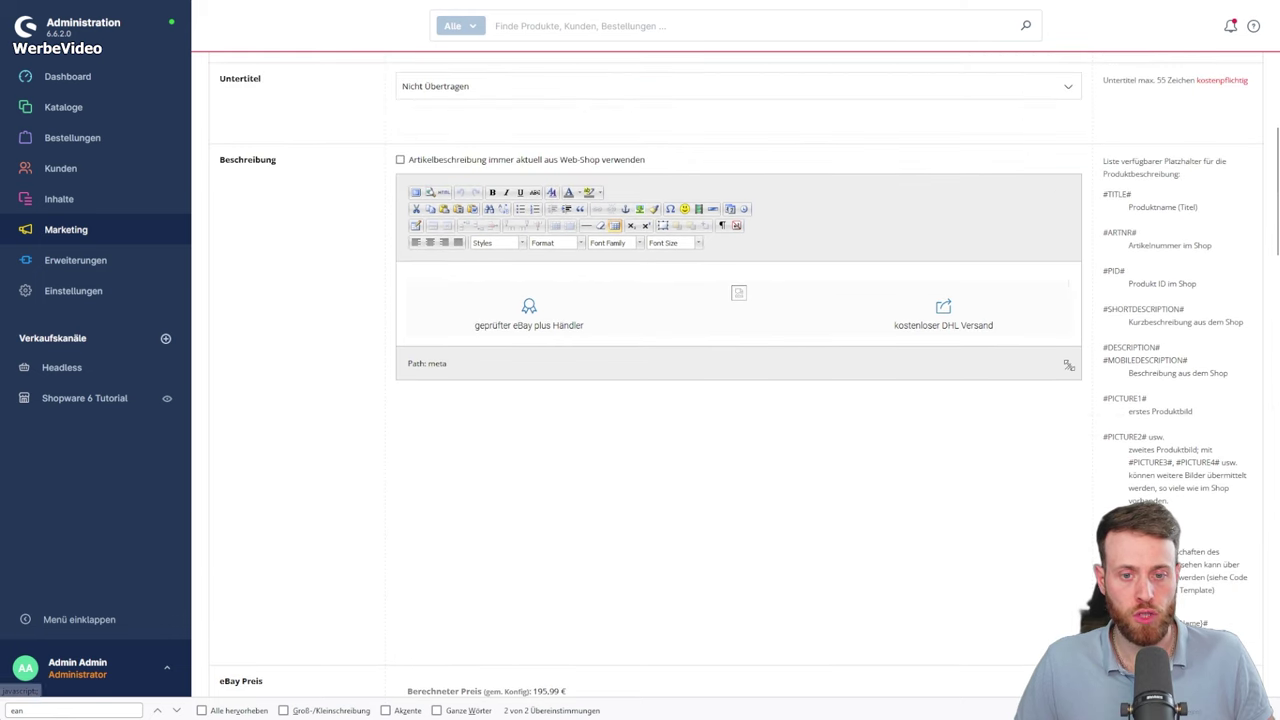
# Enlarge the Beschreibung editor and read through the AKG K 240 listing template down to the Weitere Informationen section.
pyautogui.moveTo(1068, 368); pyautogui.dragTo(1062, 672)
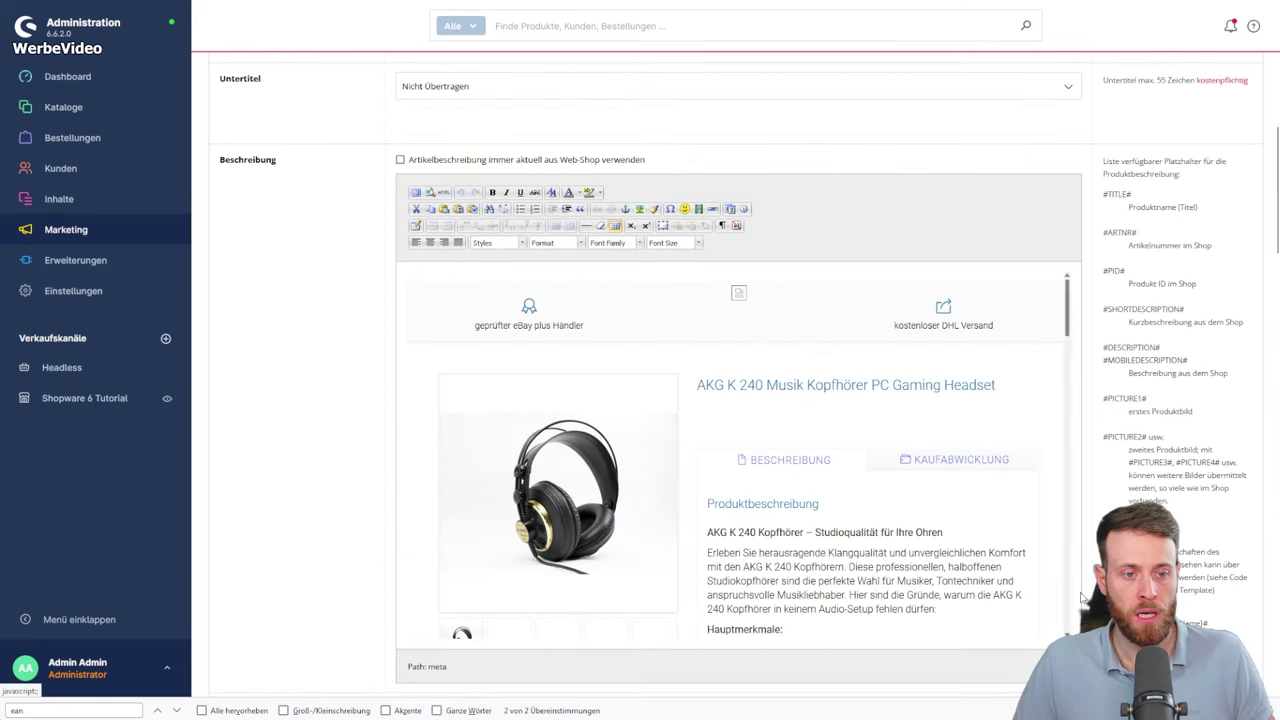
pyautogui.scroll(-2, 978, 293)
pyautogui.scroll(5, 935, 300)
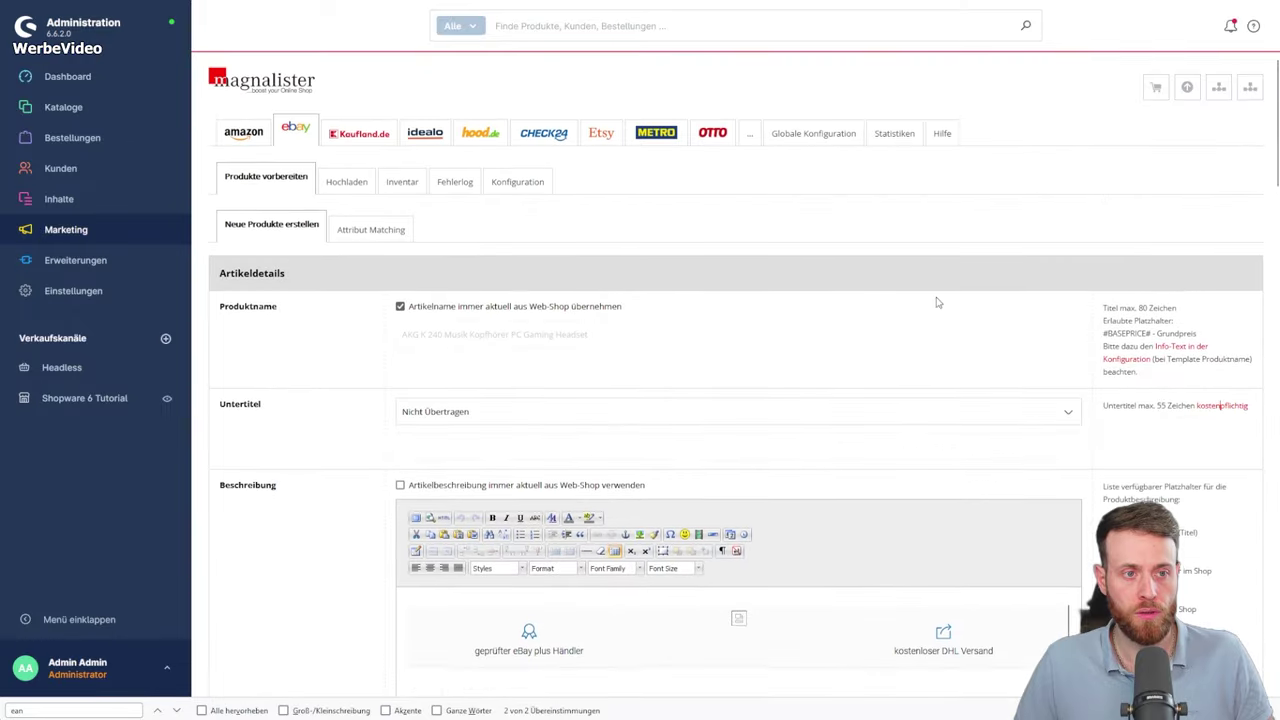
pyautogui.scroll(-1, 935, 300)
pyautogui.scroll(1, 900, 200)
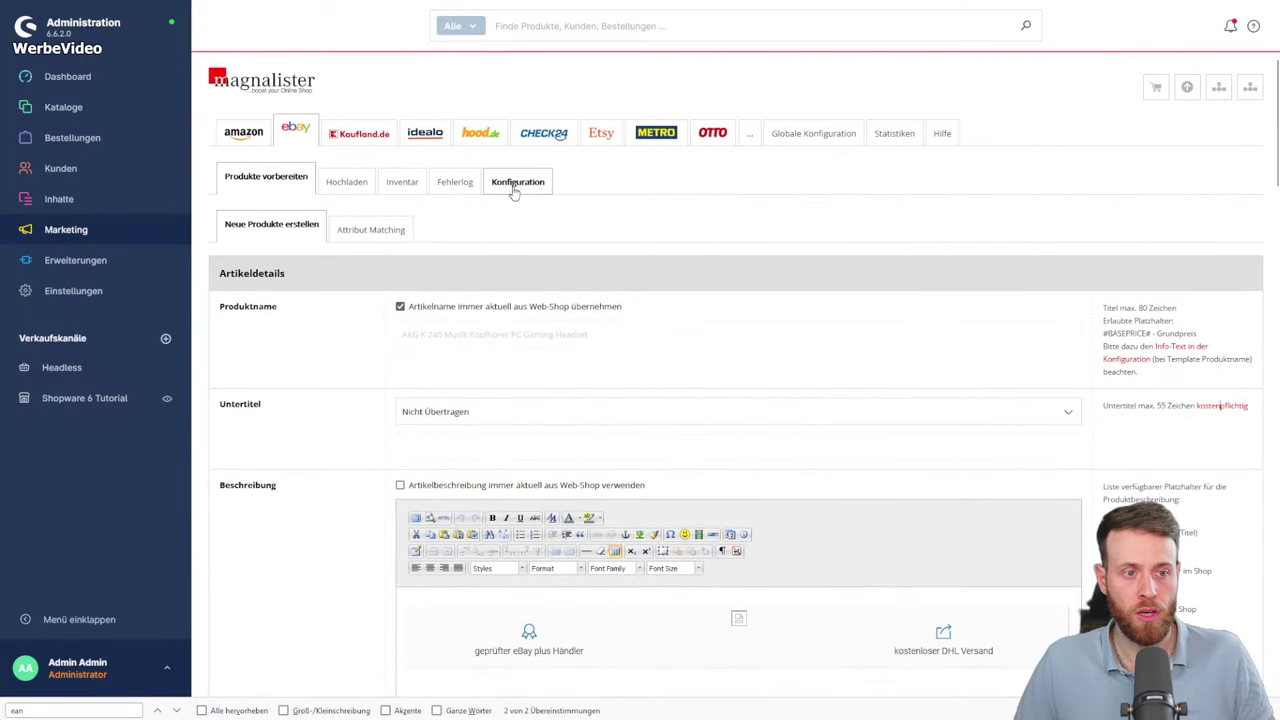
pyautogui.scroll(-5, 1100, 358)
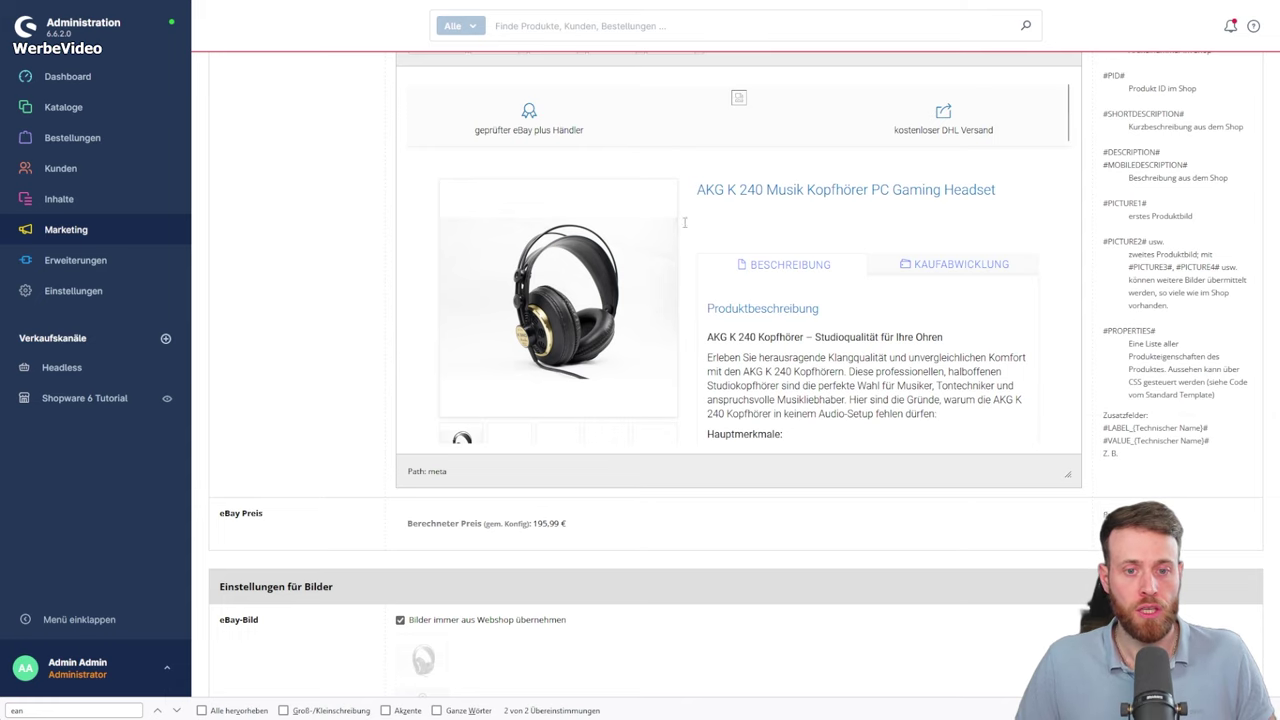
pyautogui.scroll(-8, 835, 283)
pyautogui.scroll(-10, 835, 283)
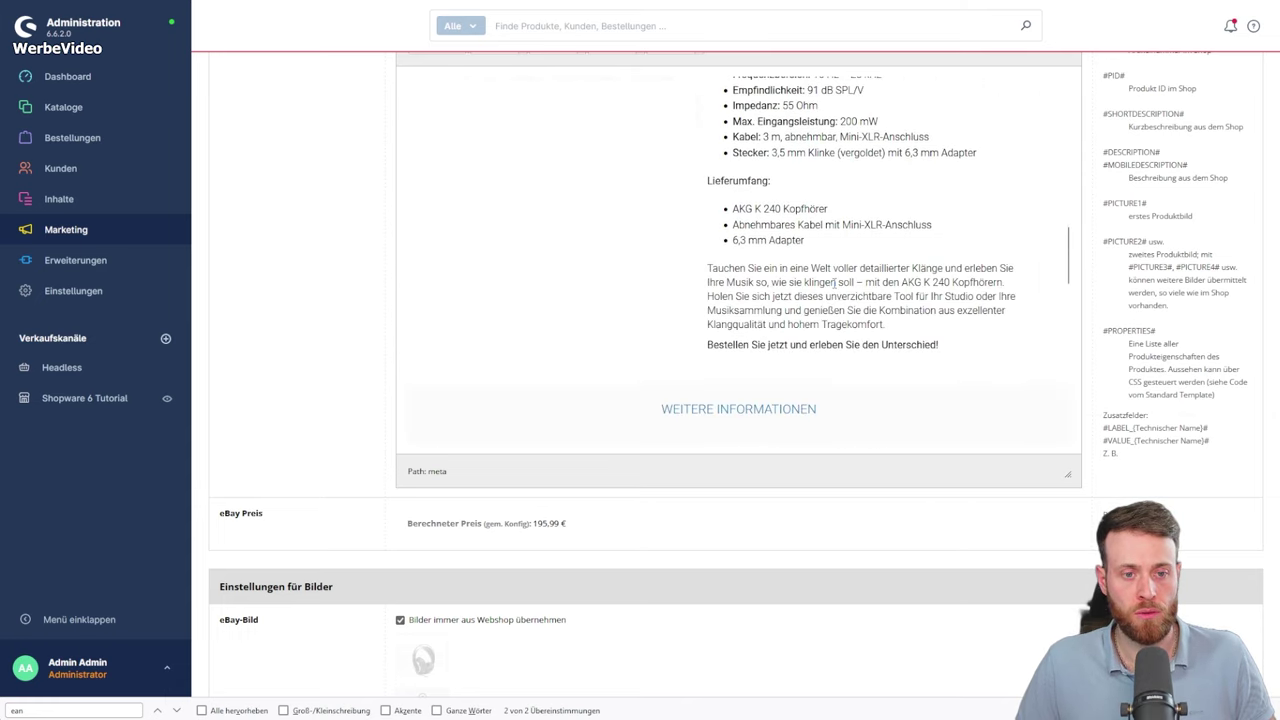
pyautogui.scroll(-4, 835, 283)
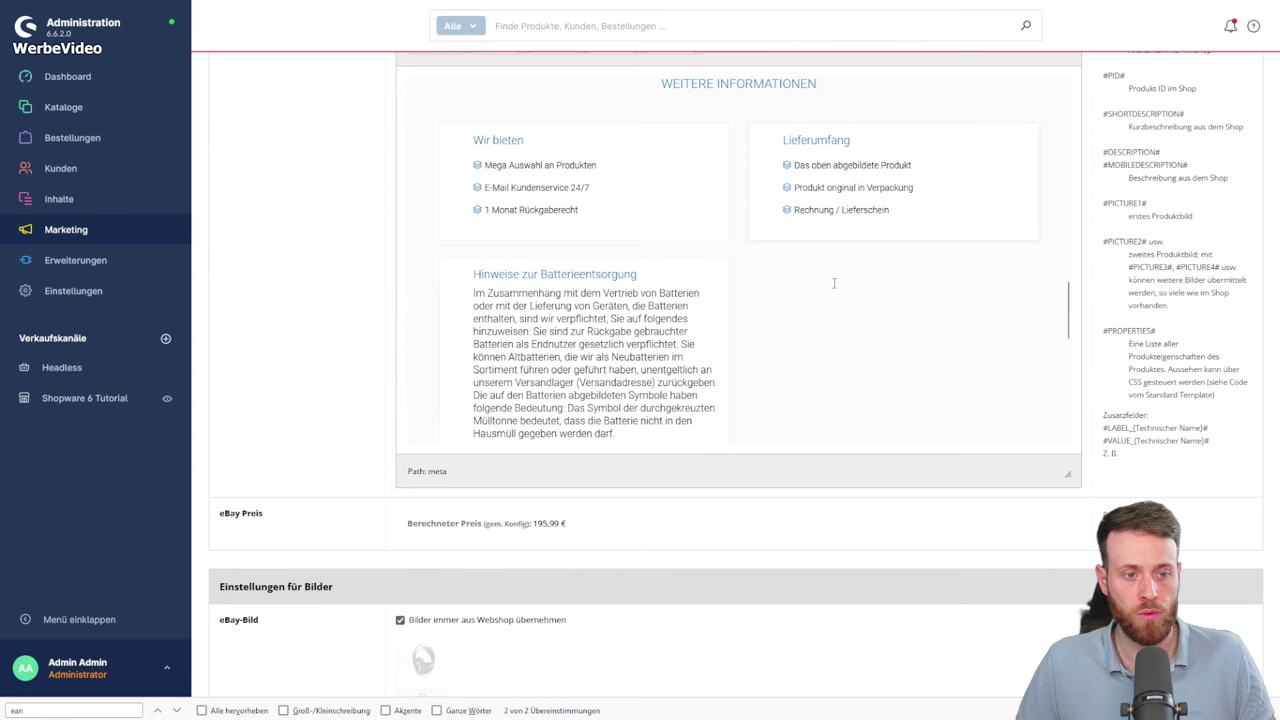
pyautogui.scroll(5, 834, 283)
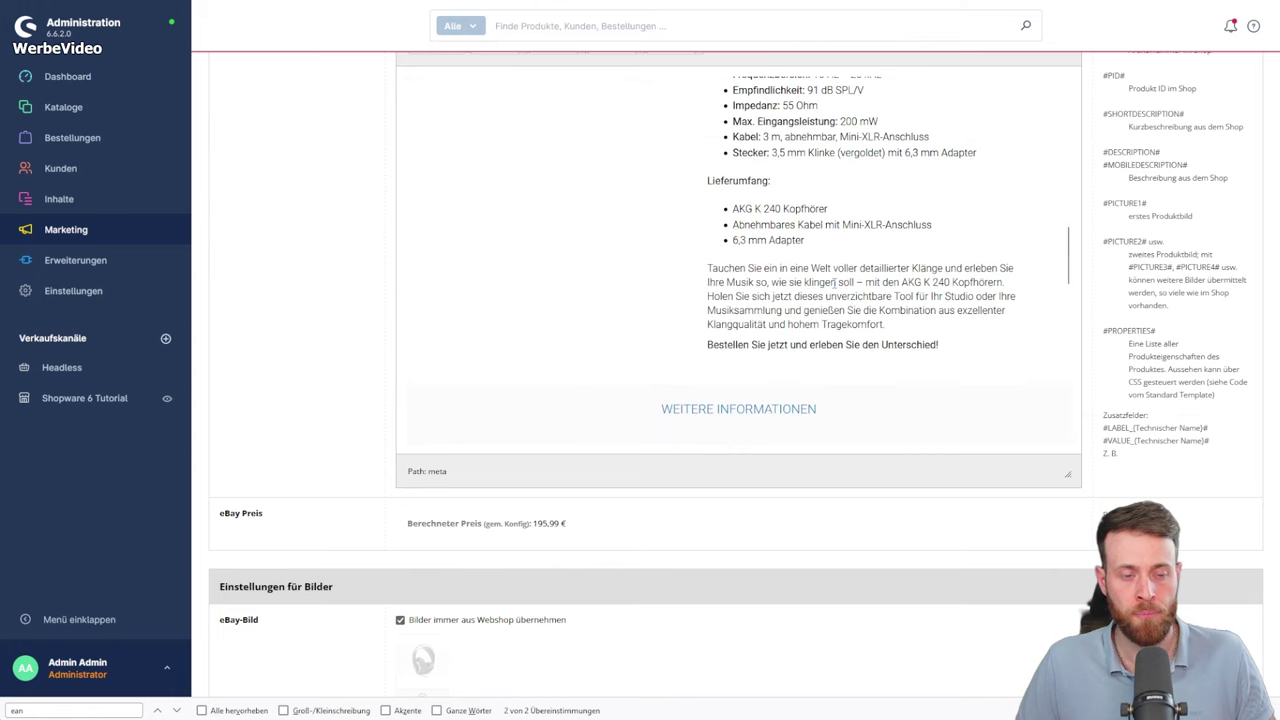
pyautogui.scroll(15, 835, 283)
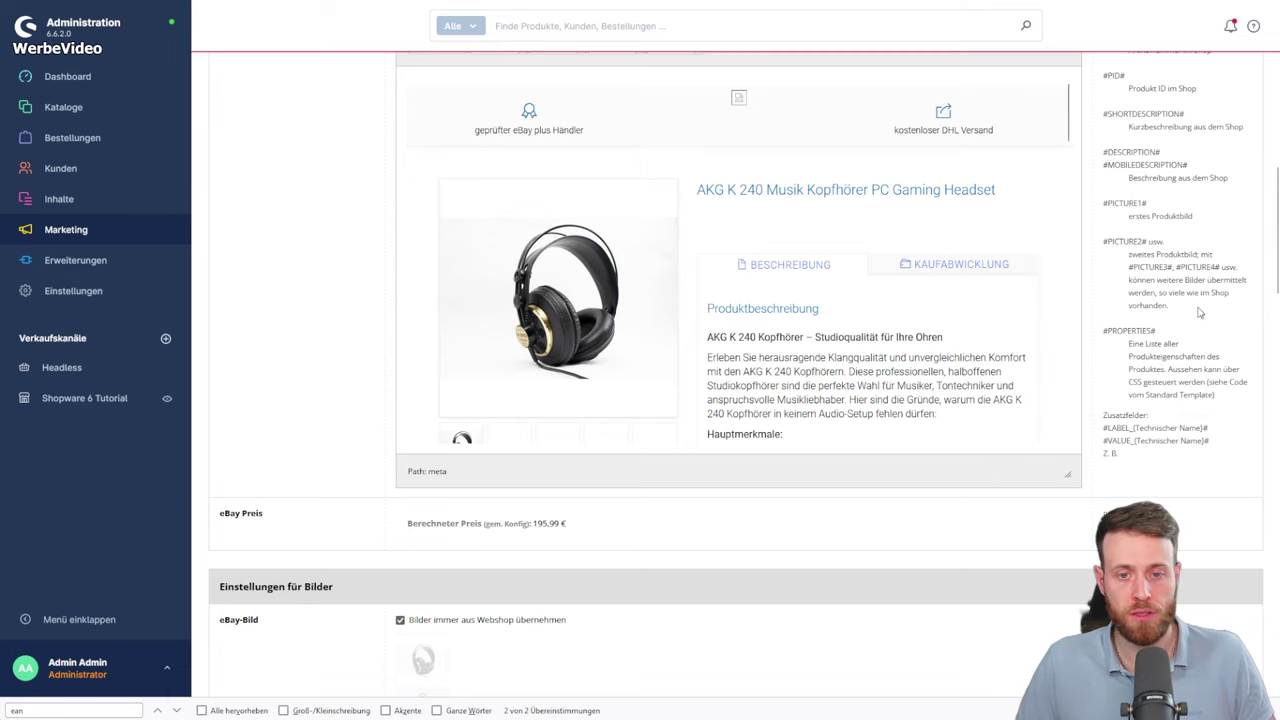
# Examine the list of available placeholders for the product description alongside the Beschreibung editor's content.
pyautogui.scroll(-1, 987, 328)
pyautogui.scroll(1, 986, 326)
pyautogui.scroll(-1, 780, 278)
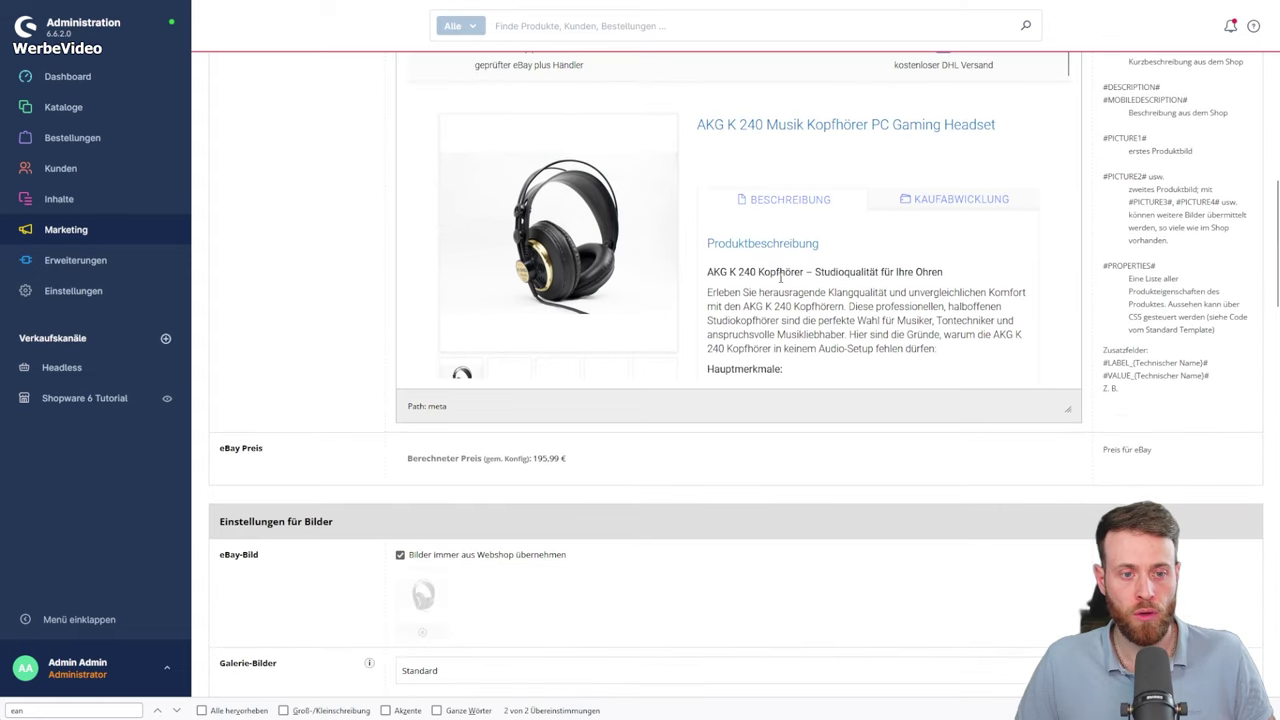
pyautogui.scroll(2, 1168, 265)
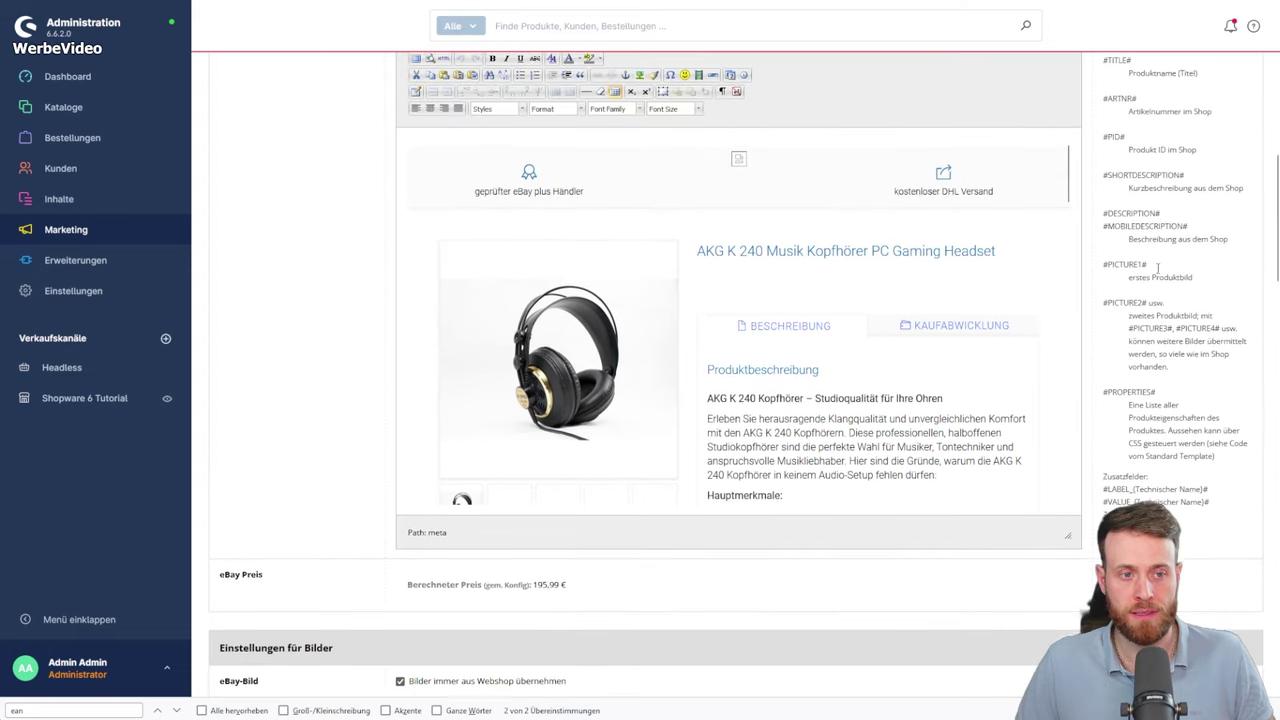
pyautogui.scroll(1, 745, 400)
pyautogui.scroll(-1, 776, 489)
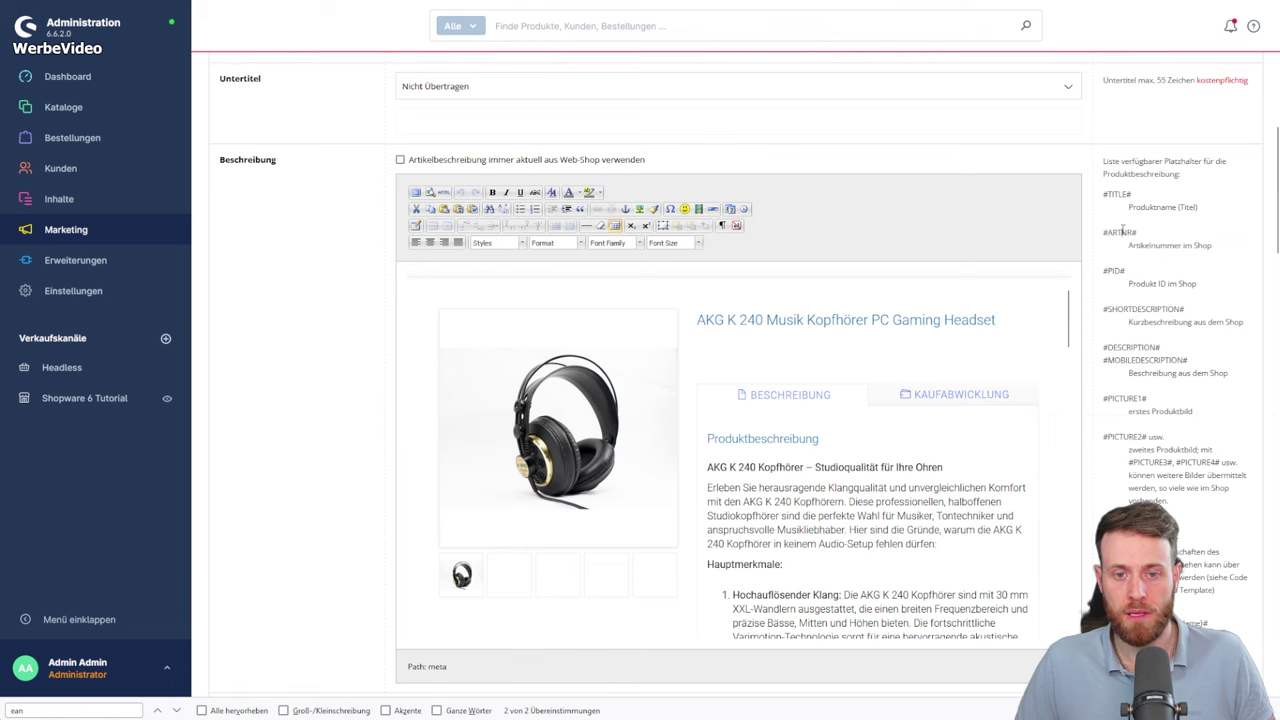
pyautogui.moveTo(1121, 232); pyautogui.dragTo(1248, 580)
pyautogui.click(770, 482)
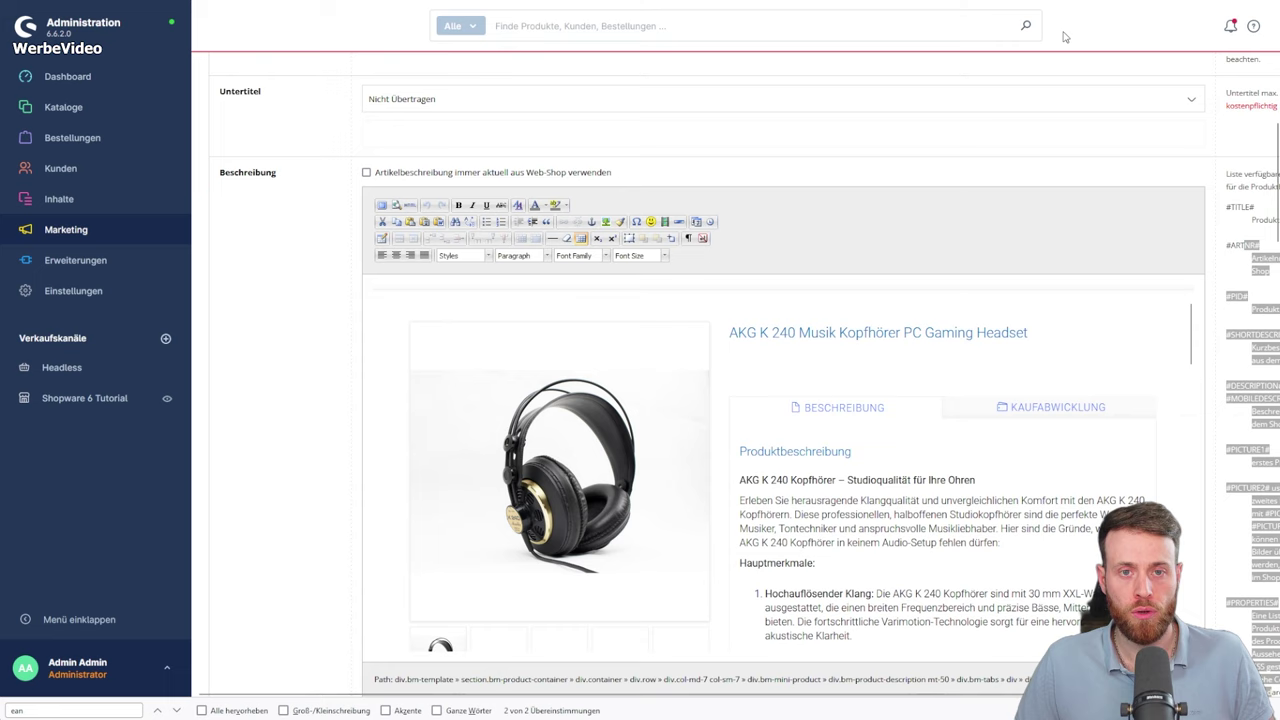
# Reduce the page zoom so the full form fits, and check the calculated price under eBay Preis.
pyautogui.scroll(-4, 1233, 428)
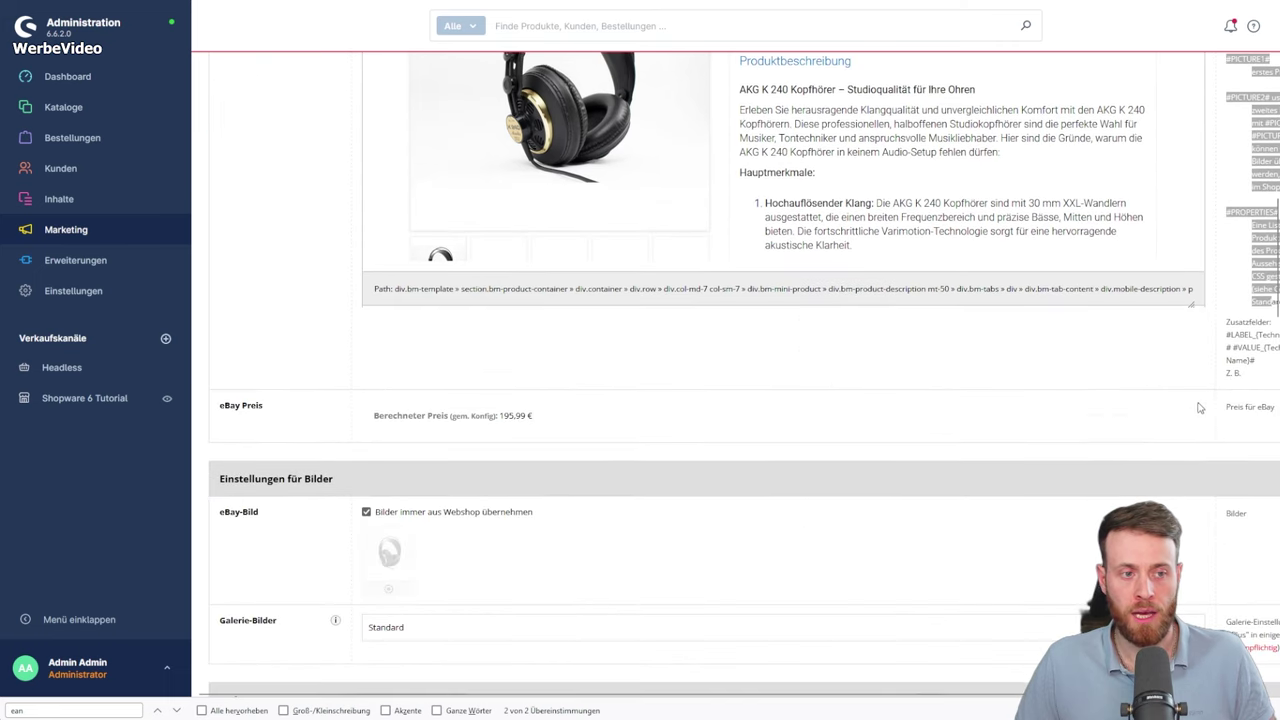
pyautogui.hotkey('ctrl', '-')
pyautogui.scroll(2, 1192, 406)
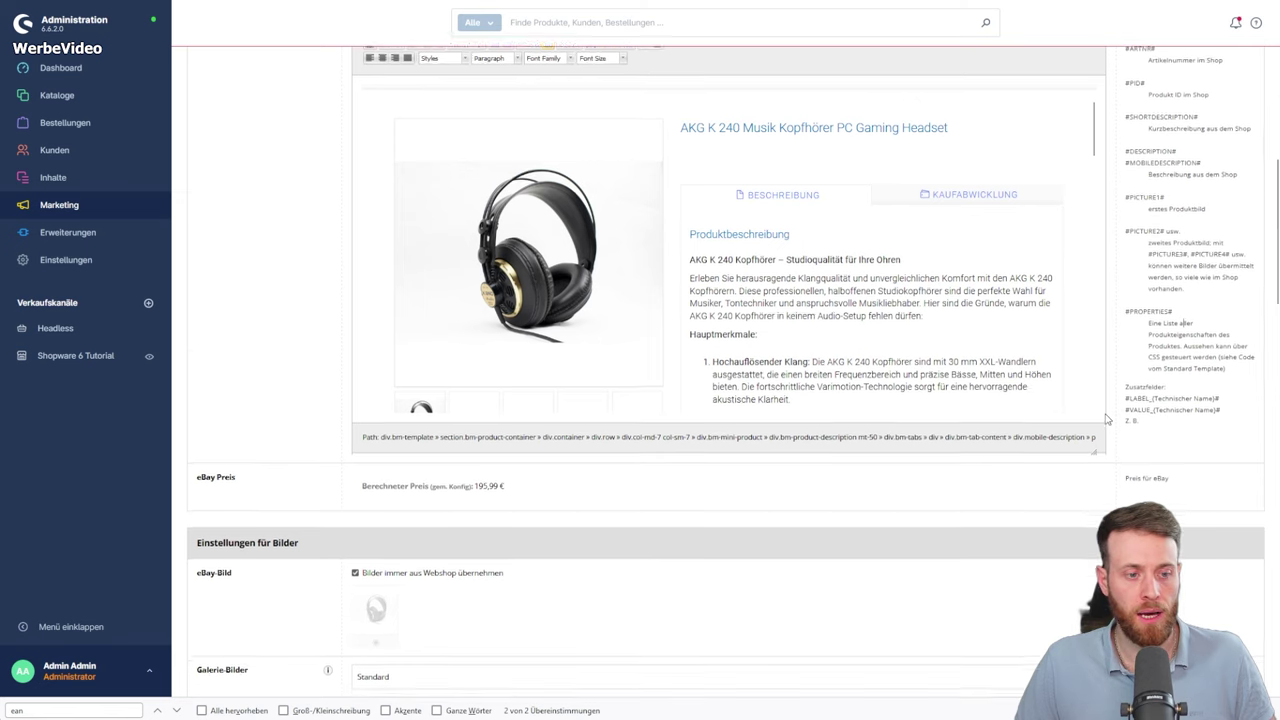
pyautogui.scroll(-1, 1108, 418)
pyautogui.moveTo(503, 368); pyautogui.dragTo(474, 369)
pyautogui.click(444, 378)
pyautogui.click(507, 375)
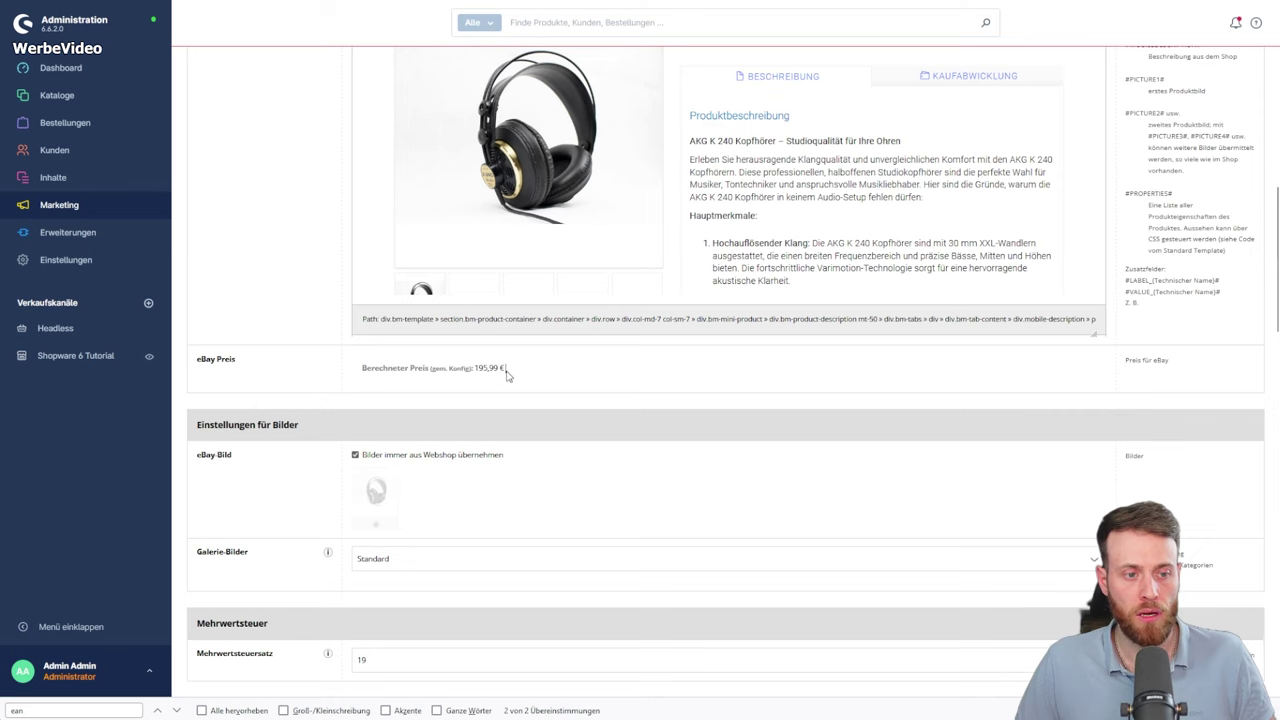
pyautogui.click(493, 368)
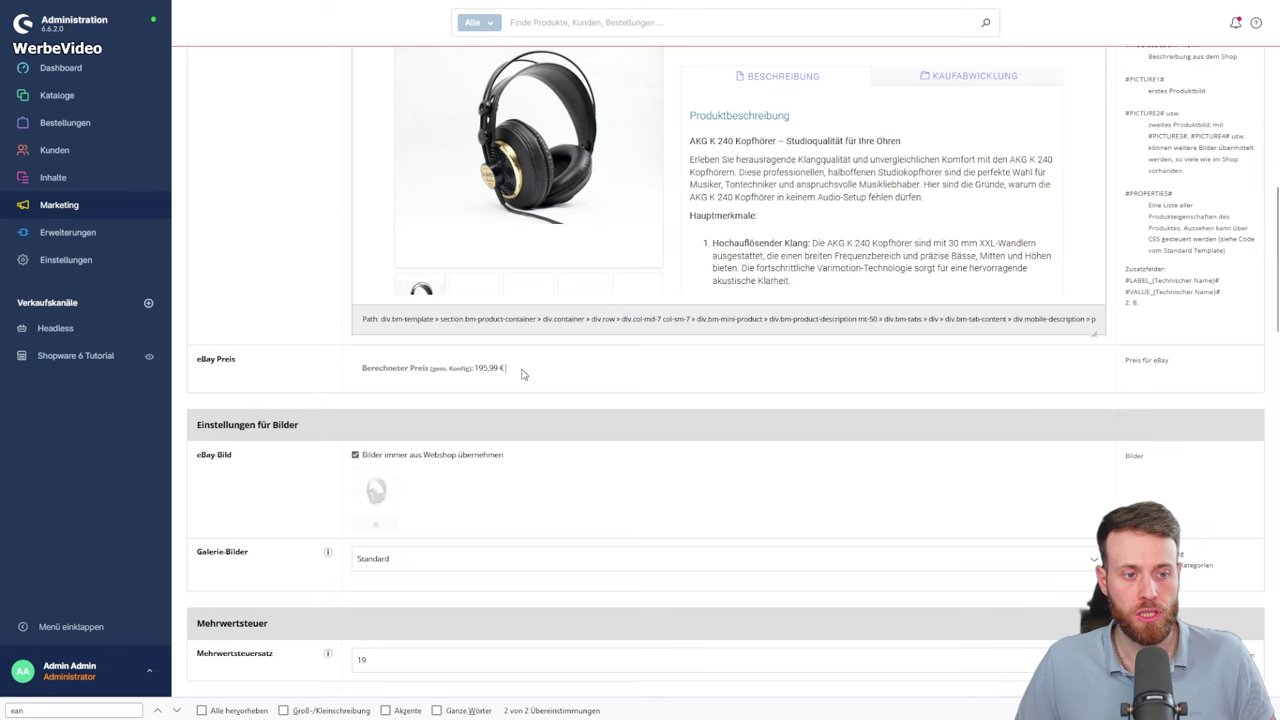
# Turn off Bilder immer aus Webshop übernehmen to try out the eBay-Bild selection, and turn it back on.
pyautogui.scroll(-2, 645, 365)
pyautogui.scroll(1, 437, 328)
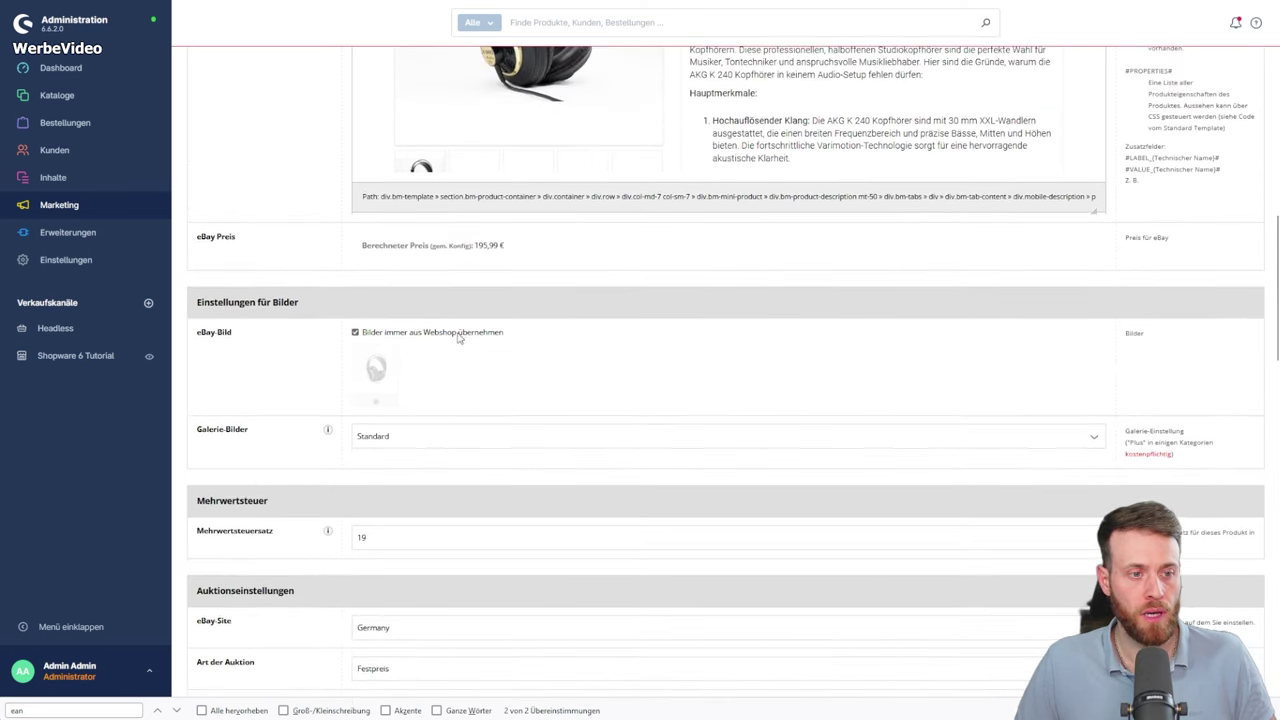
pyautogui.click(355, 332)
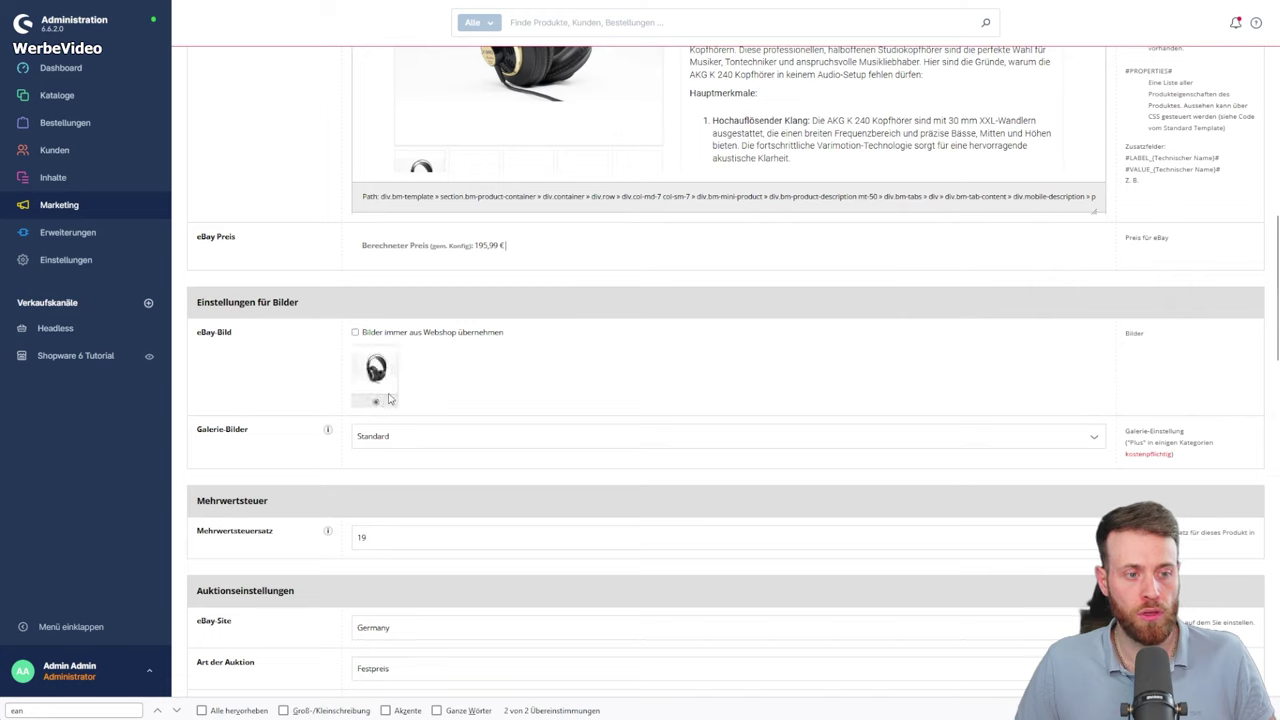
pyautogui.click(355, 332)
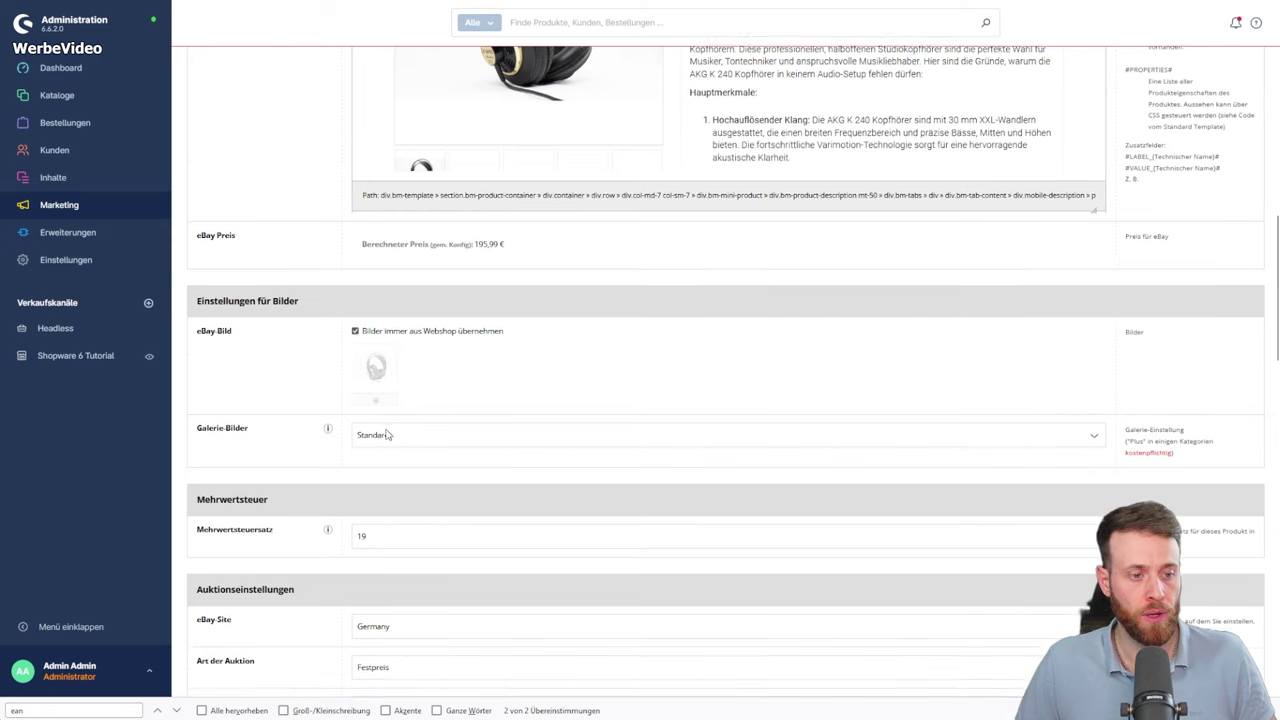
# Check the Galerie-Bilder setting with its cost note and the Mehrwertsteuersatz for the product.
pyautogui.scroll(-1, 389, 435)
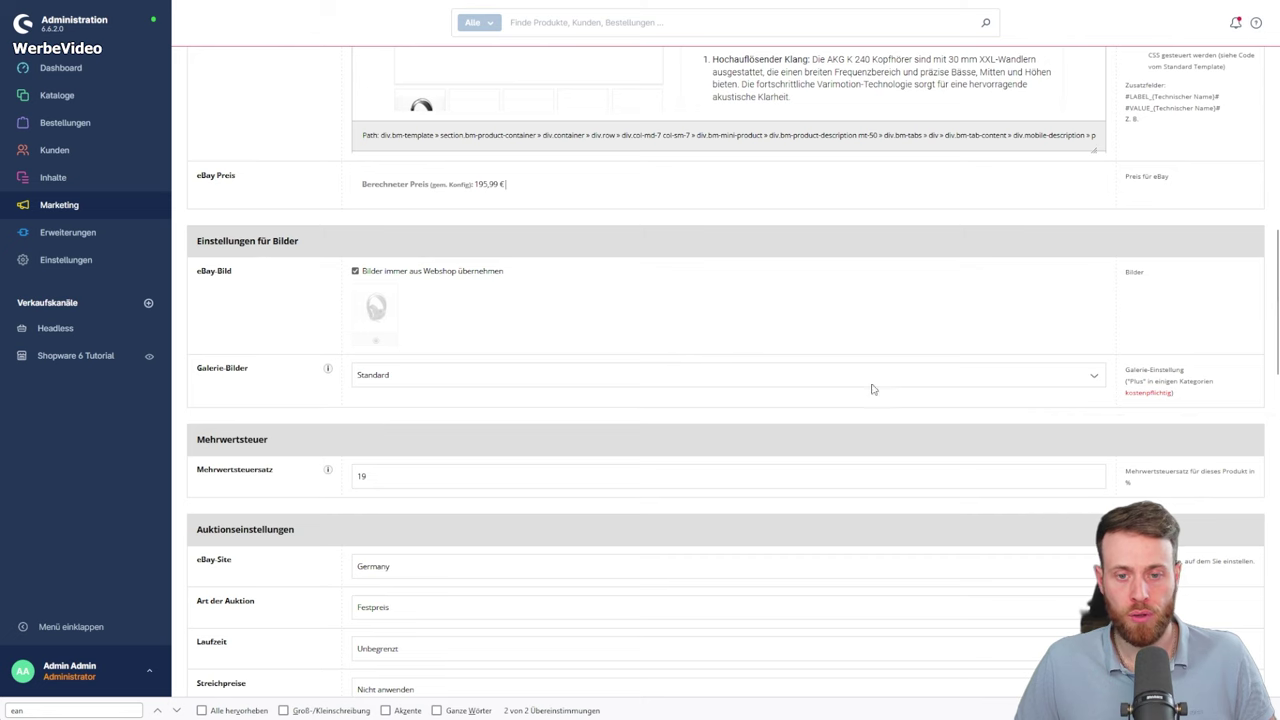
pyautogui.scroll(-2, 750, 344)
pyautogui.scroll(-3, 378, 362)
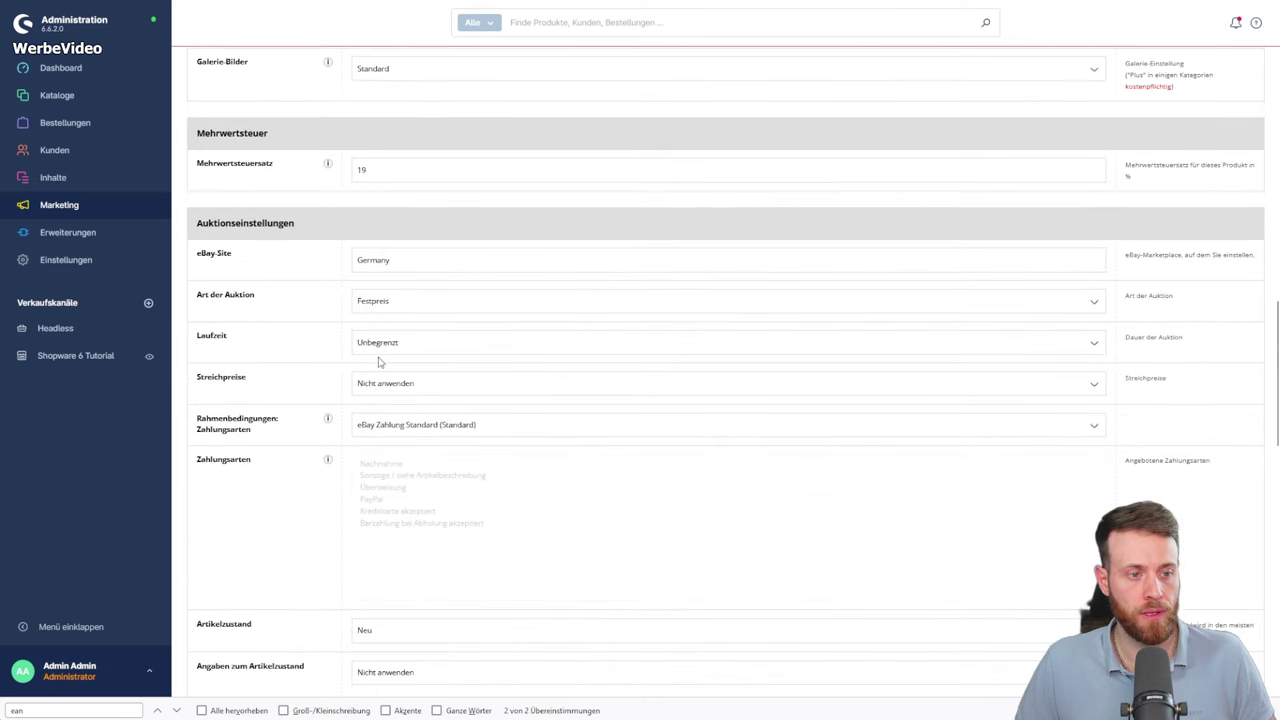
pyautogui.doubleClick(424, 172)
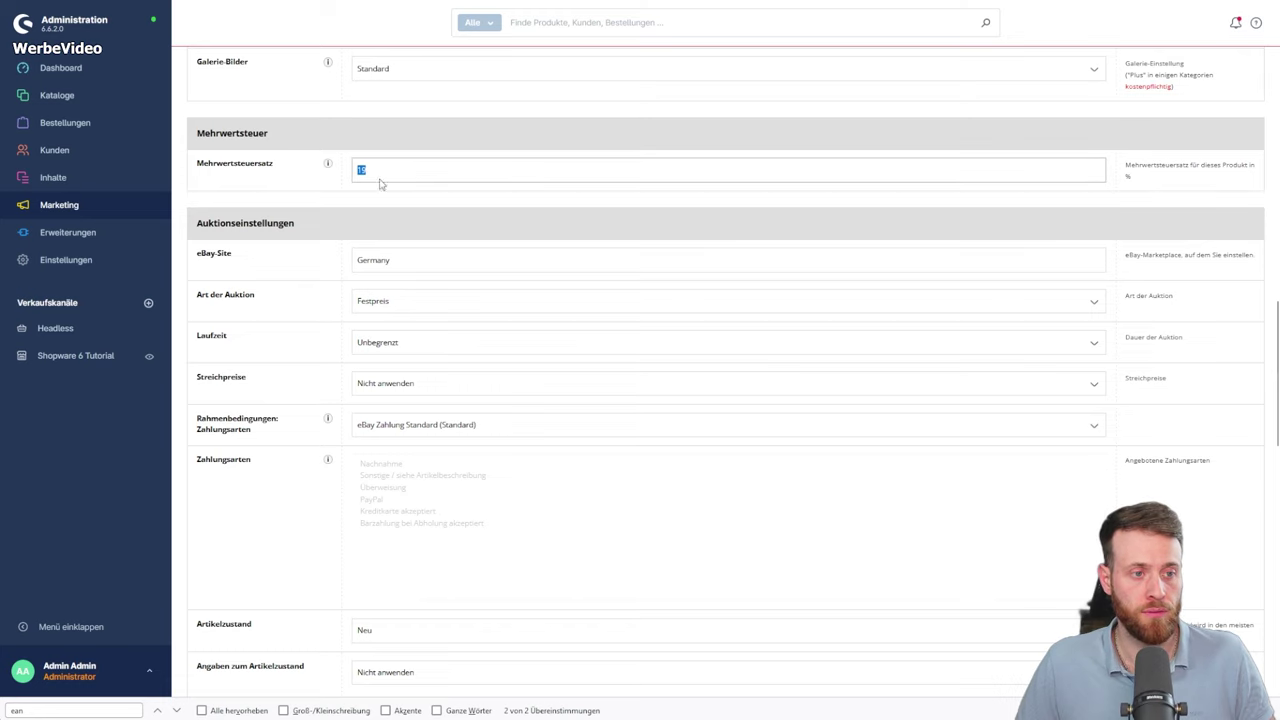
pyautogui.click(1208, 230)
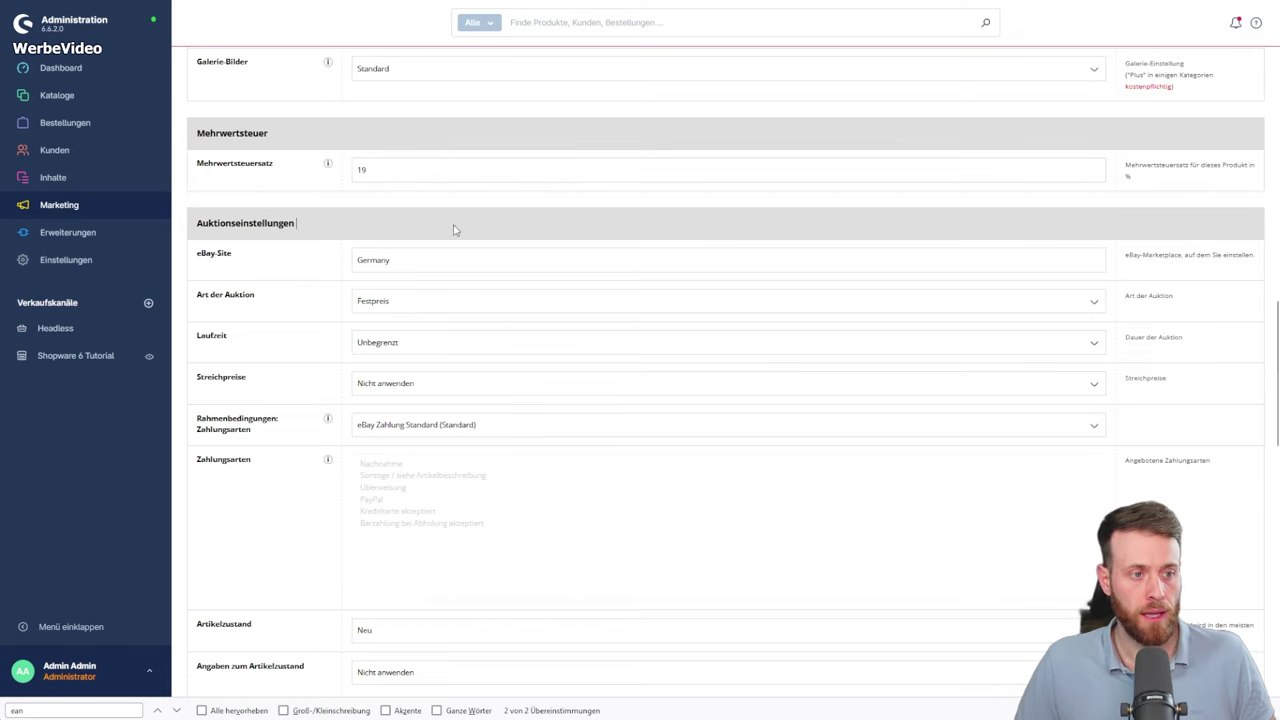
# Review the Auktionseinstellungen from eBay-Site and payment terms to Artikelzustand, and read the cost note for Privat-Listing.
pyautogui.scroll(-2, 375, 255)
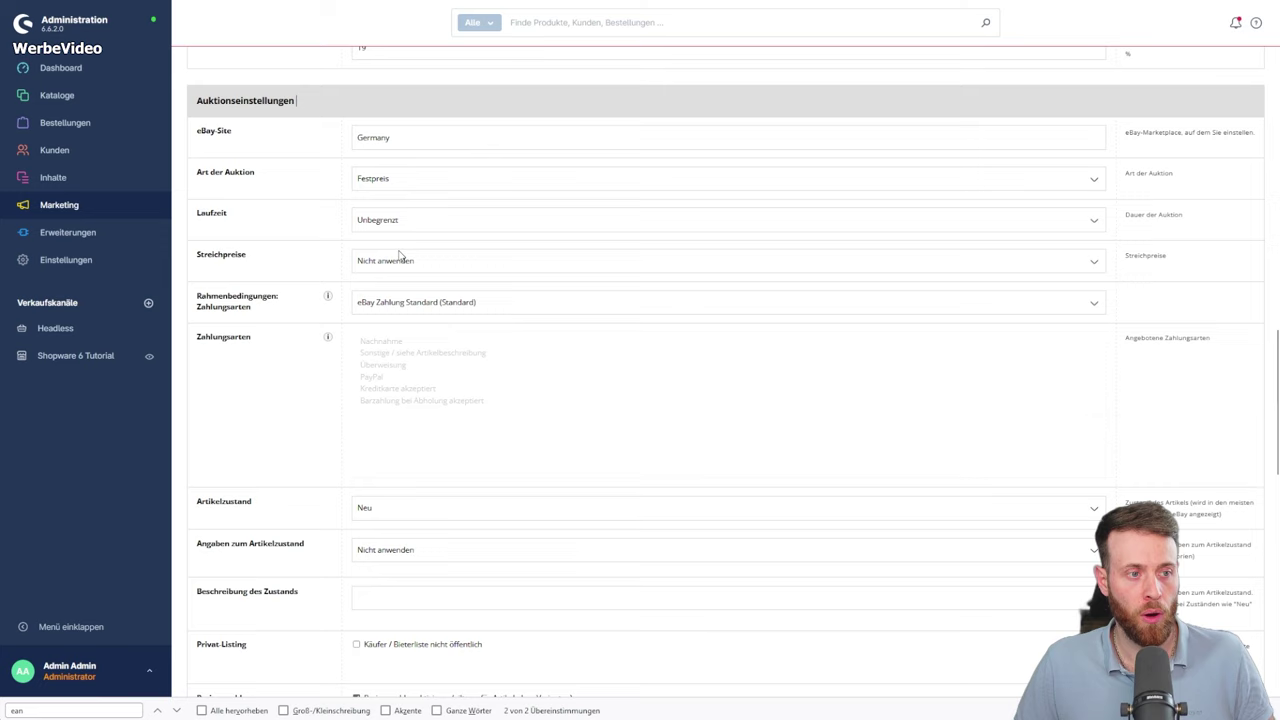
pyautogui.scroll(-1, 323, 288)
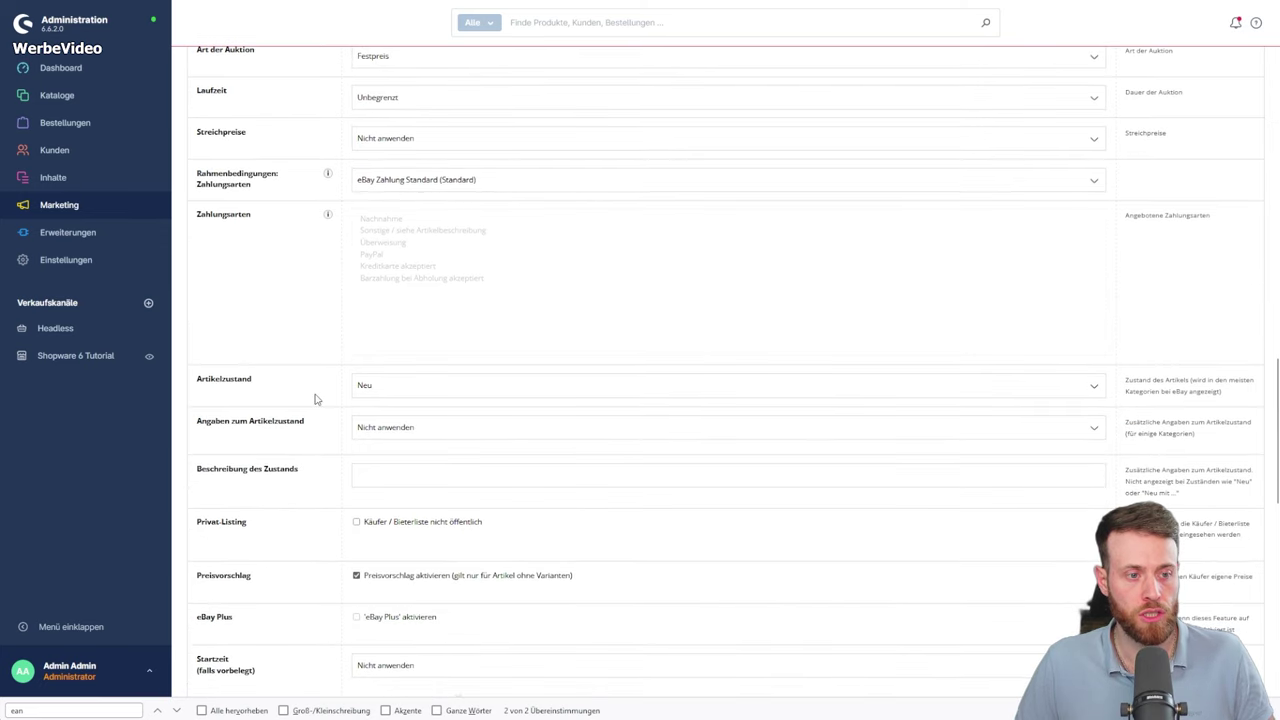
pyautogui.scroll(-1, 312, 380)
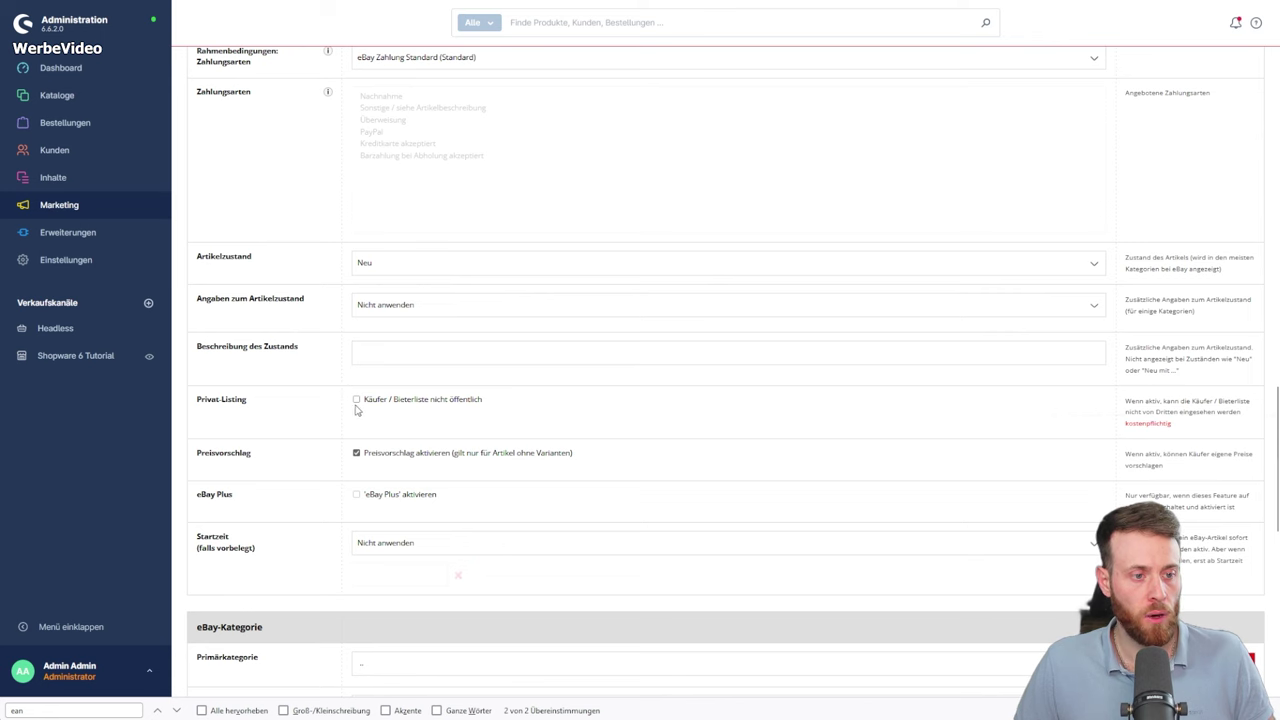
pyautogui.scroll(-2, 356, 410)
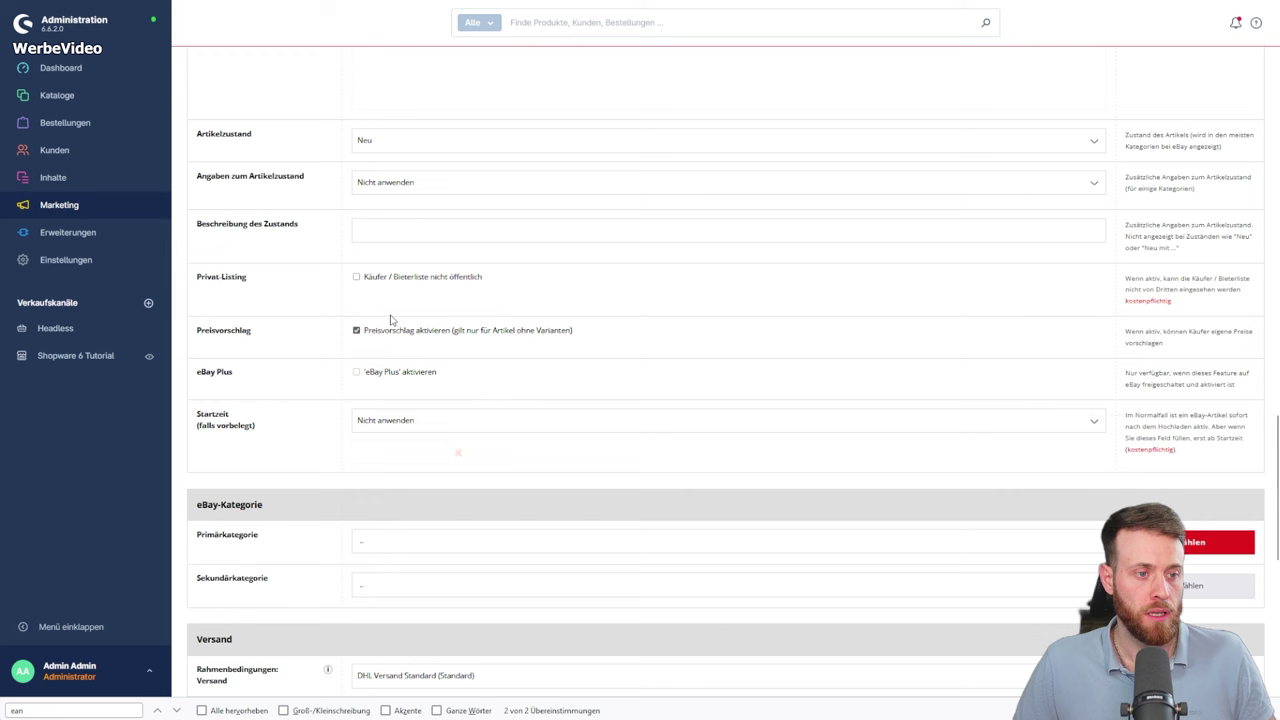
pyautogui.scroll(-1, 486, 303)
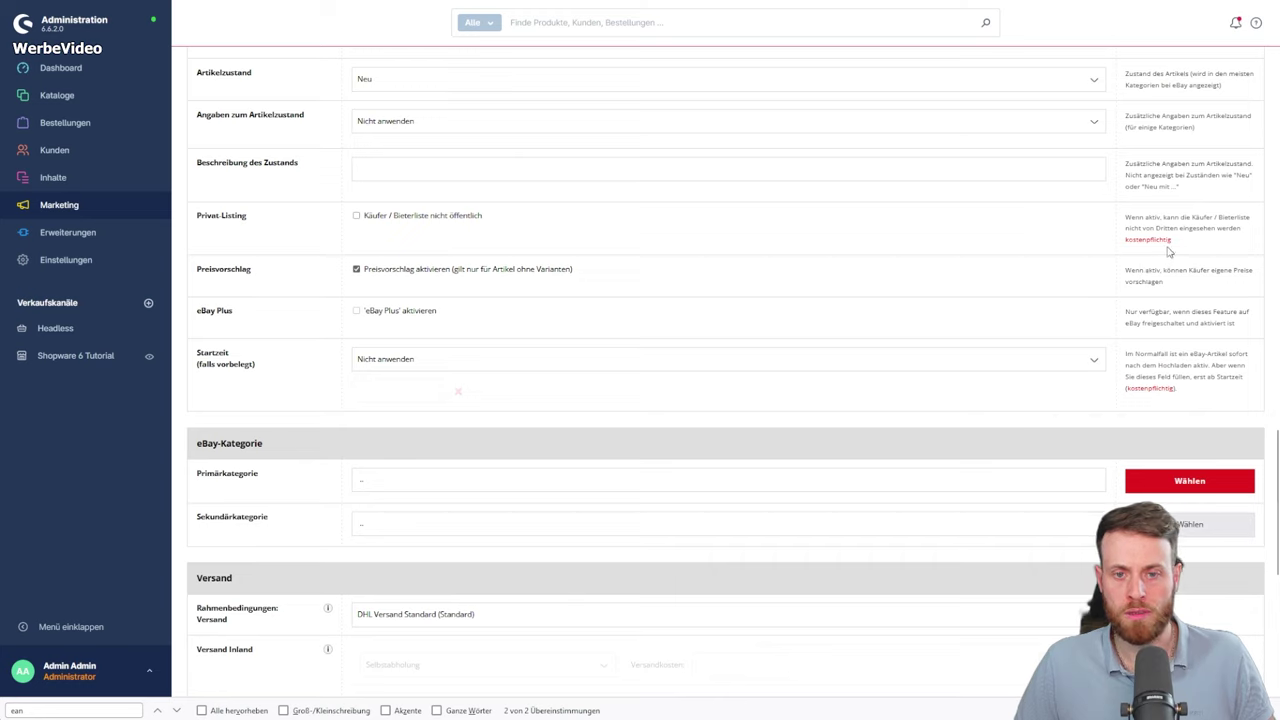
pyautogui.moveTo(1168, 250); pyautogui.dragTo(1031, 237)
pyautogui.click(685, 230)
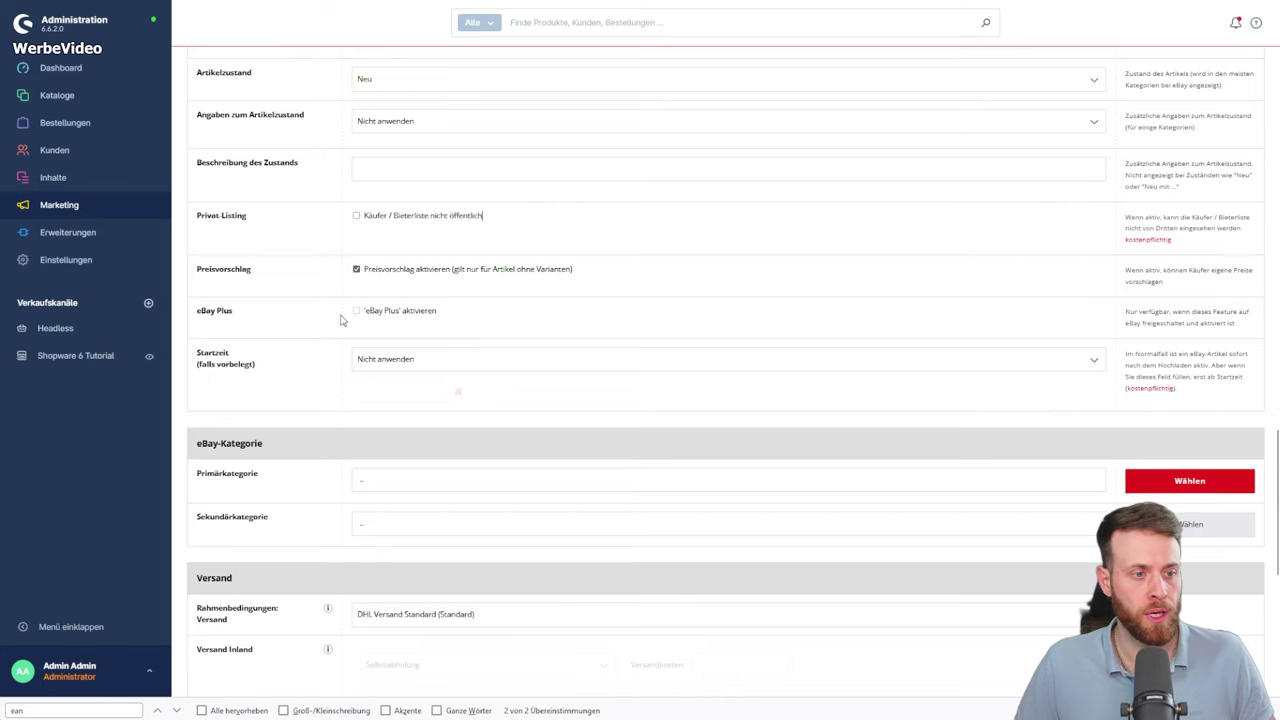
# Check the Preisvorschlag, eBay Plus and Startzeit options, and look over the eBay-Kategorie and Versand sections.
pyautogui.scroll(-1, 423, 309)
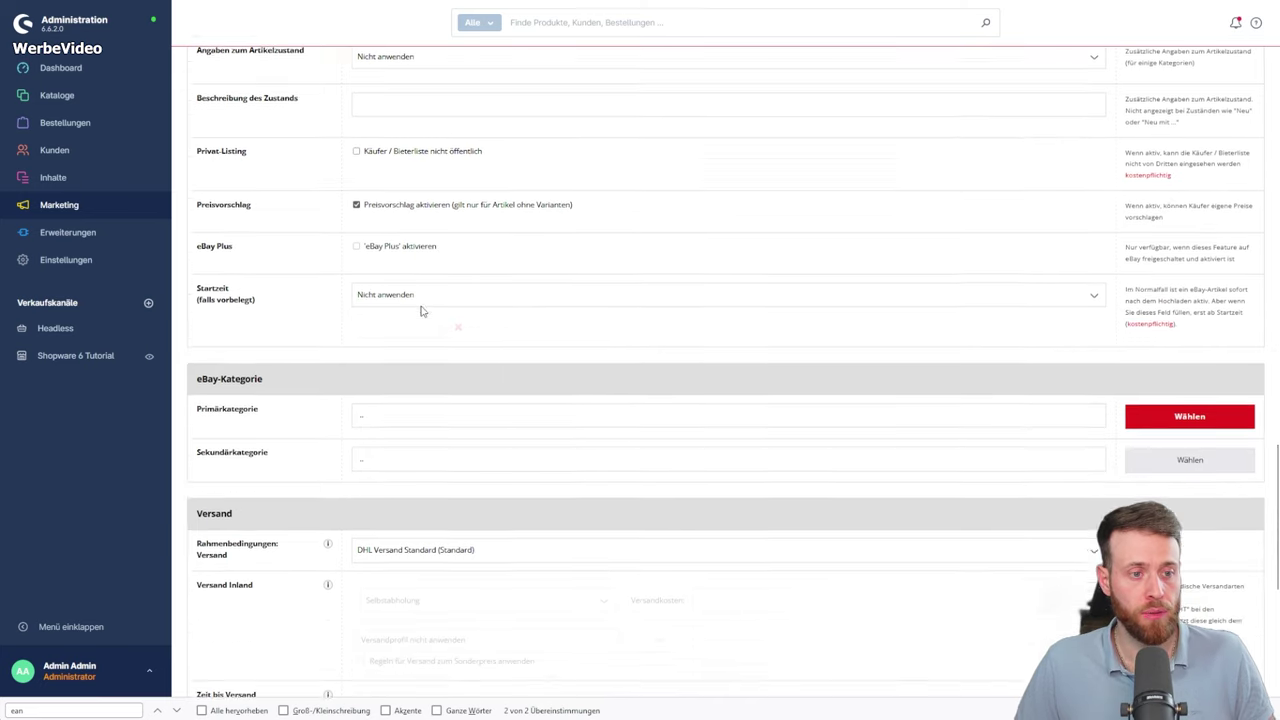
pyautogui.scroll(-2, 423, 314)
pyautogui.scroll(2, 423, 314)
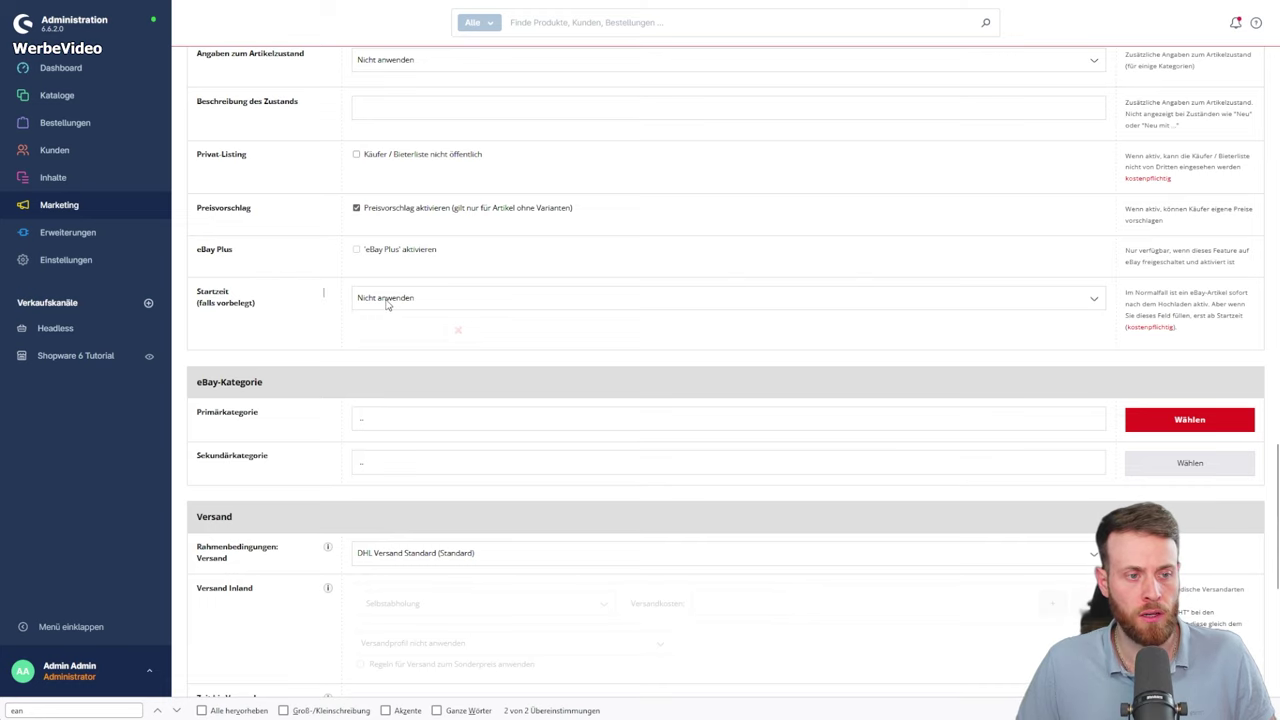
pyautogui.scroll(2, 387, 304)
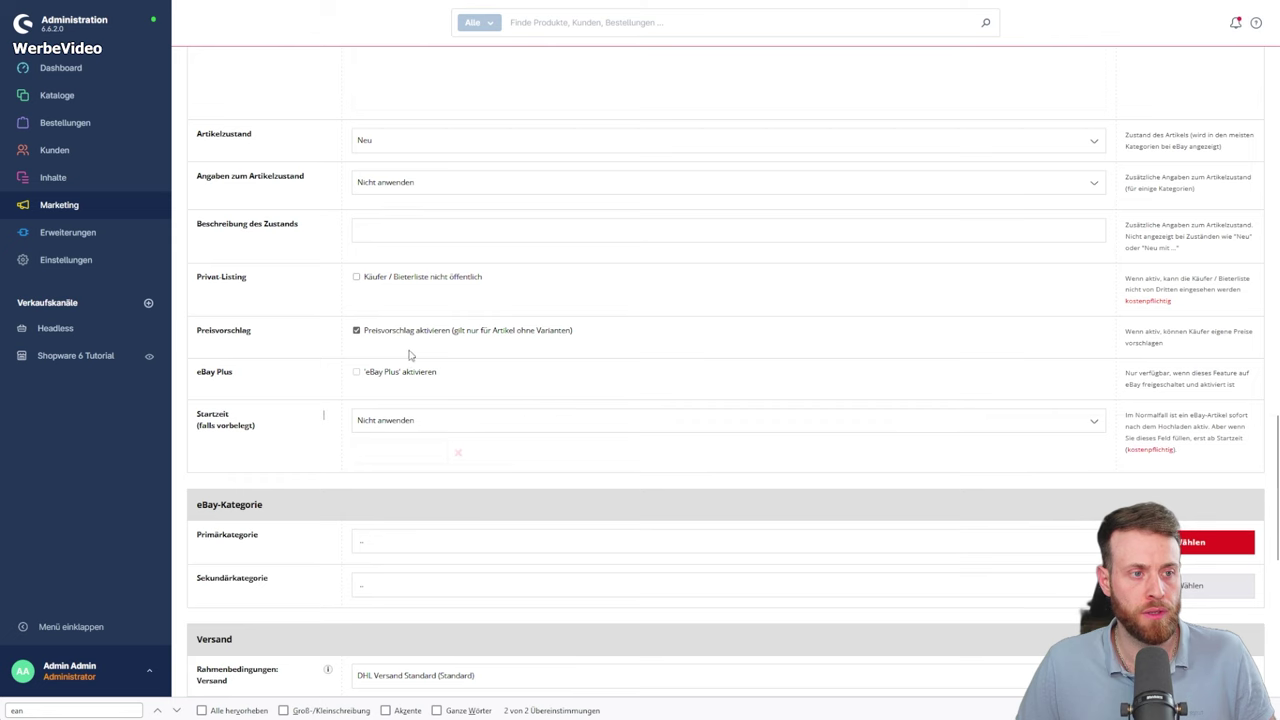
pyautogui.scroll(-4, 330, 400)
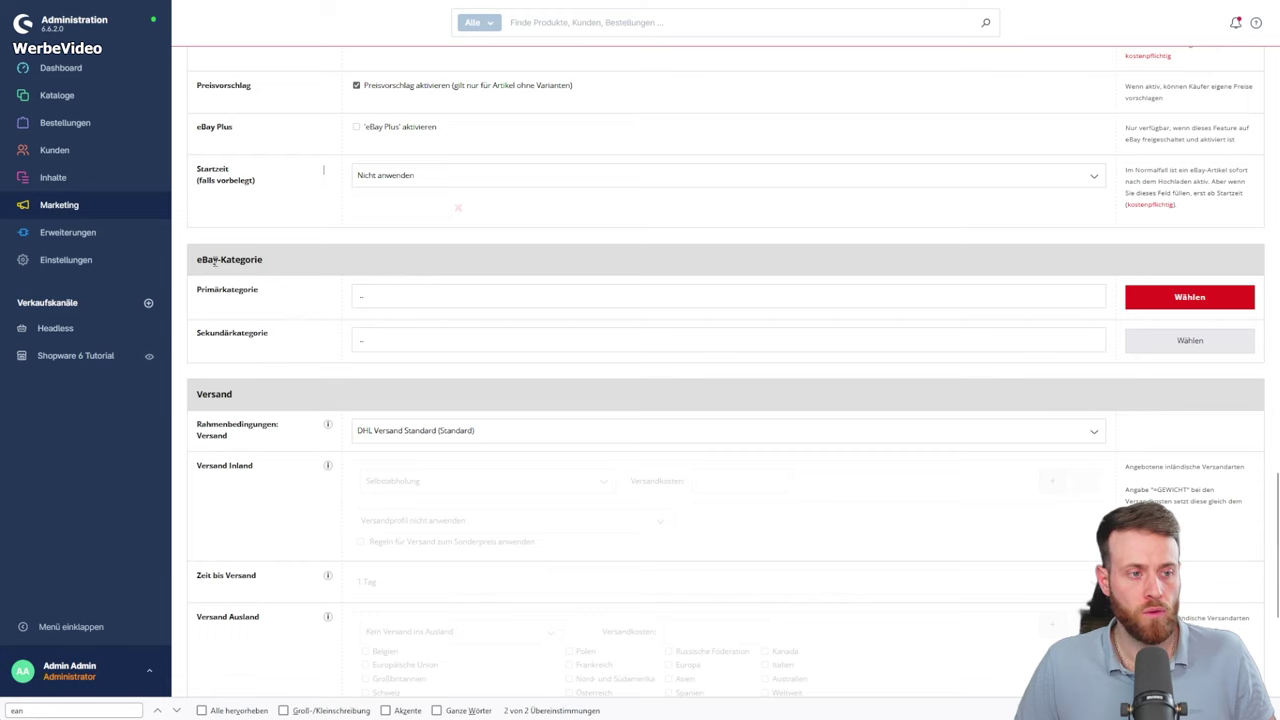
pyautogui.scroll(-3, 497, 437)
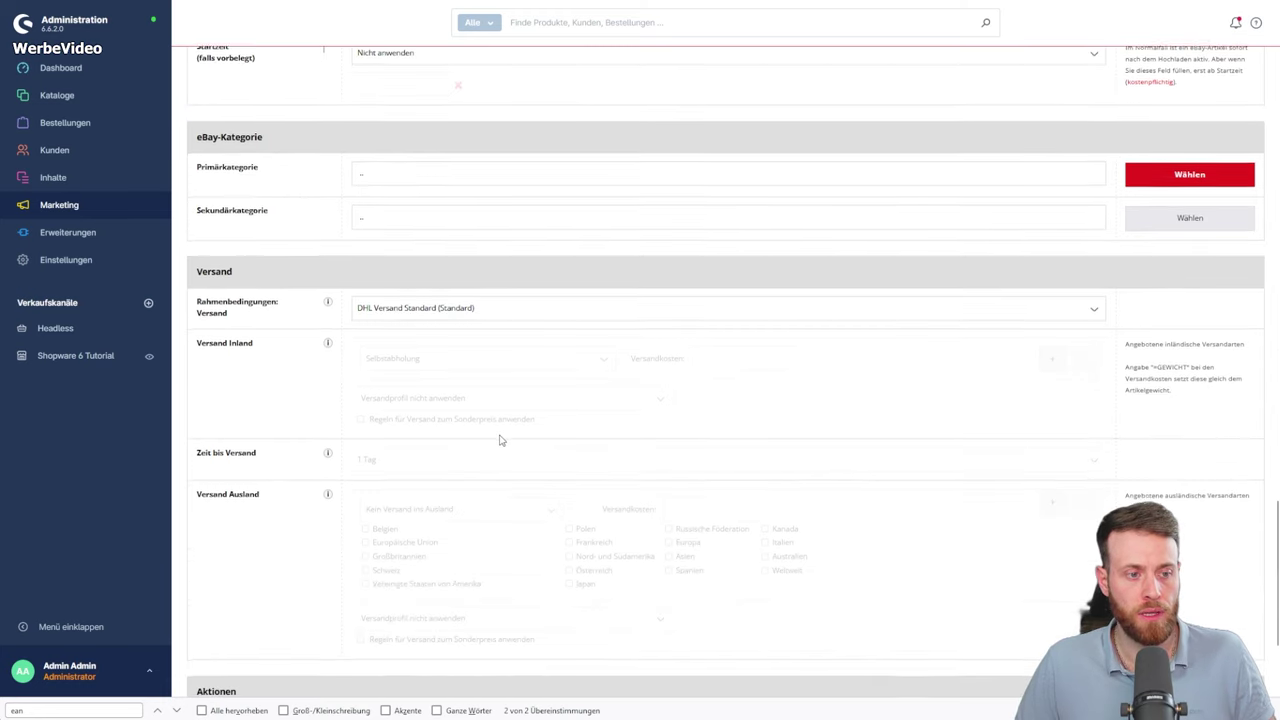
pyautogui.scroll(2, 489, 437)
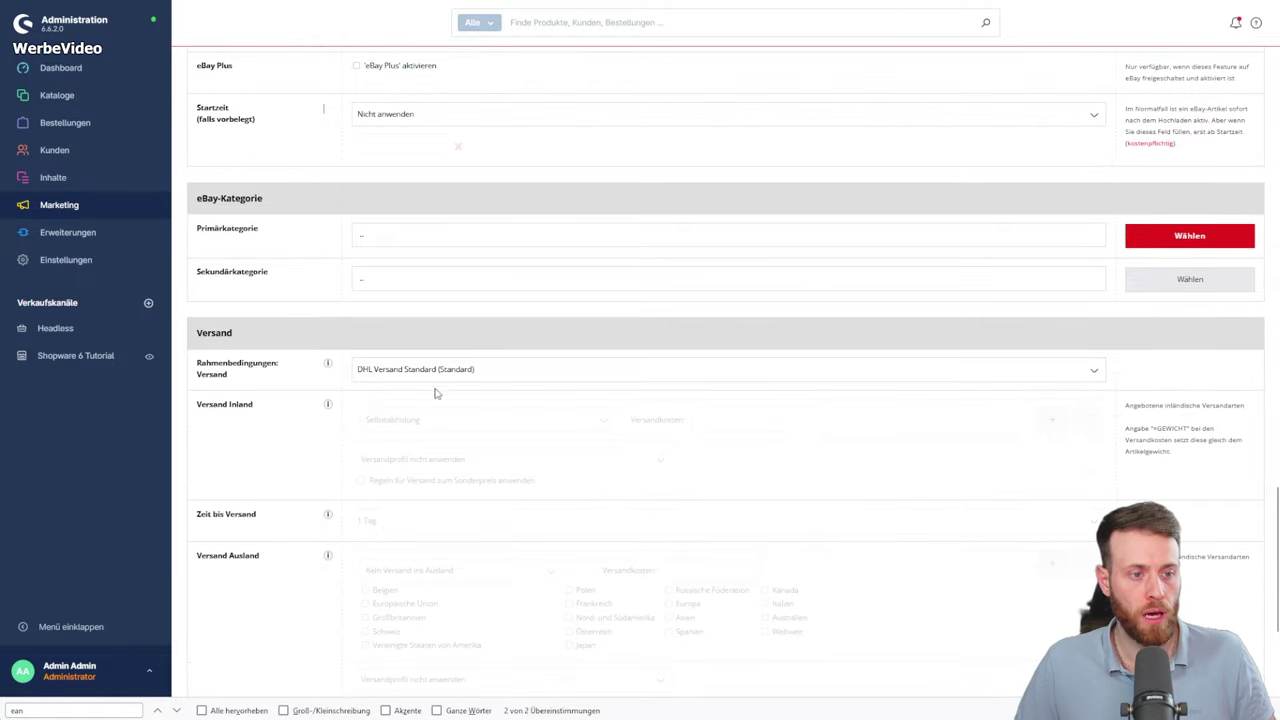
# Set the eBay Primärkategorie to PC- & Videospiele > Zubehör > Headsets.
pyautogui.scroll(-2, 267, 355)
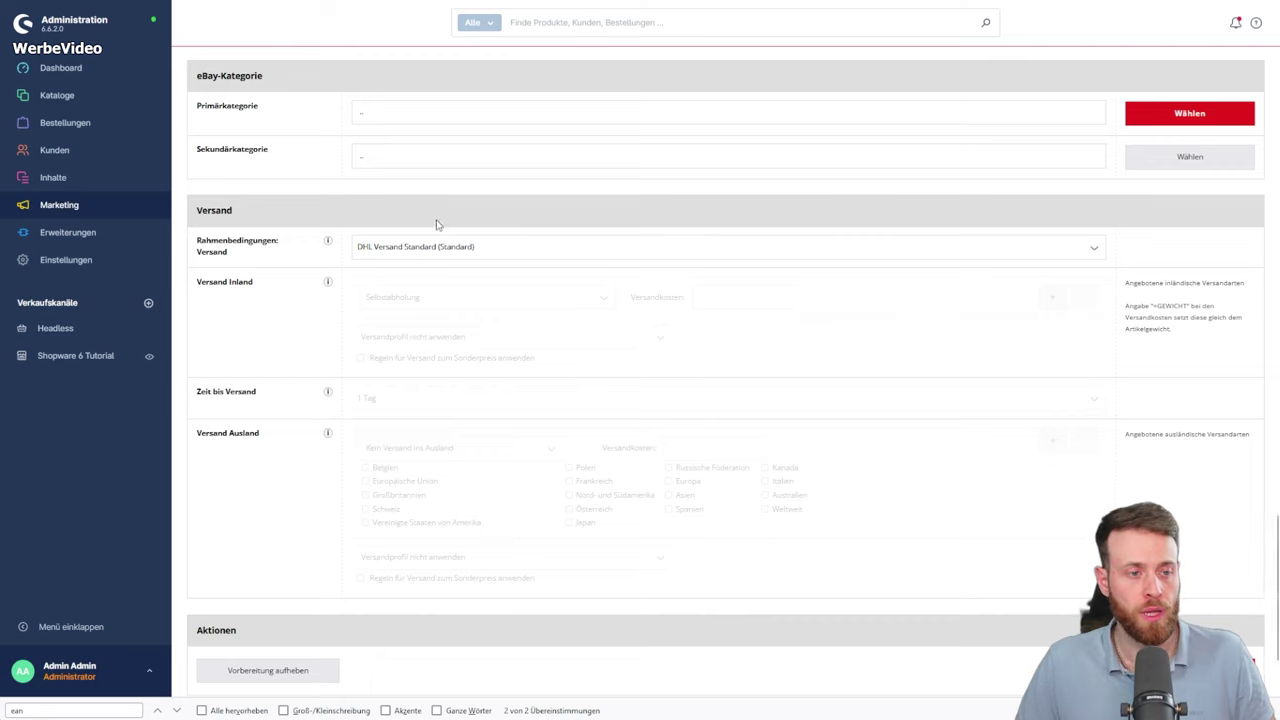
pyautogui.scroll(2, 420, 278)
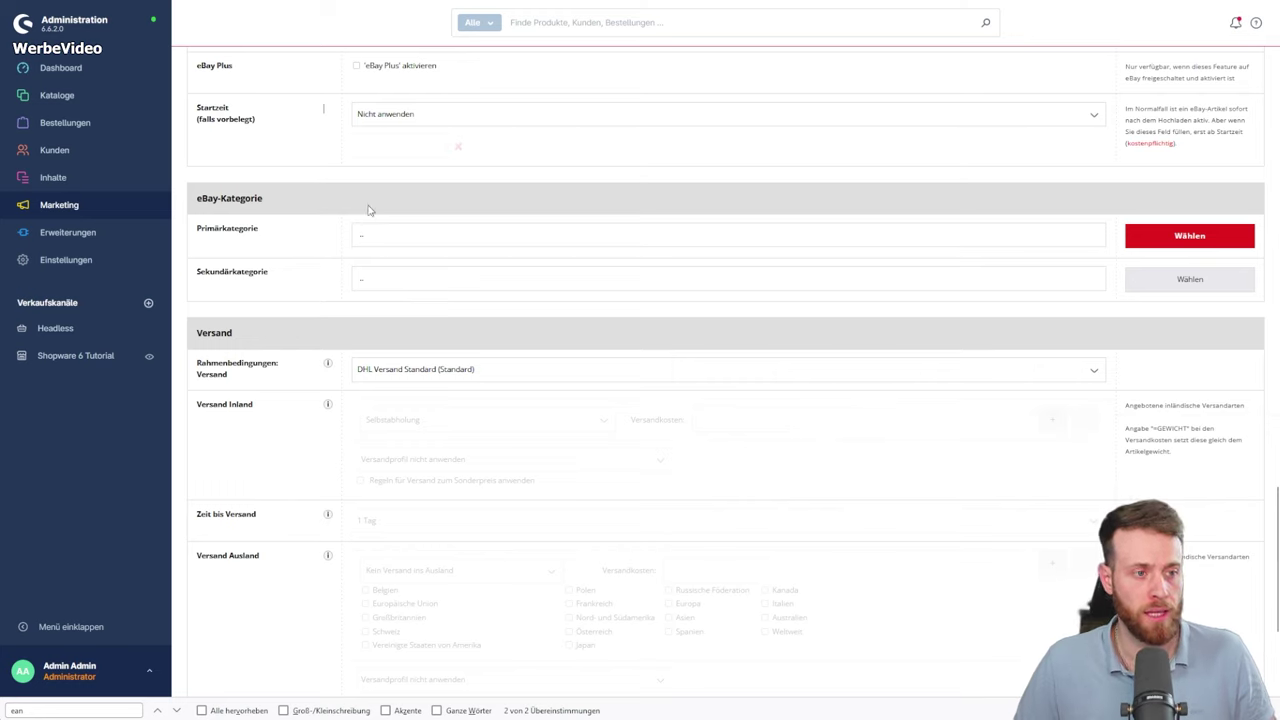
pyautogui.click(1175, 245)
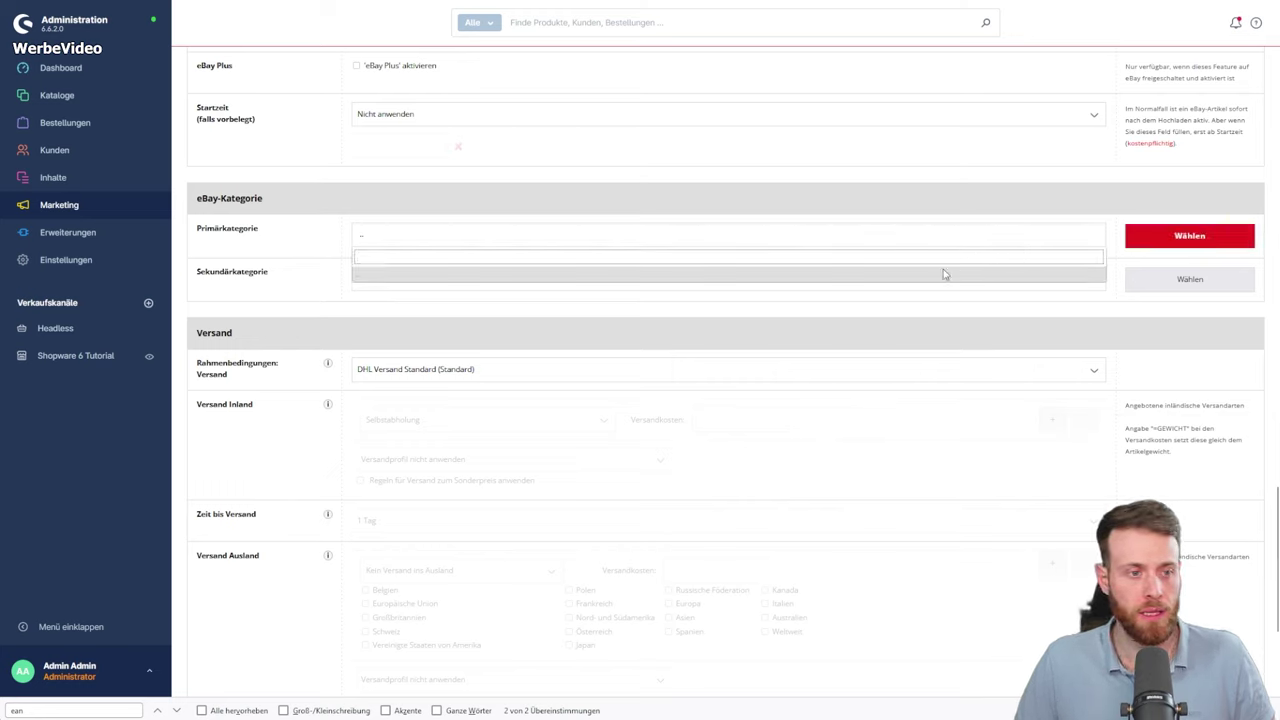
pyautogui.click(889, 238)
pyautogui.click(880, 242)
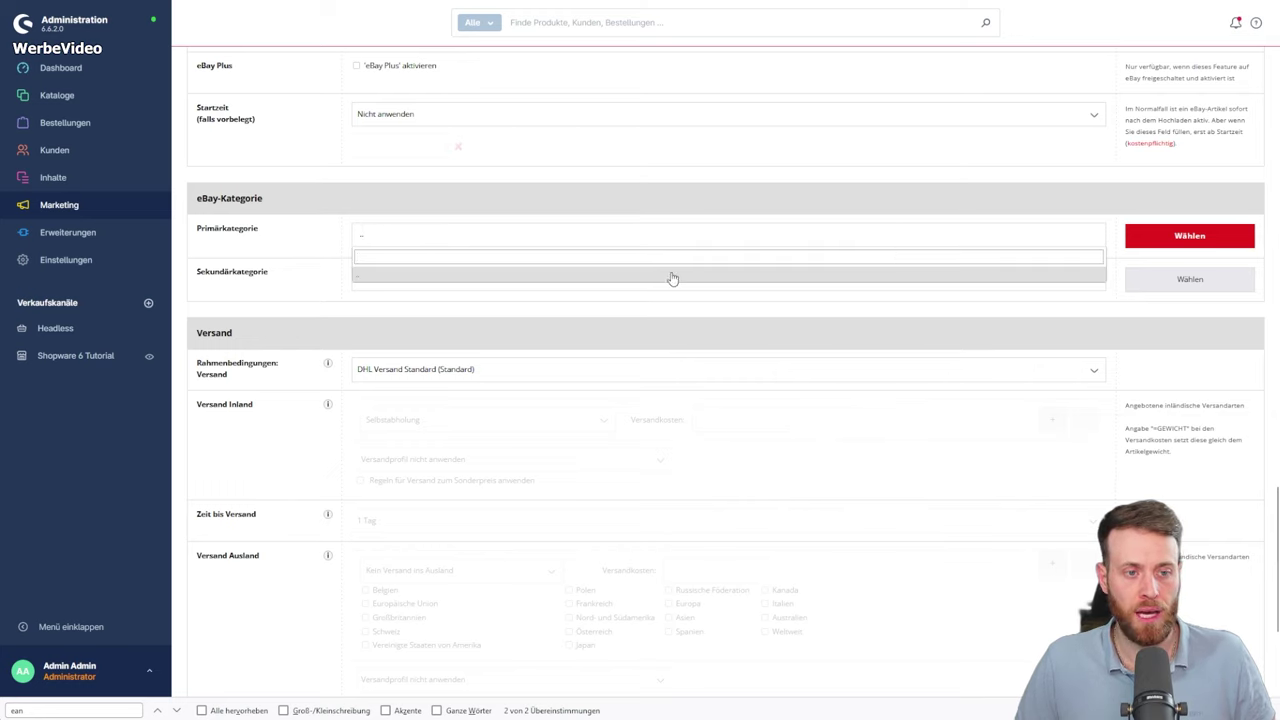
pyautogui.click(1189, 236)
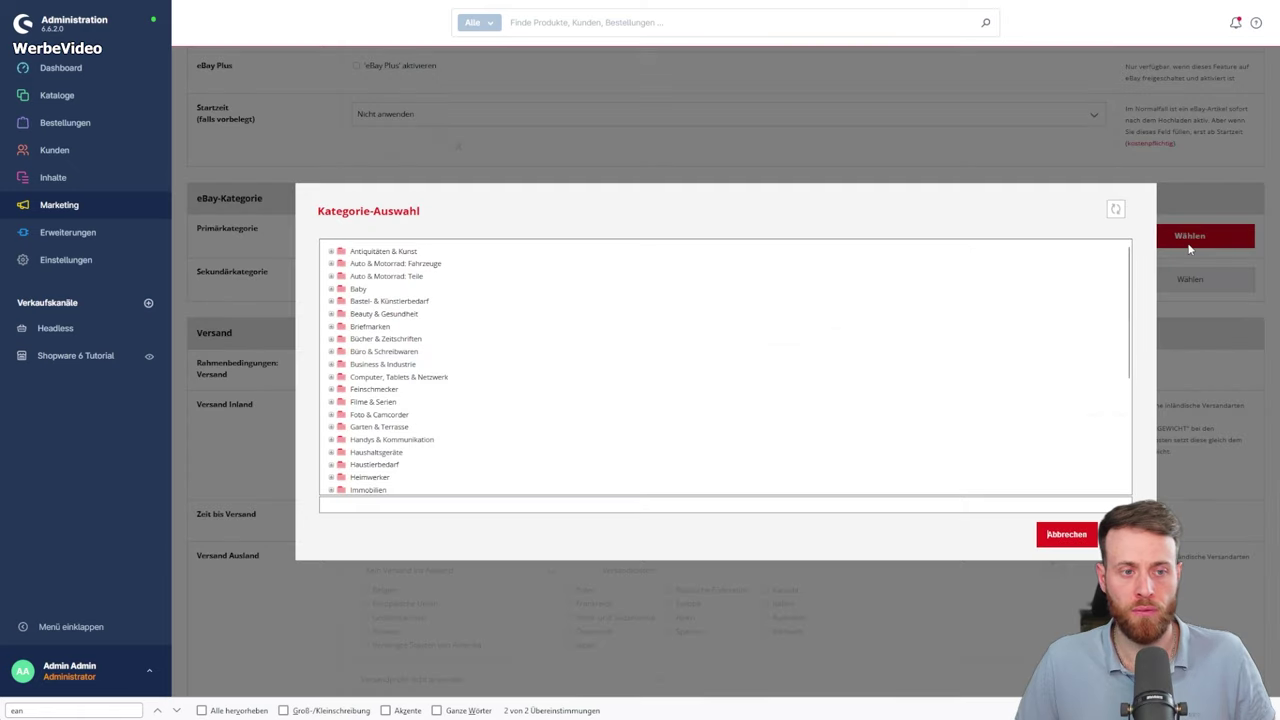
pyautogui.scroll(-6, 478, 444)
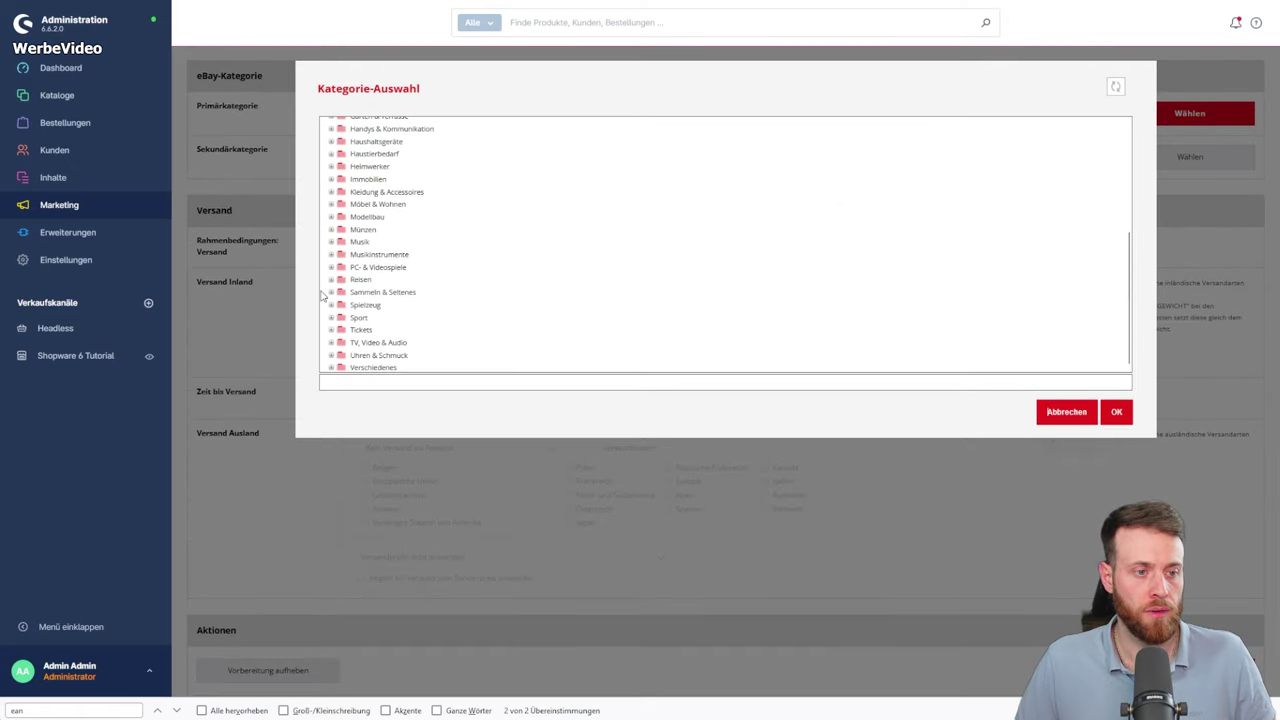
pyautogui.scroll(-1, 340, 335)
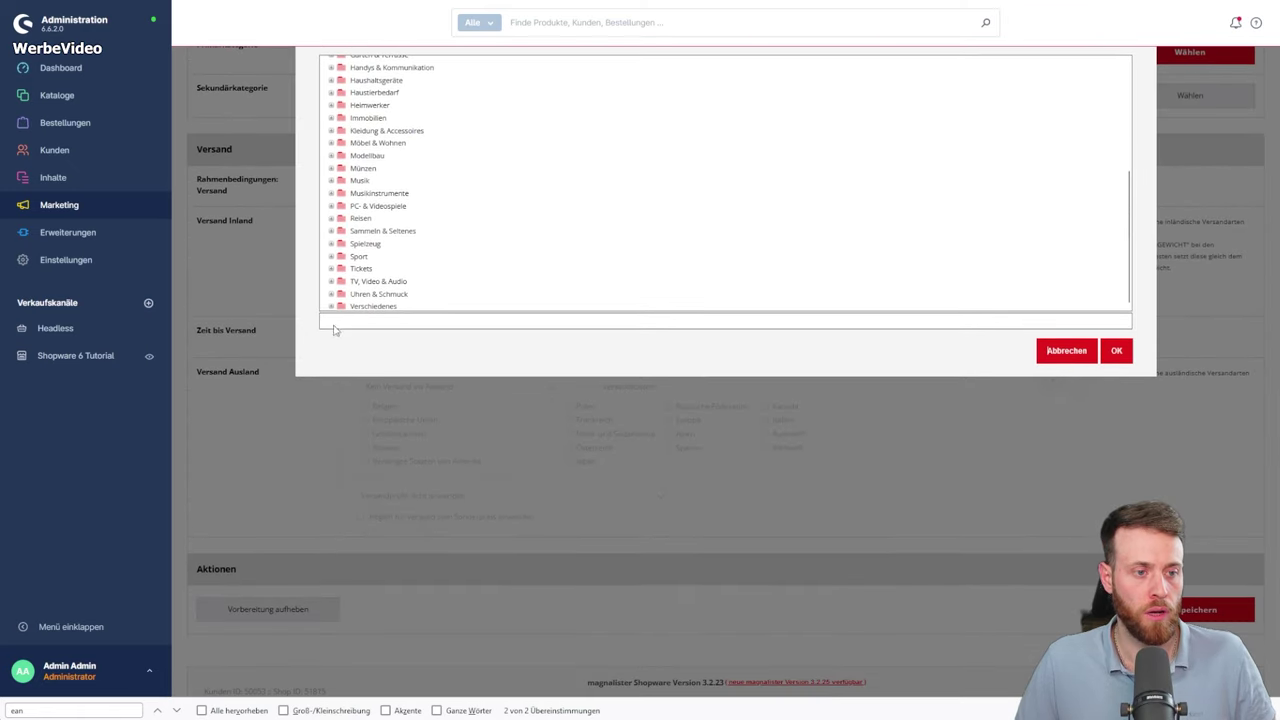
pyautogui.click(331, 206)
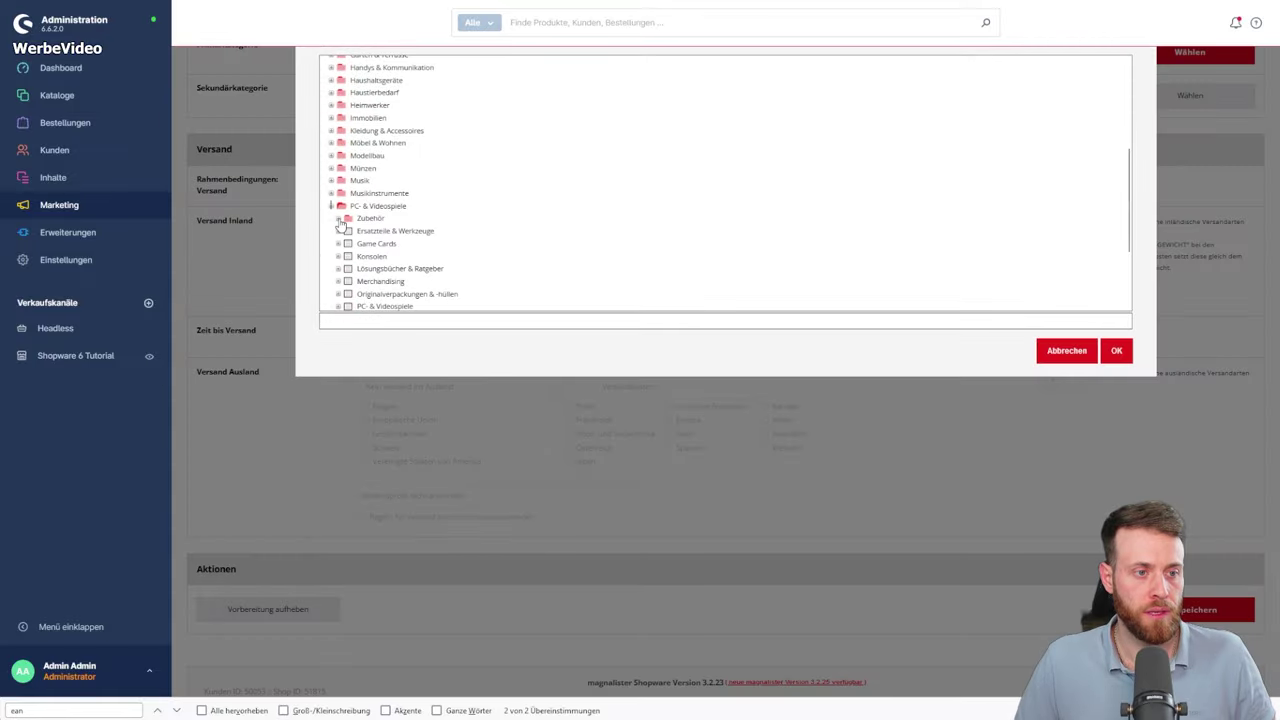
pyautogui.click(390, 250)
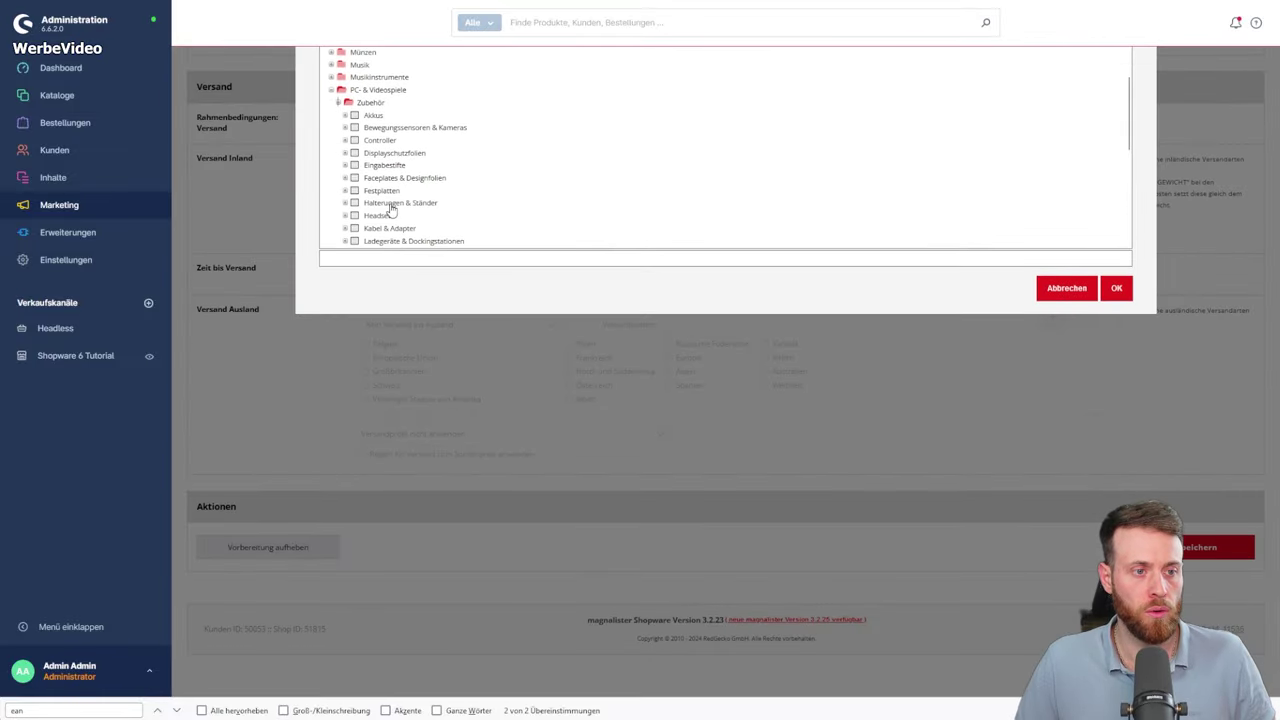
pyautogui.click(376, 215)
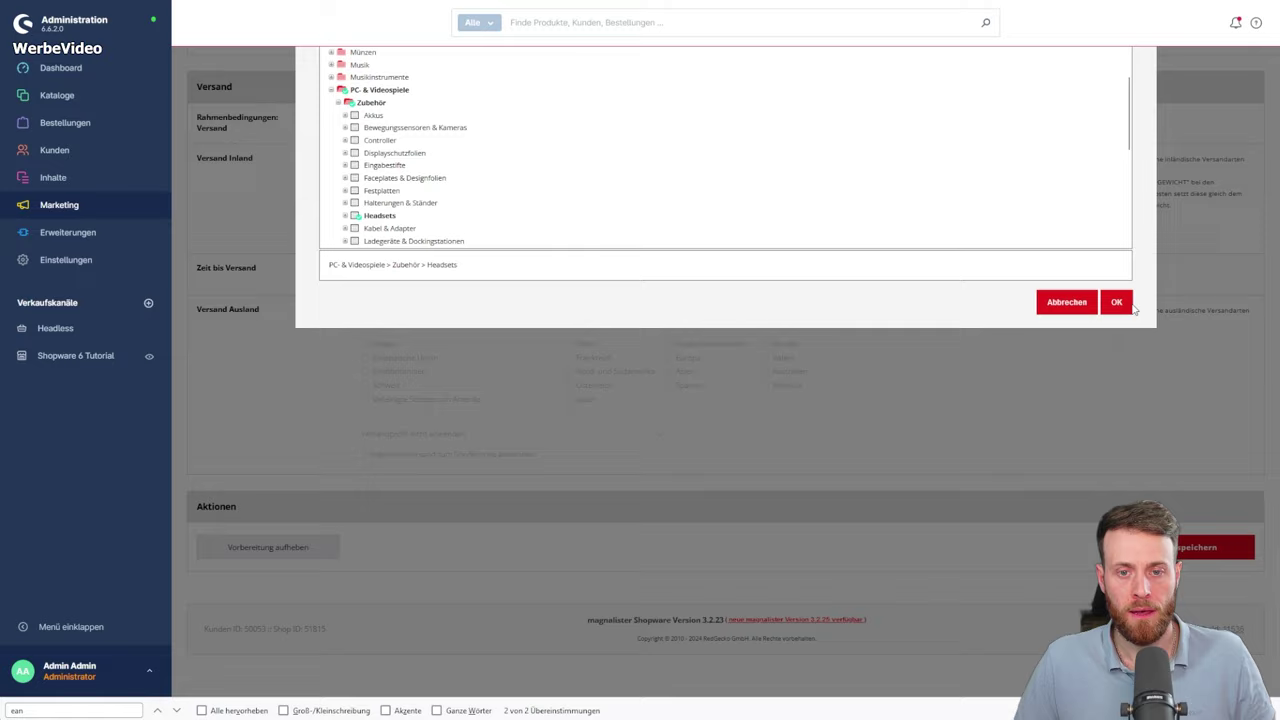
pyautogui.click(1130, 305)
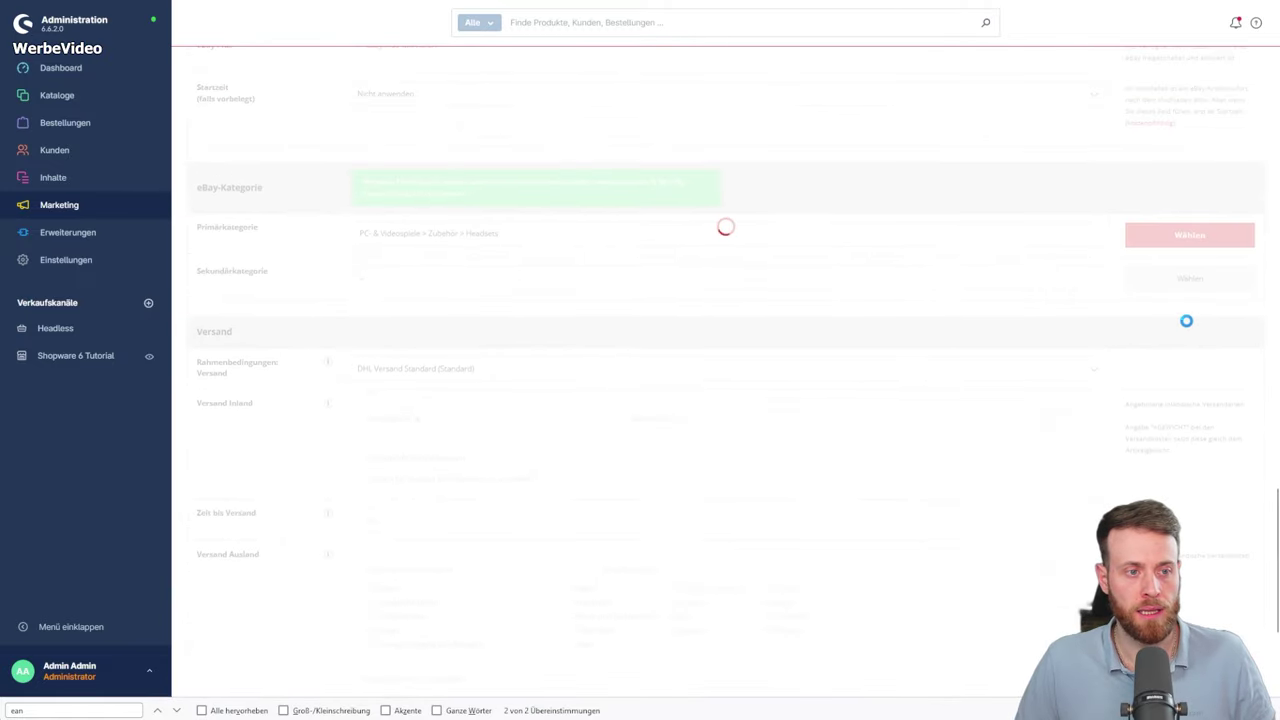
# Review the matching of eBay Pflicht-Attribute, optional attributes and Eigene Attribute with the web-shop attributes.
pyautogui.scroll(-3, 1186, 321)
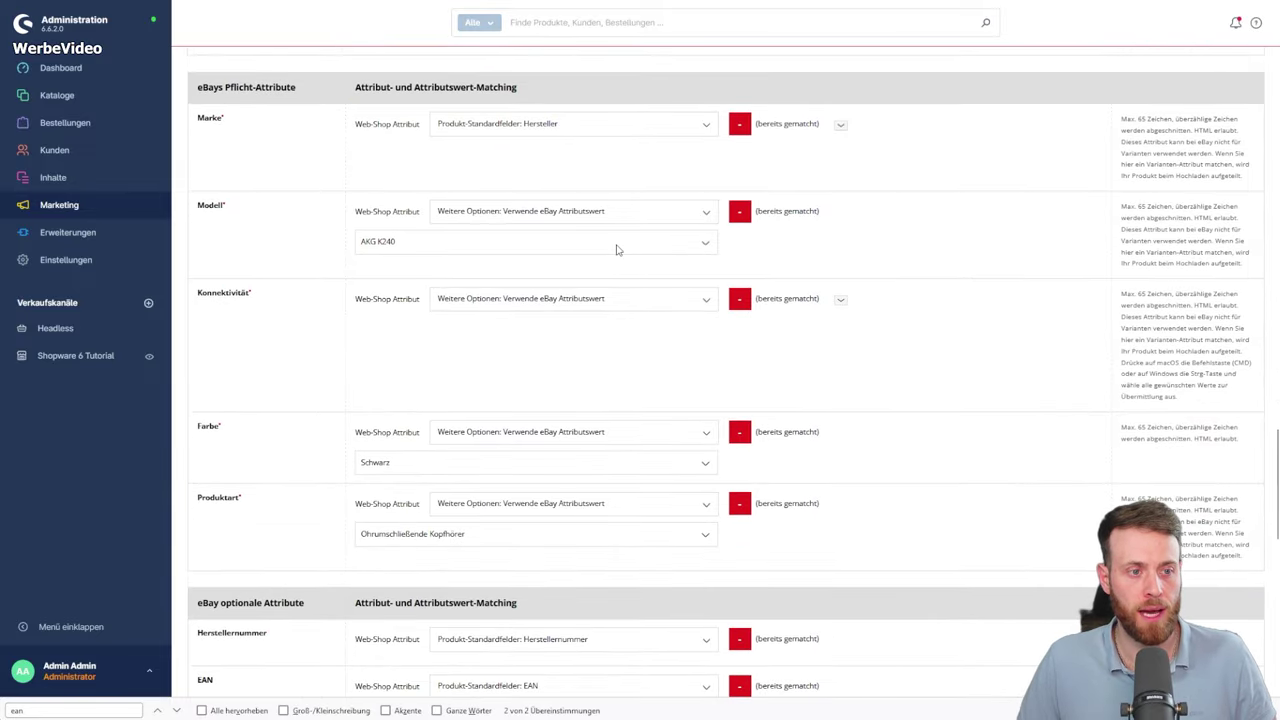
pyautogui.scroll(-2, 549, 211)
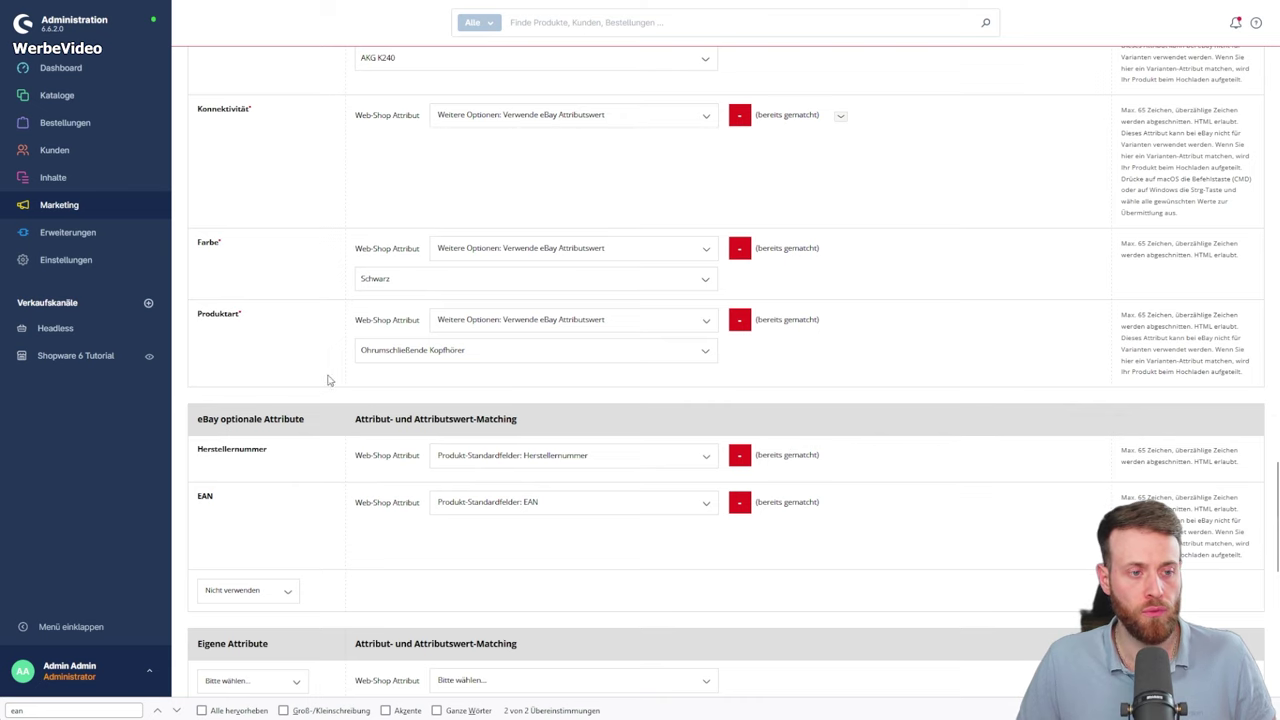
pyautogui.scroll(-2, 470, 392)
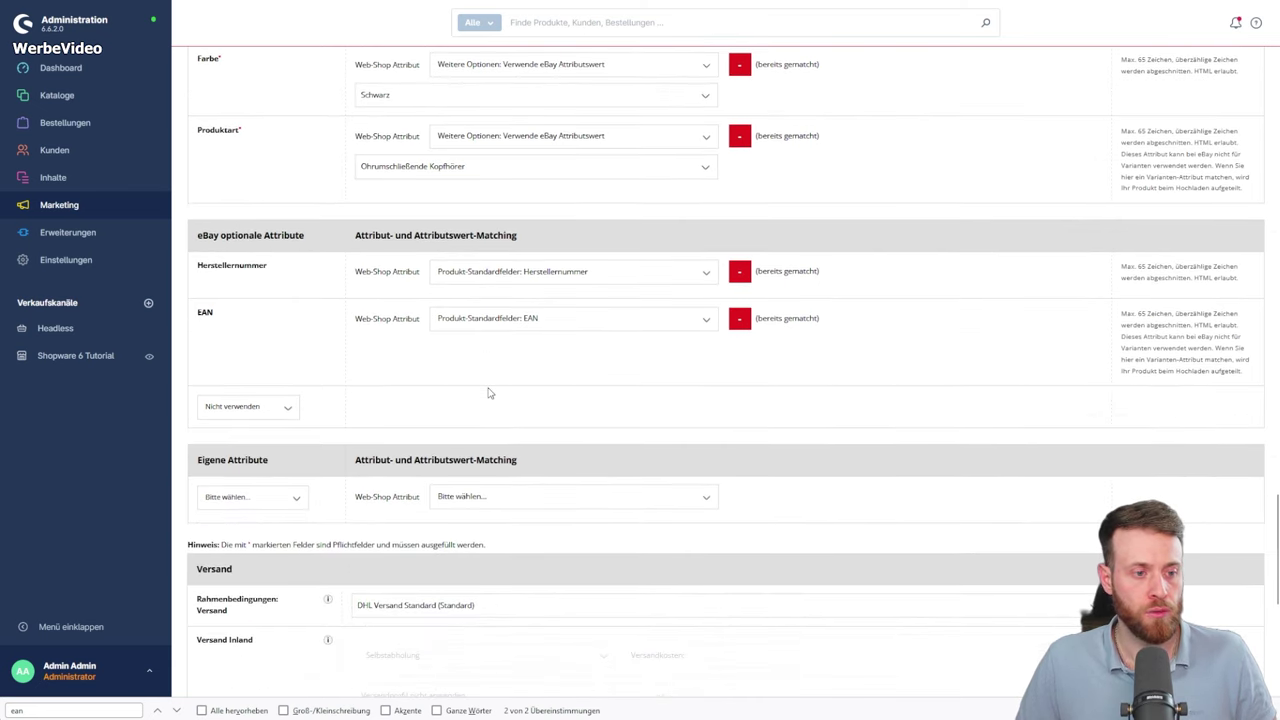
pyautogui.scroll(-4, 488, 393)
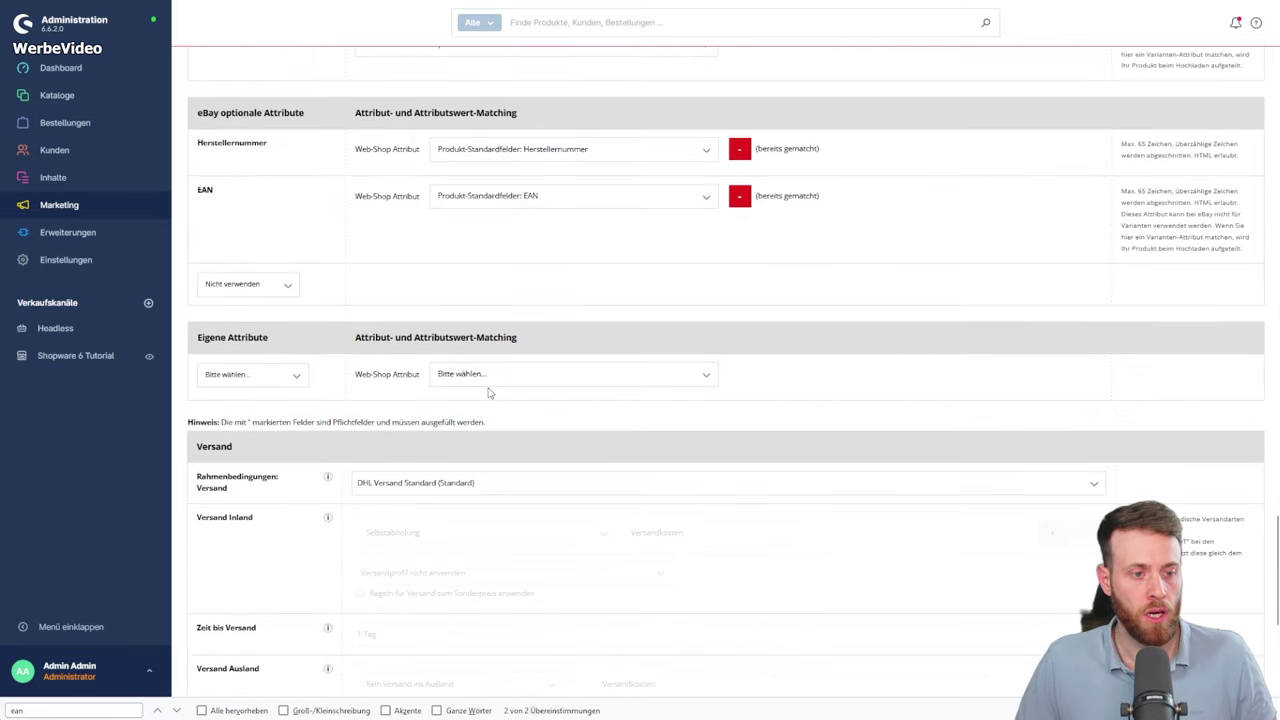
pyautogui.scroll(3, 488, 393)
pyautogui.scroll(6, 488, 393)
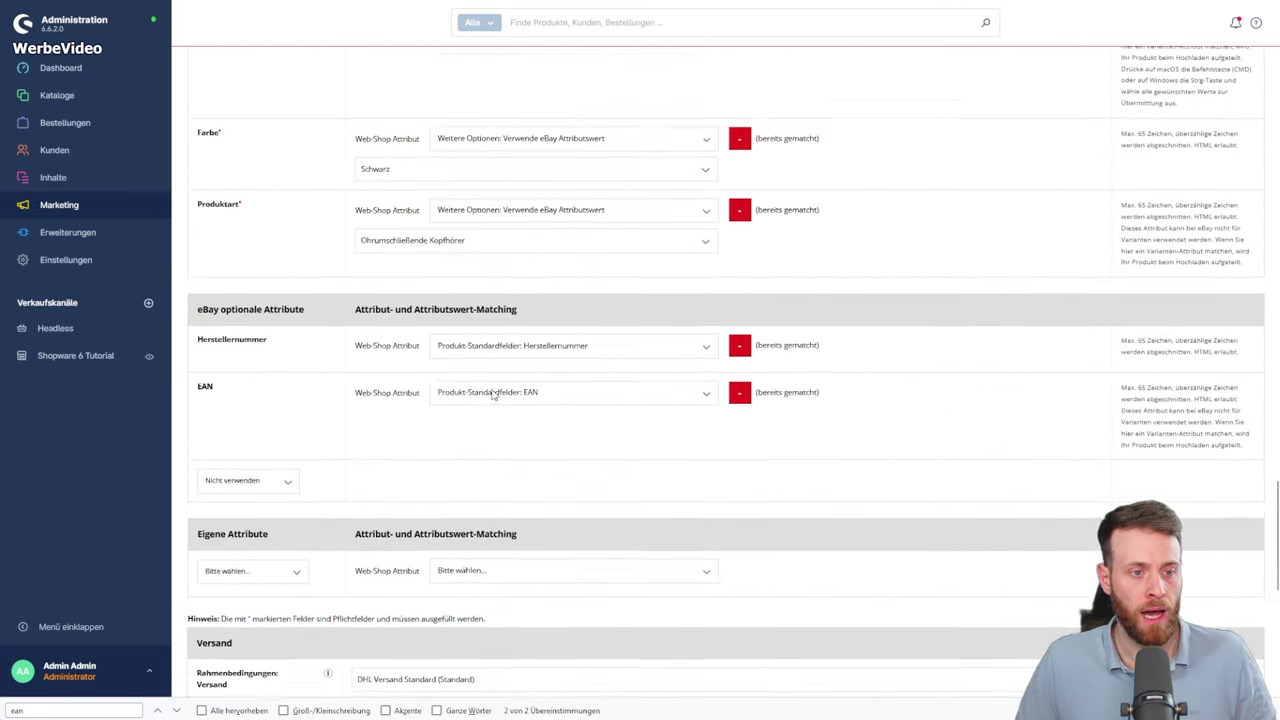
pyautogui.scroll(2, 495, 392)
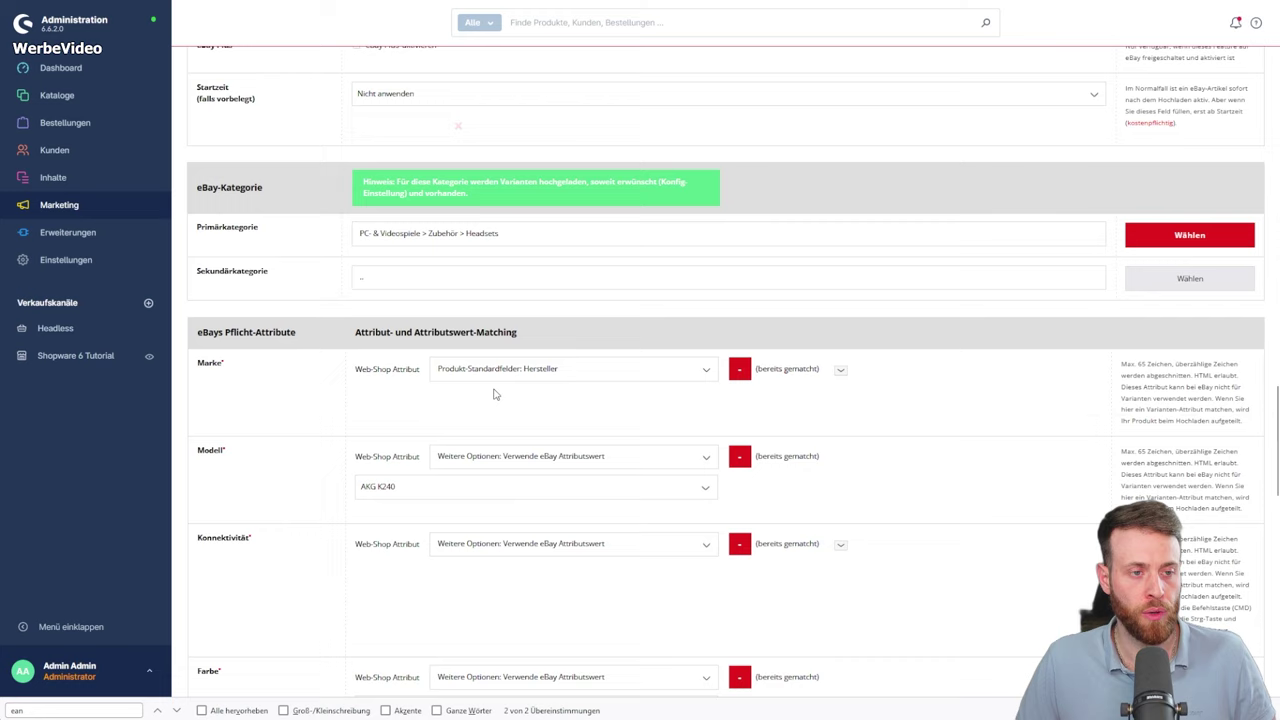
pyautogui.scroll(-3, 495, 390)
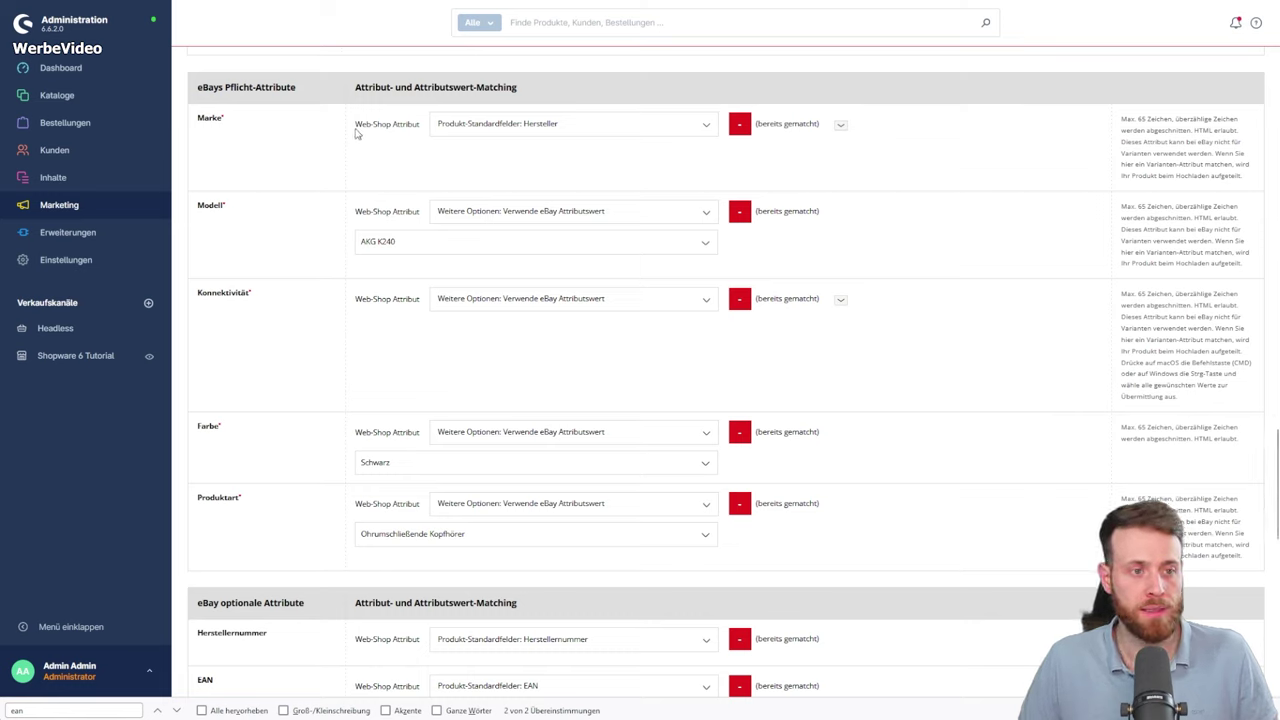
pyautogui.moveTo(356, 126); pyautogui.dragTo(392, 127)
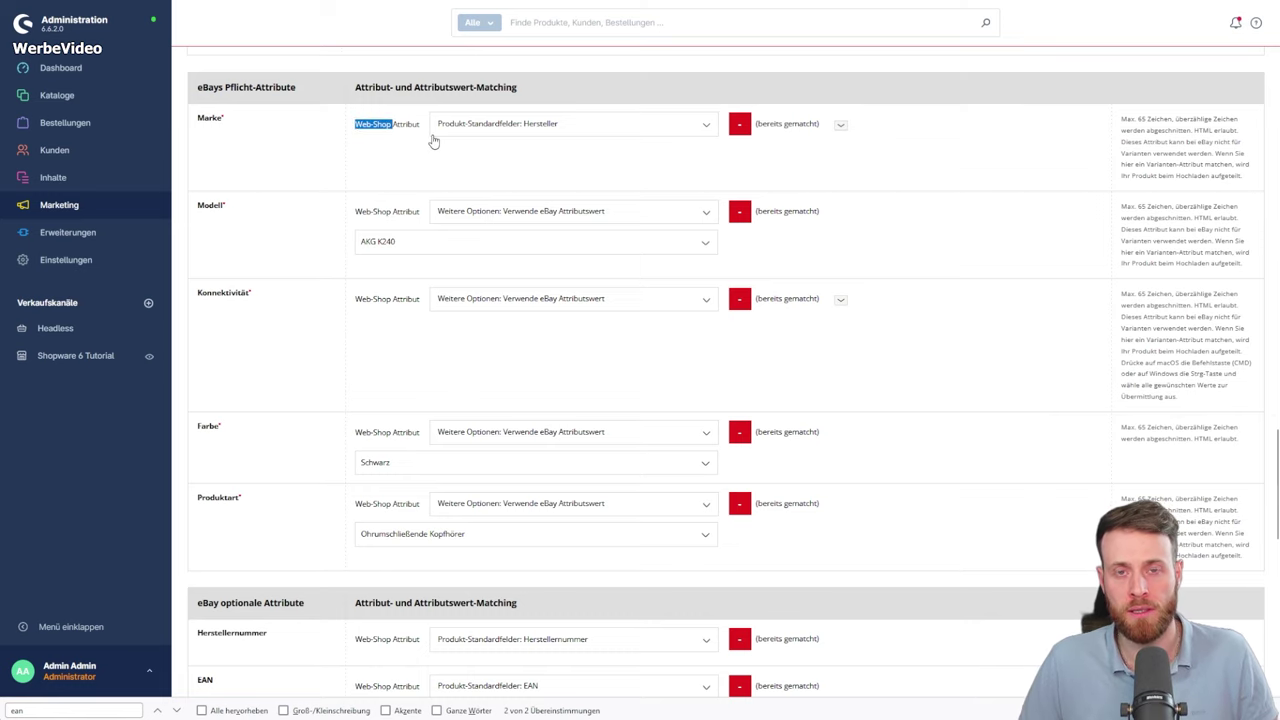
# Save the product preparation and select the AKG K 240 headset in the Hochladen list.
pyautogui.scroll(-15, 660, 234)
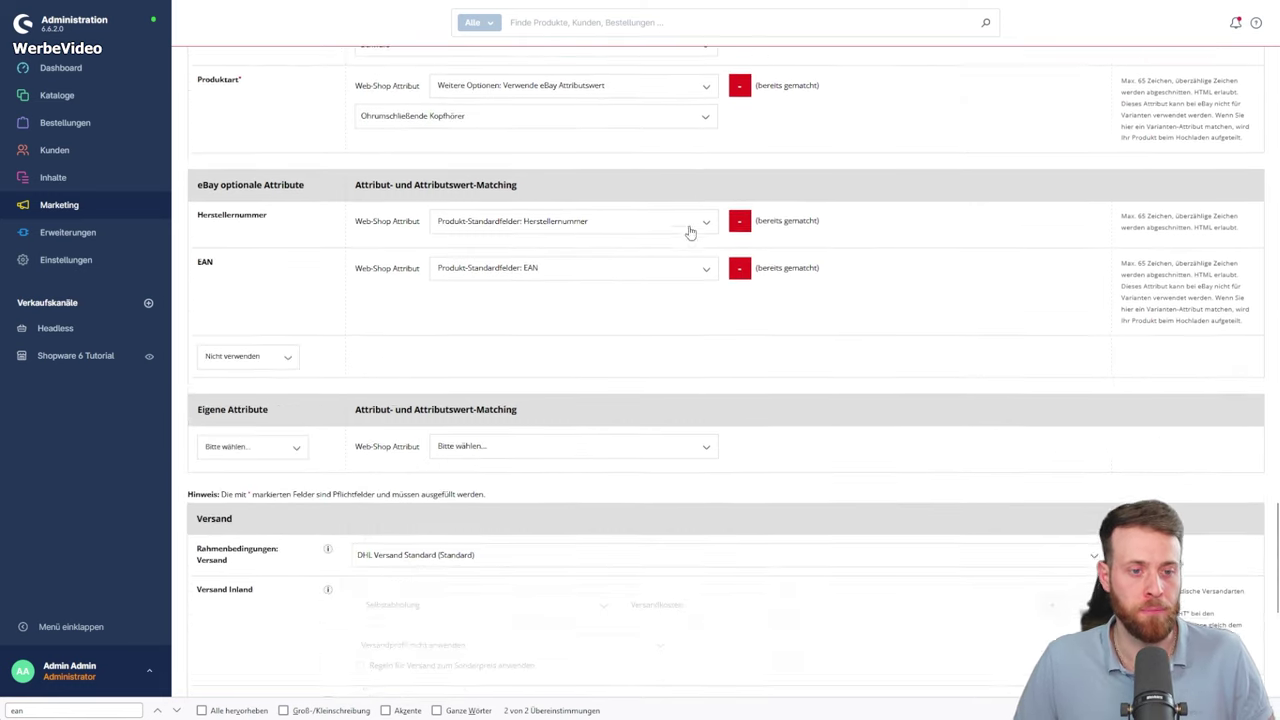
pyautogui.scroll(-2, 1143, 484)
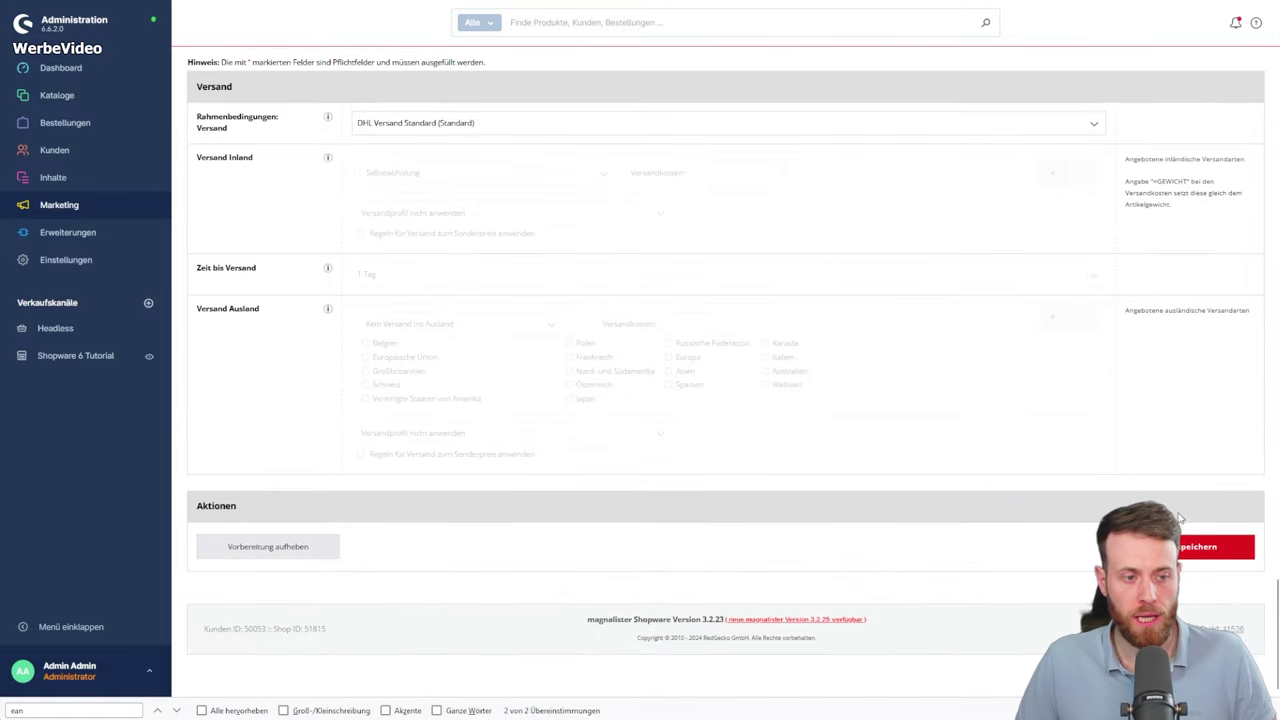
pyautogui.click(1190, 549)
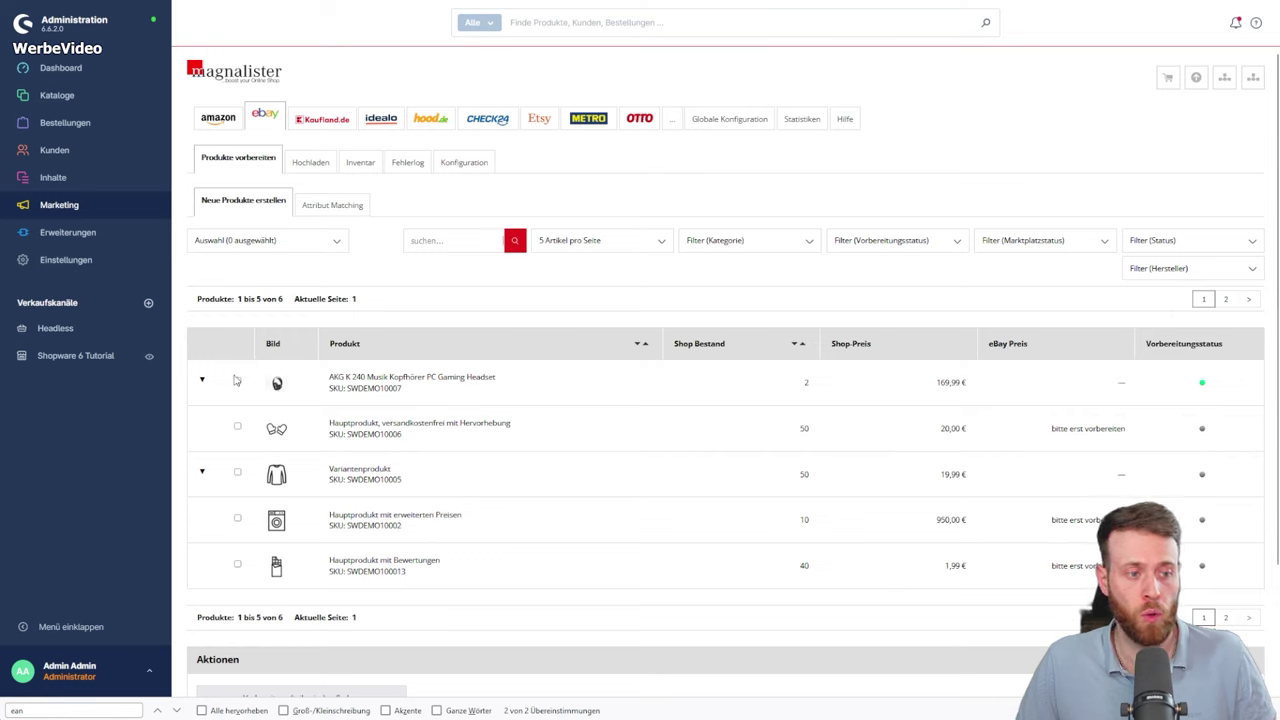
pyautogui.click(309, 165)
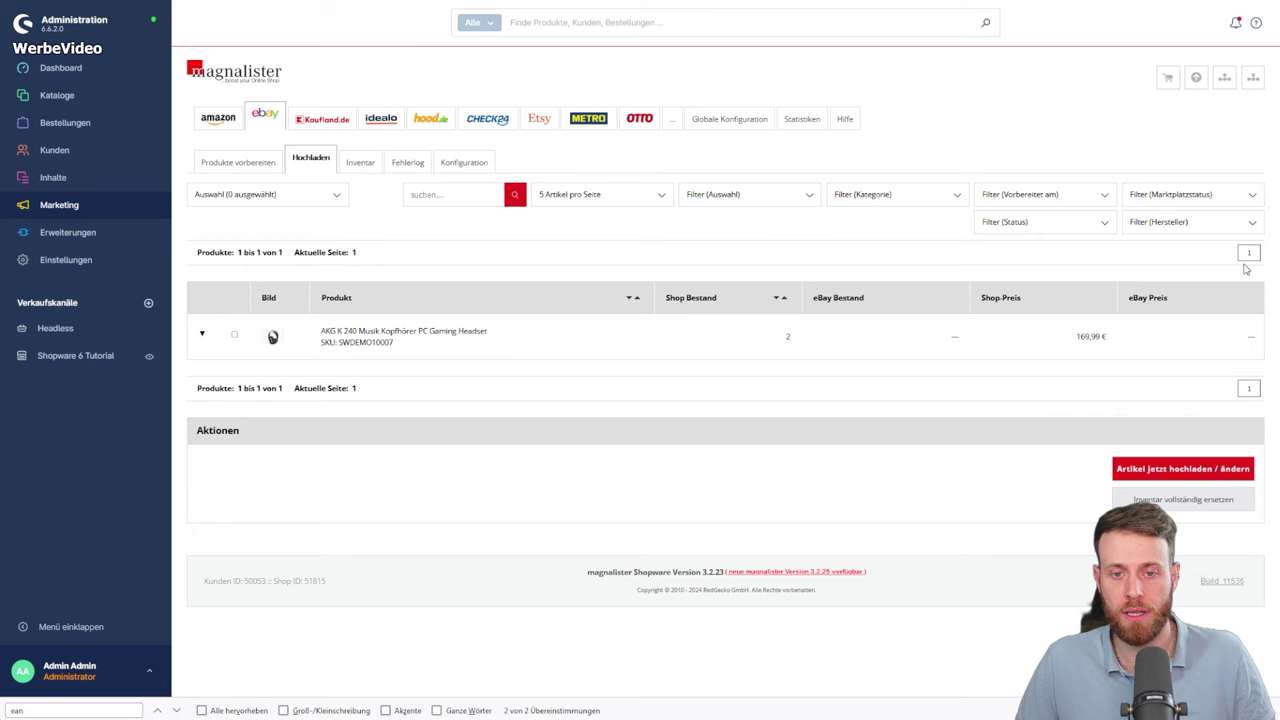
pyautogui.click(234, 335)
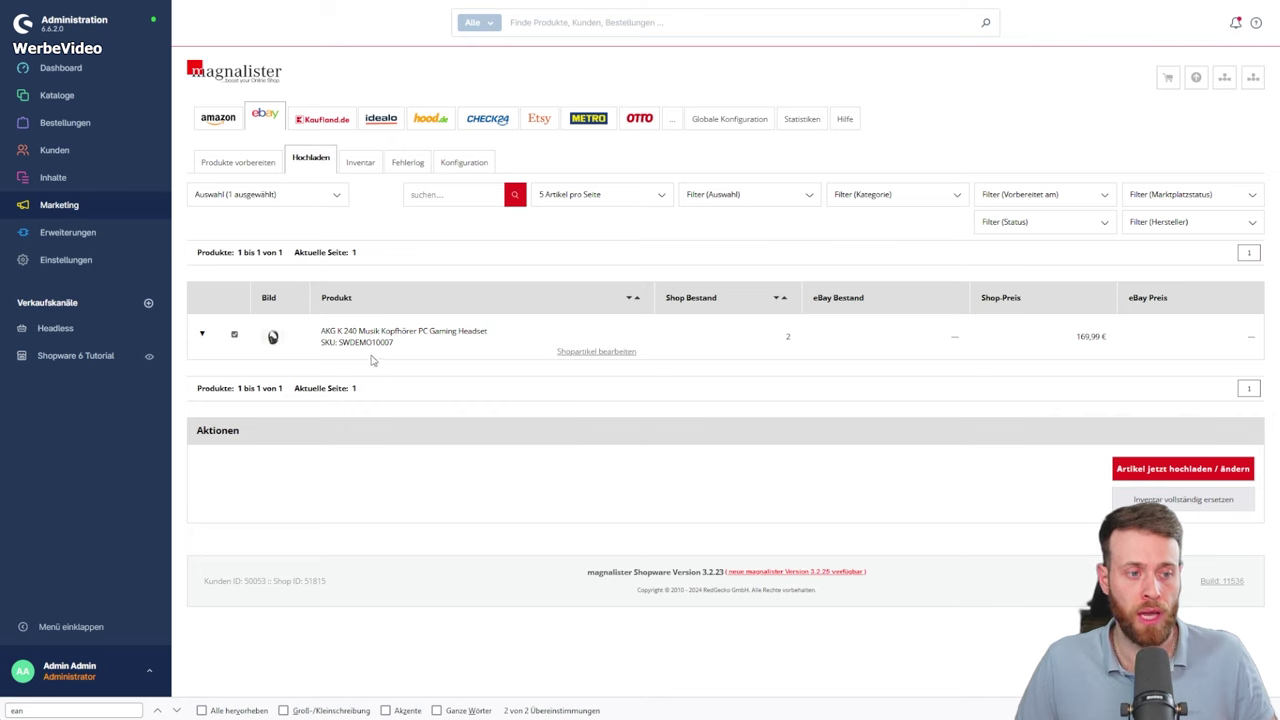
# Try out Vorbereitung (teilweise) aufheben for the AKG K 240 headset with the Artikelbeschreibung option, and cancel it.
pyautogui.click(239, 163)
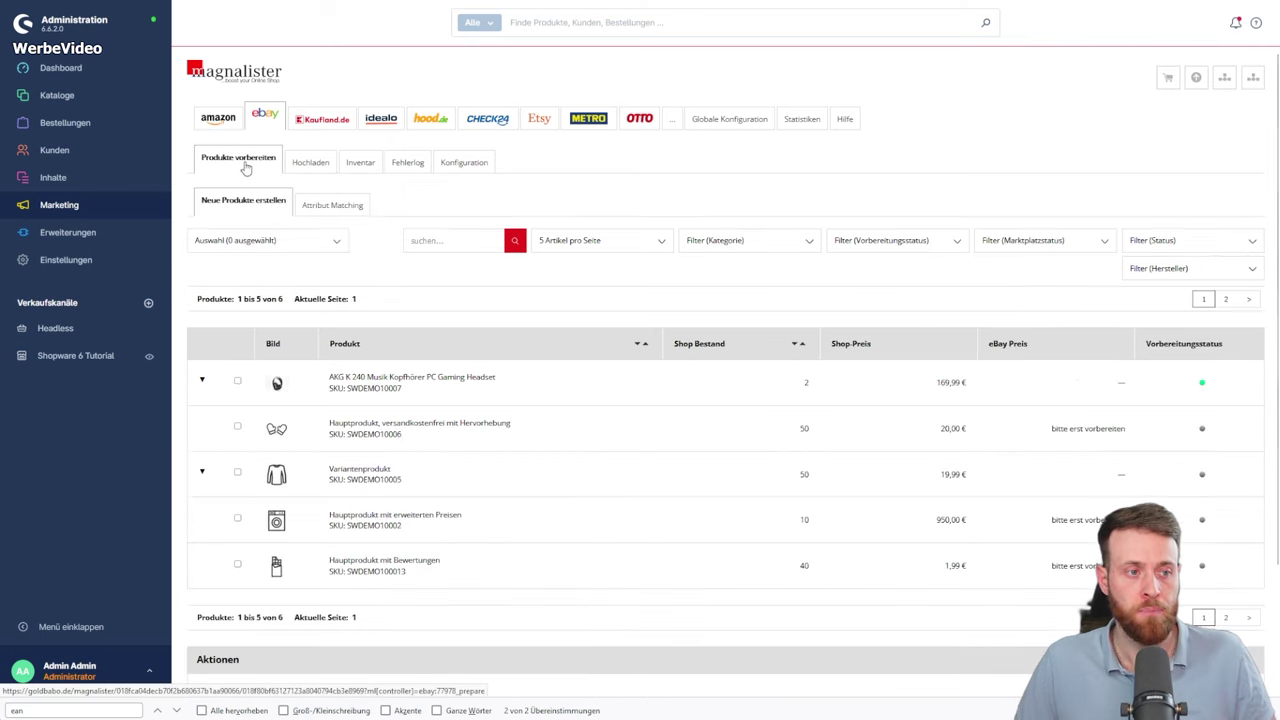
pyautogui.click(238, 384)
pyautogui.scroll(-2, 326, 470)
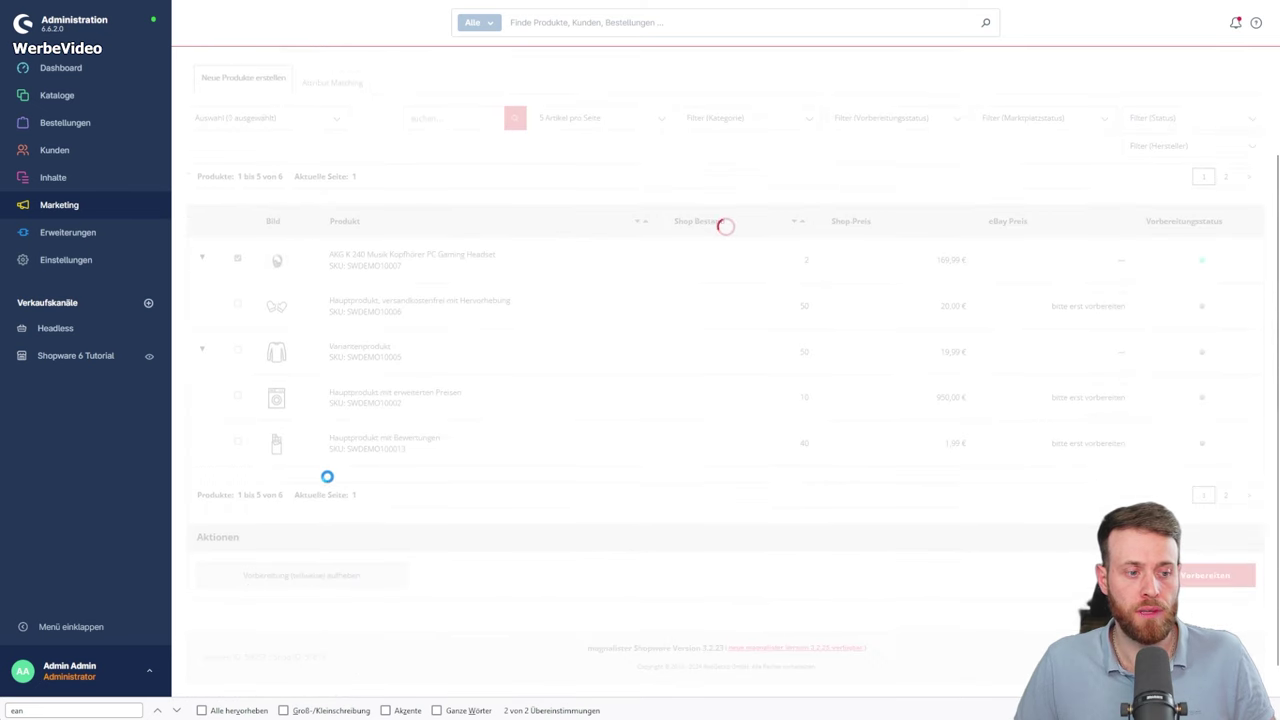
pyautogui.click(323, 575)
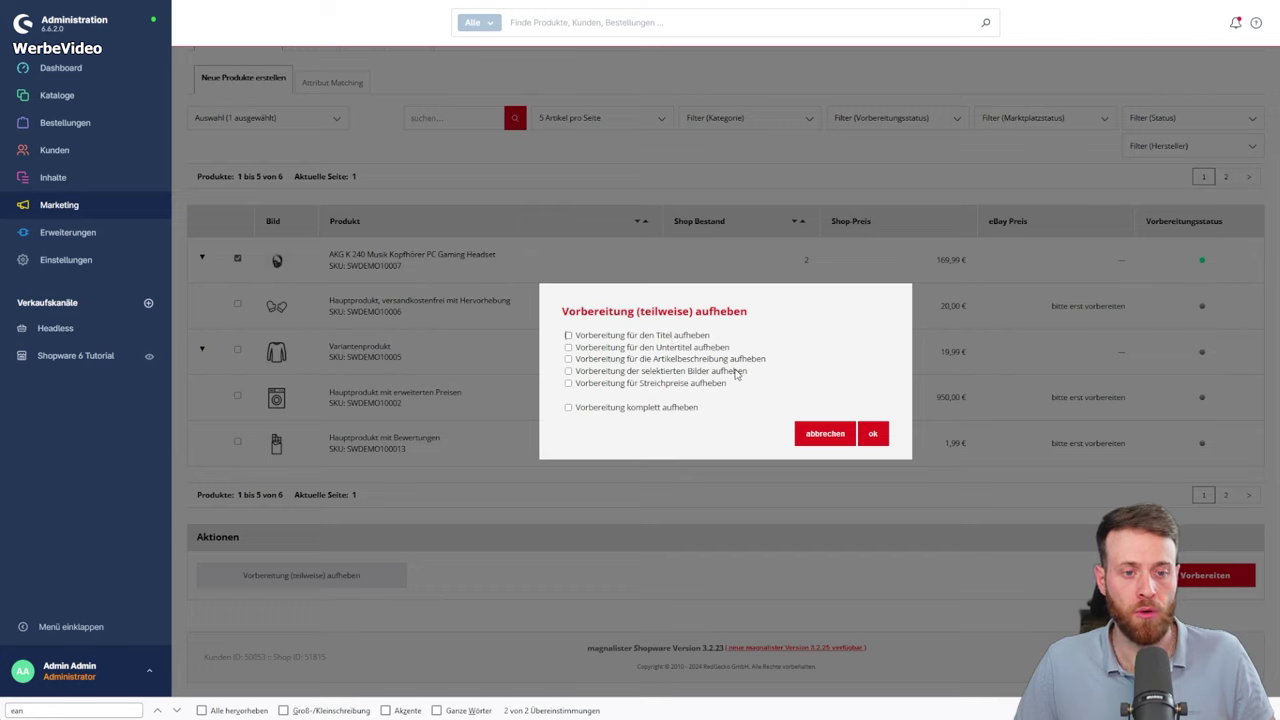
pyautogui.click(644, 364)
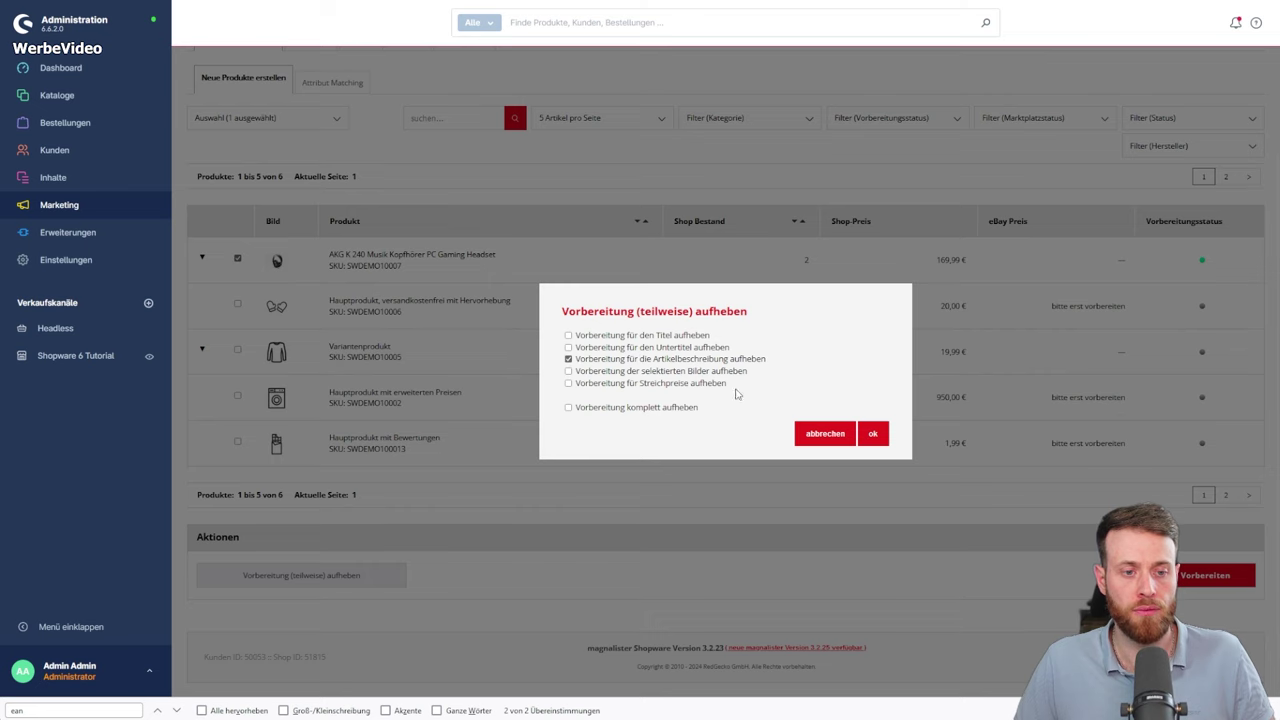
pyautogui.click(826, 434)
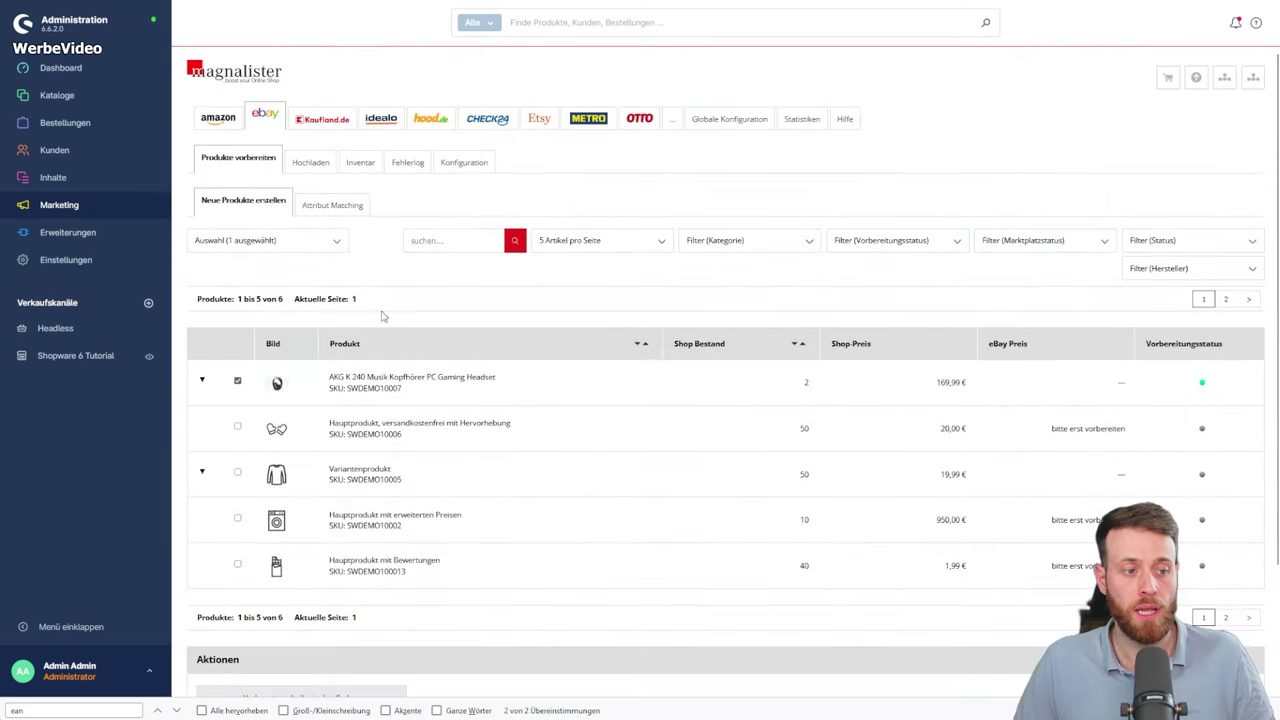
# Upload the selected AKG K 240 headset to eBay, reading and accepting the notice about listing fees.
pyautogui.click(329, 172)
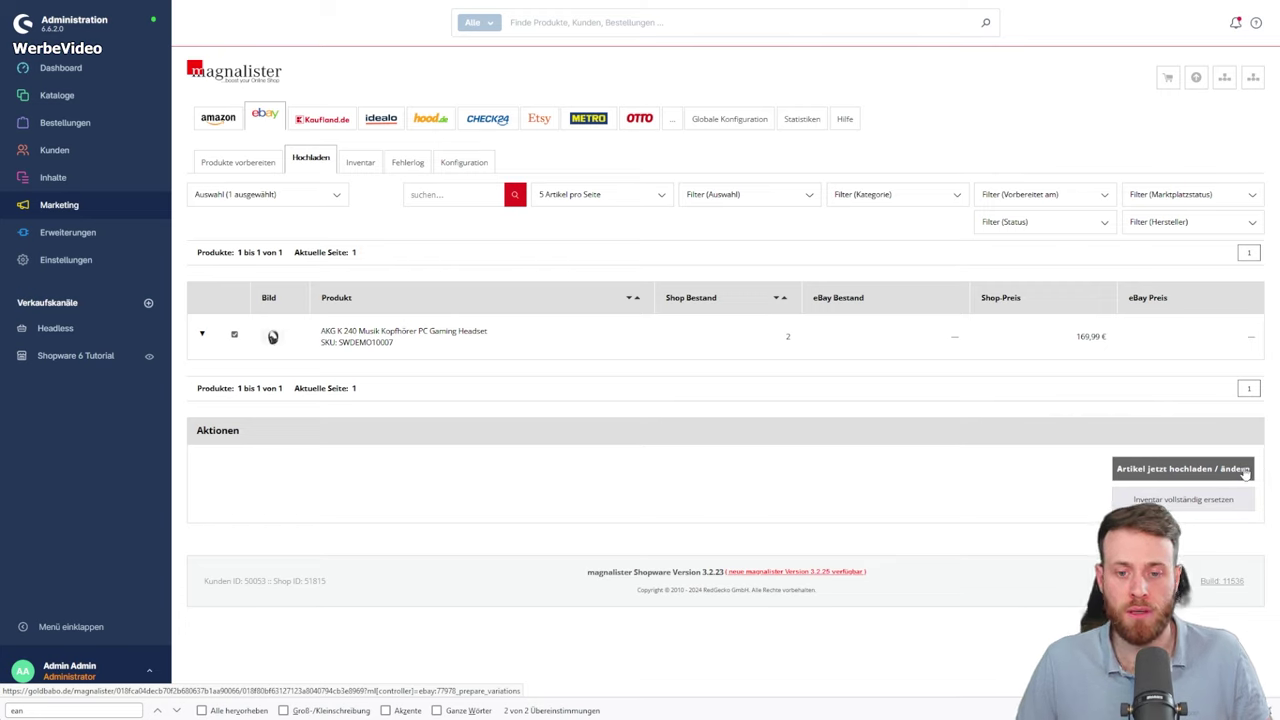
pyautogui.click(1164, 470)
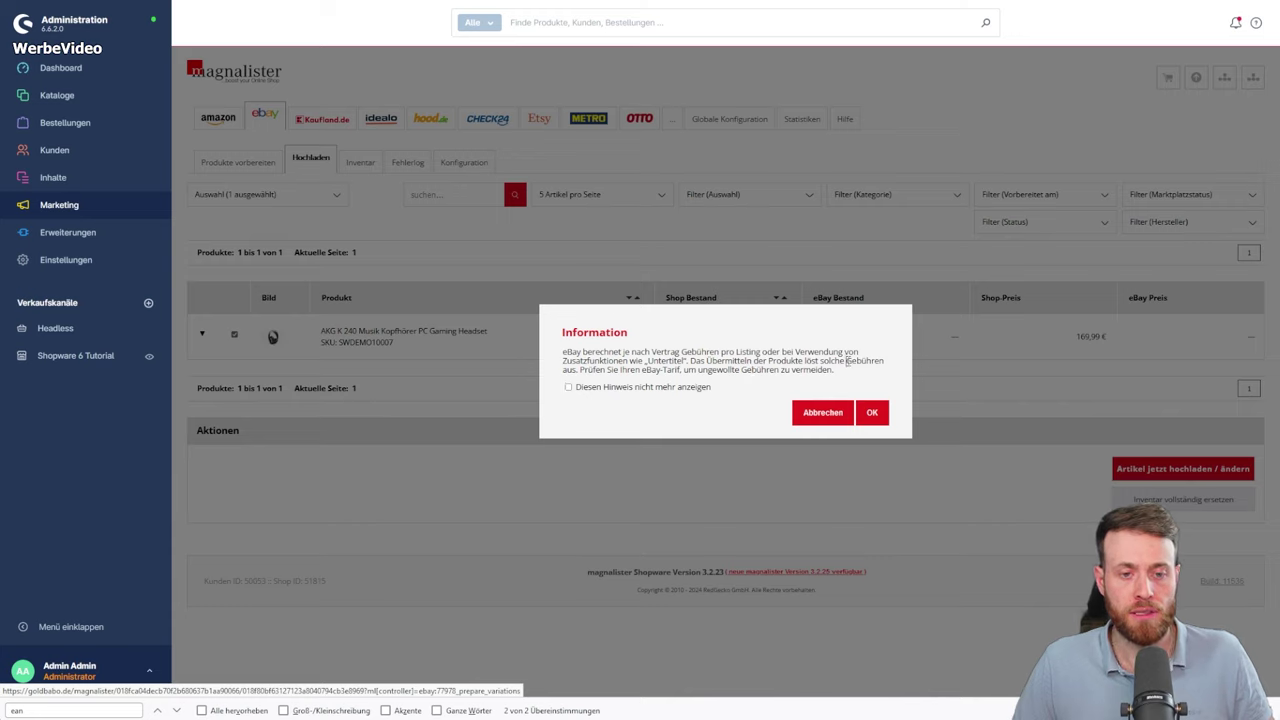
pyautogui.moveTo(846, 362); pyautogui.dragTo(878, 364)
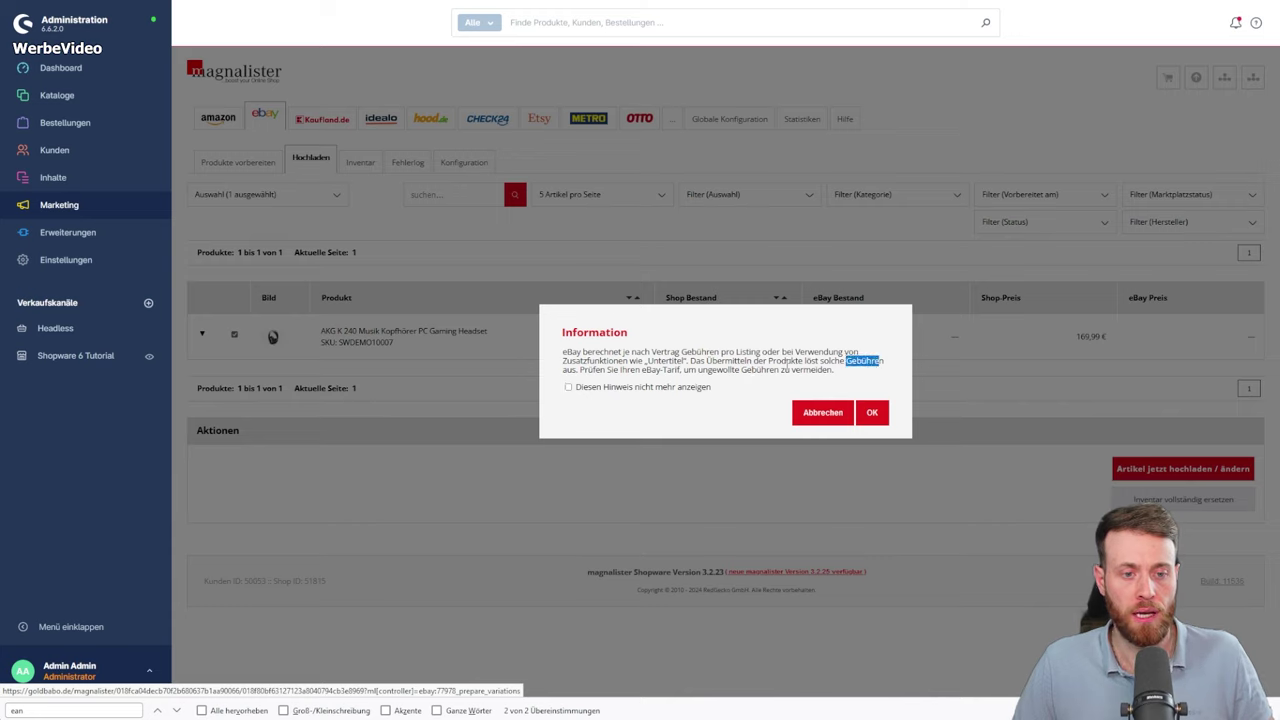
pyautogui.click(785, 363)
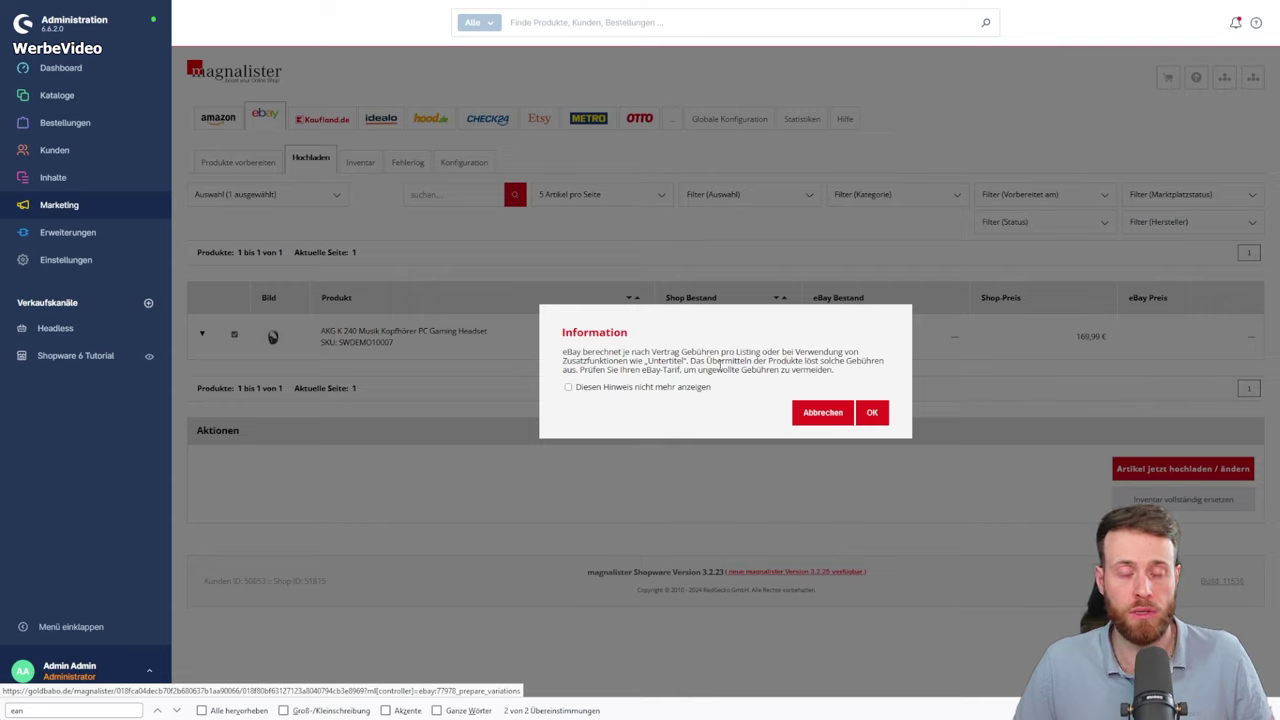
pyautogui.click(872, 414)
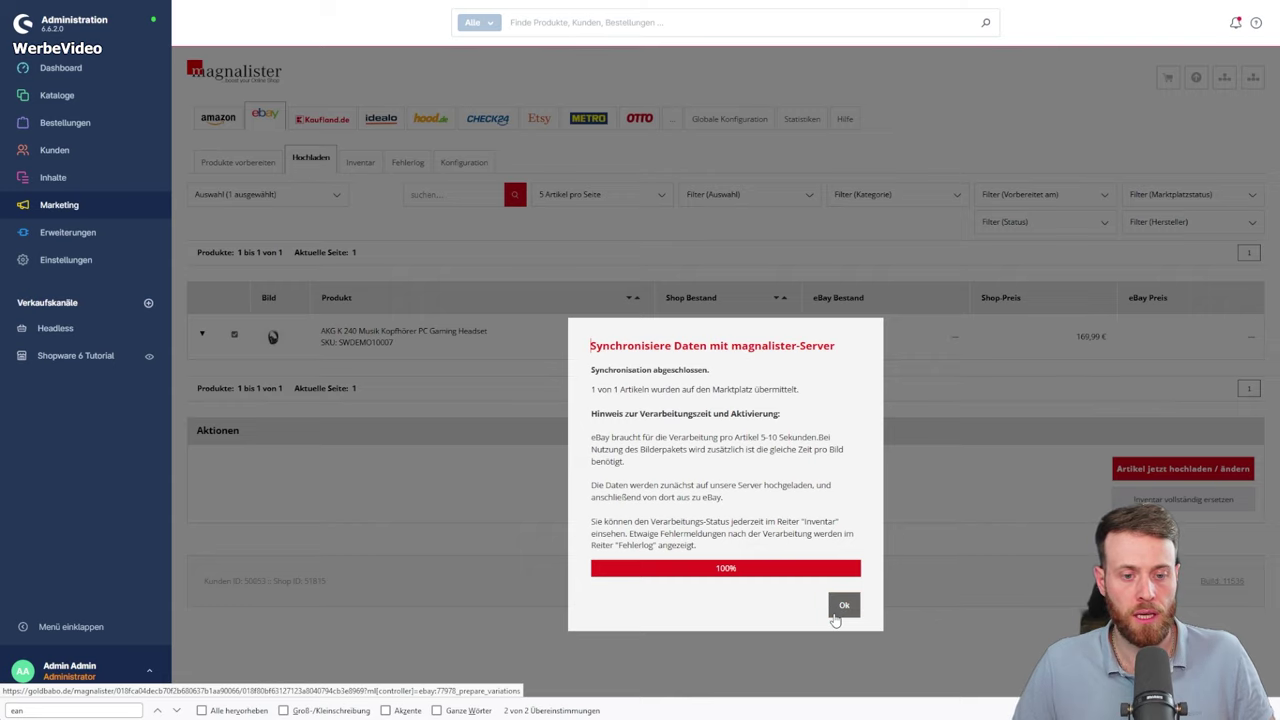
pyautogui.click(844, 607)
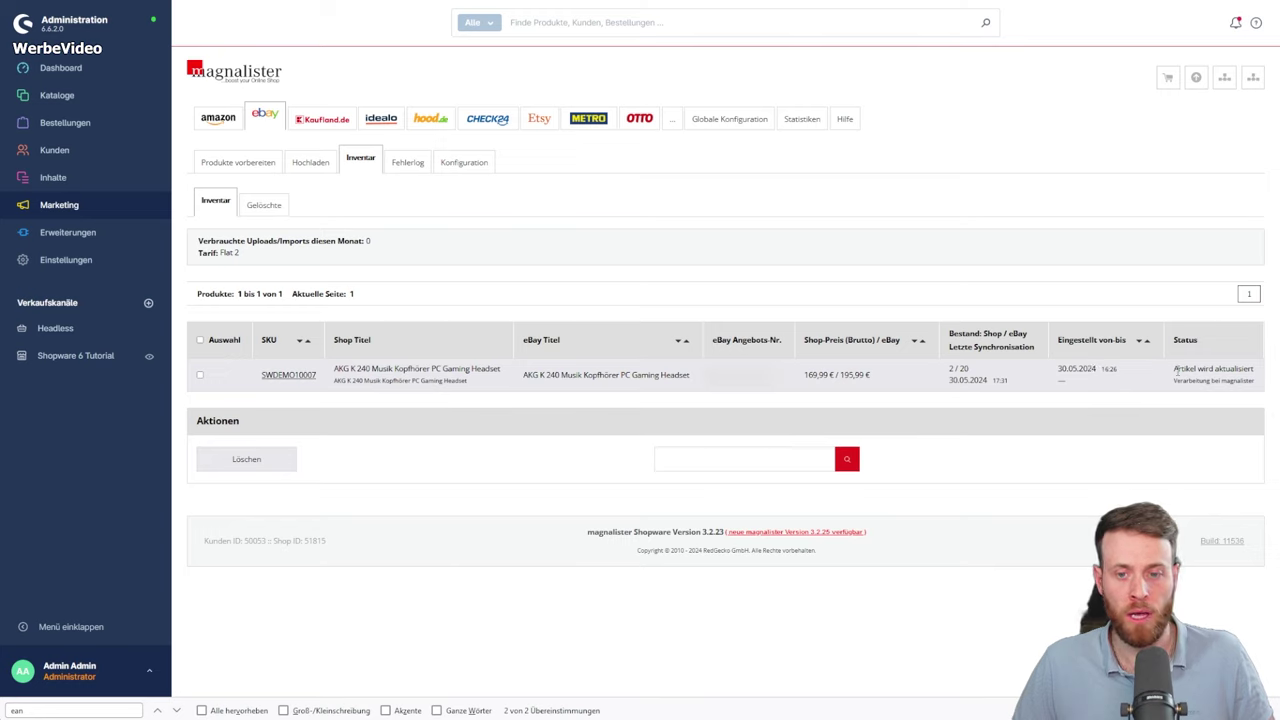
# Check the headset's status in the Inventar, and try the image thumbnails in its eBay listing's description.
pyautogui.moveTo(1175, 370); pyautogui.dragTo(1250, 369)
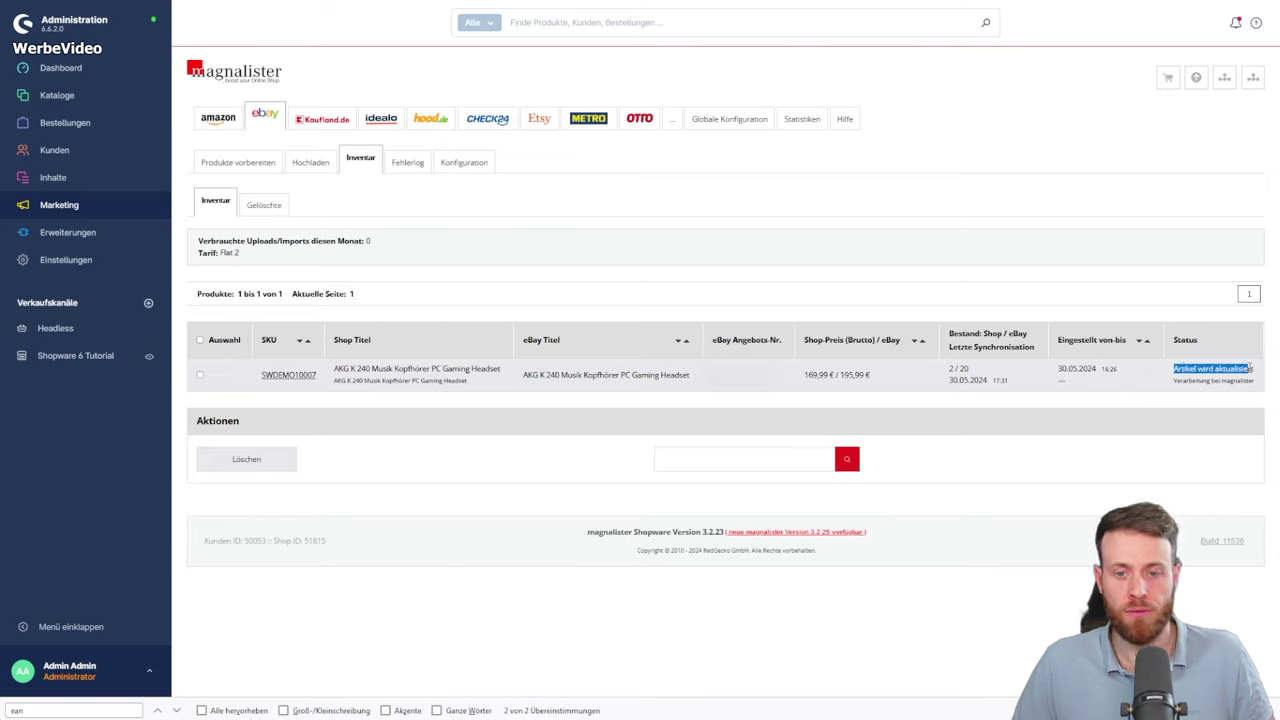
pyautogui.click(1257, 376)
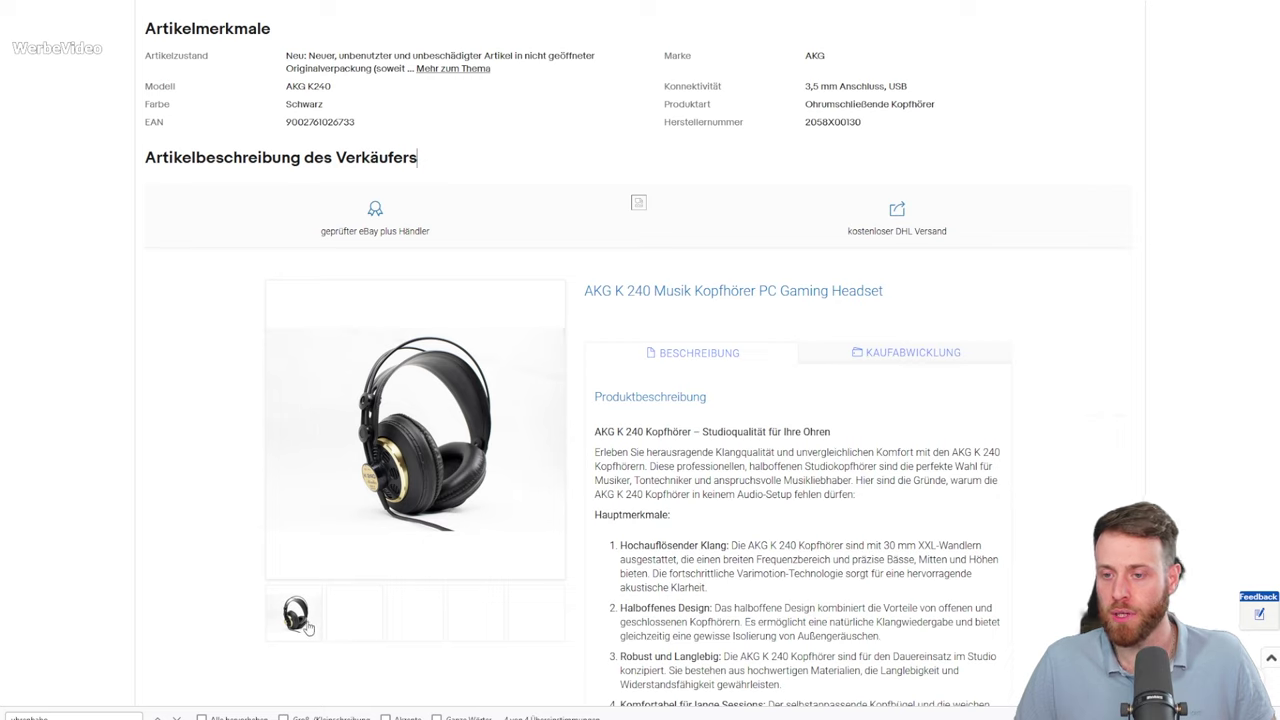
pyautogui.click(340, 623)
pyautogui.click(296, 620)
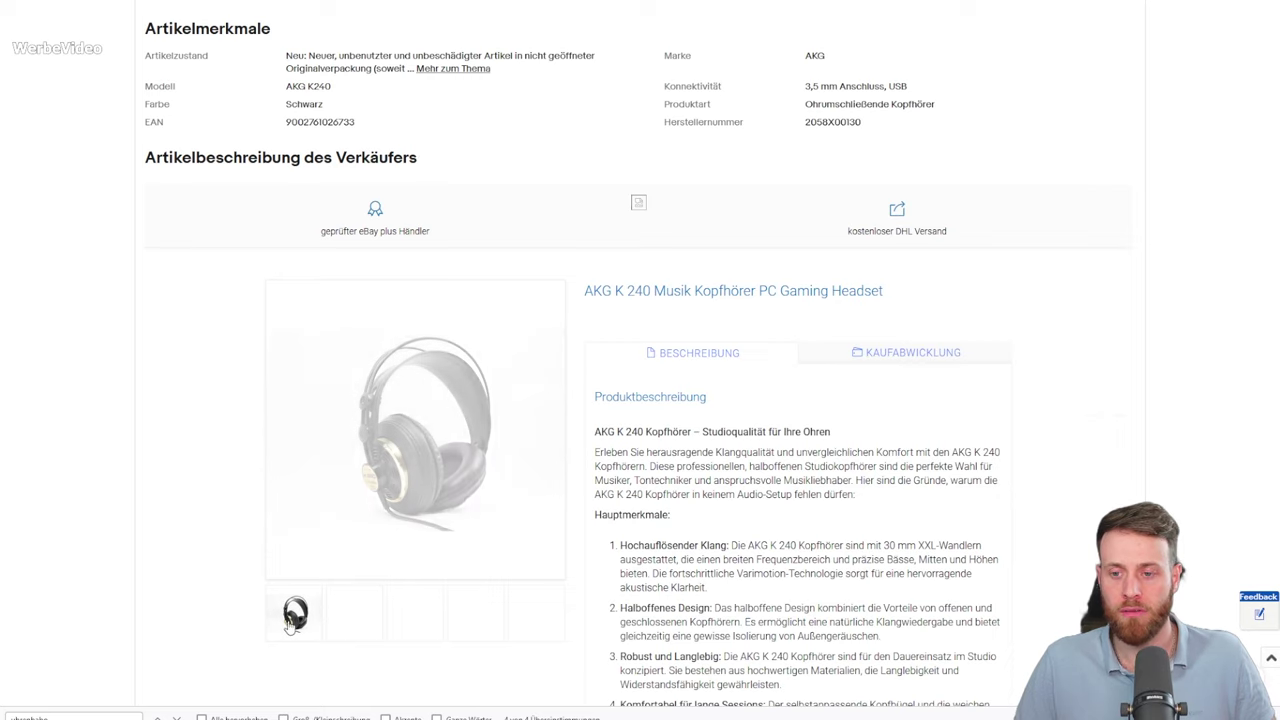